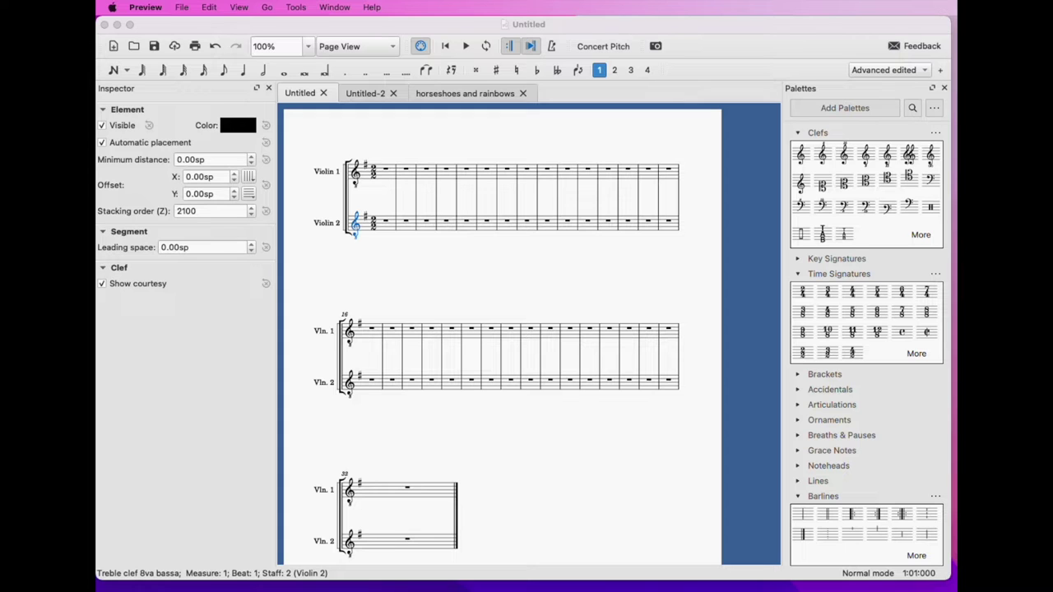
- Drag the example not aligned.png Preview window left so it covers the two-violin score
drag(957, 137, 479, 137)
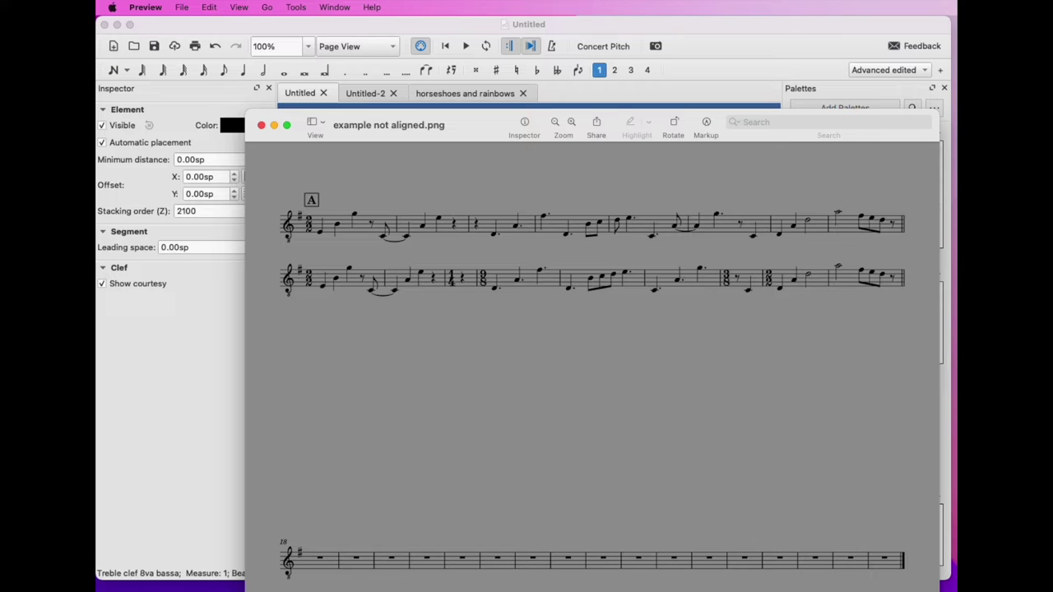
- Compare second-variant-1.png with example not aligned.png, then minimize the example not aligned.png window
key(super+grave)
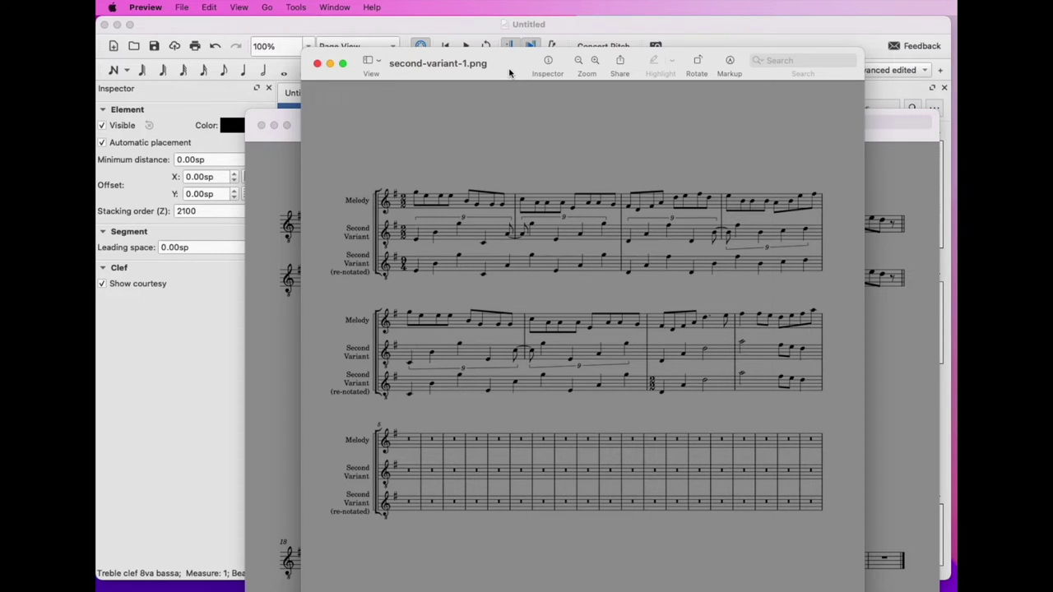
drag(510, 74, 1050, 54)
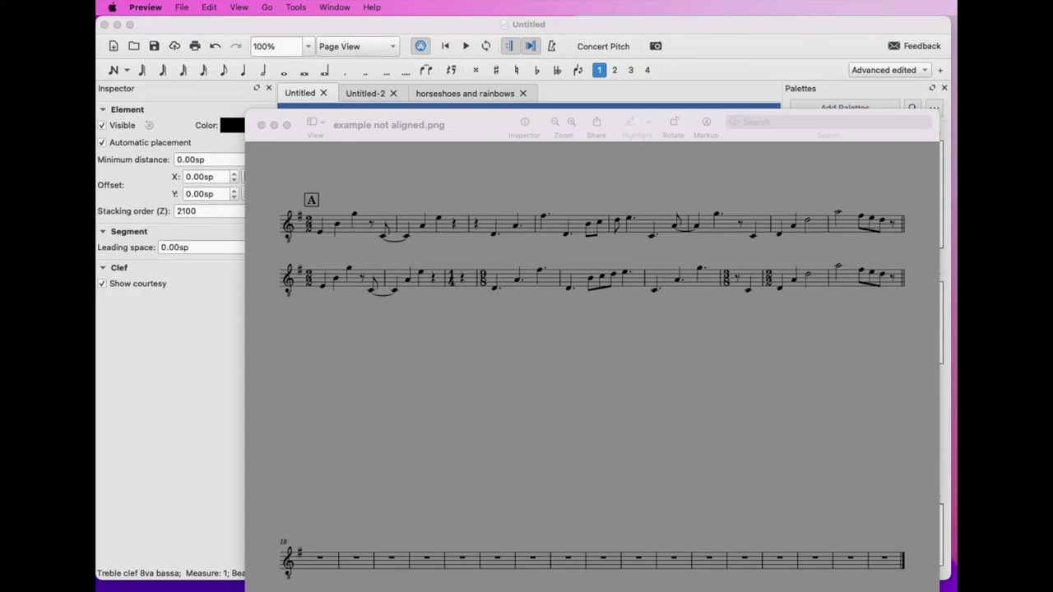
click(748, 142)
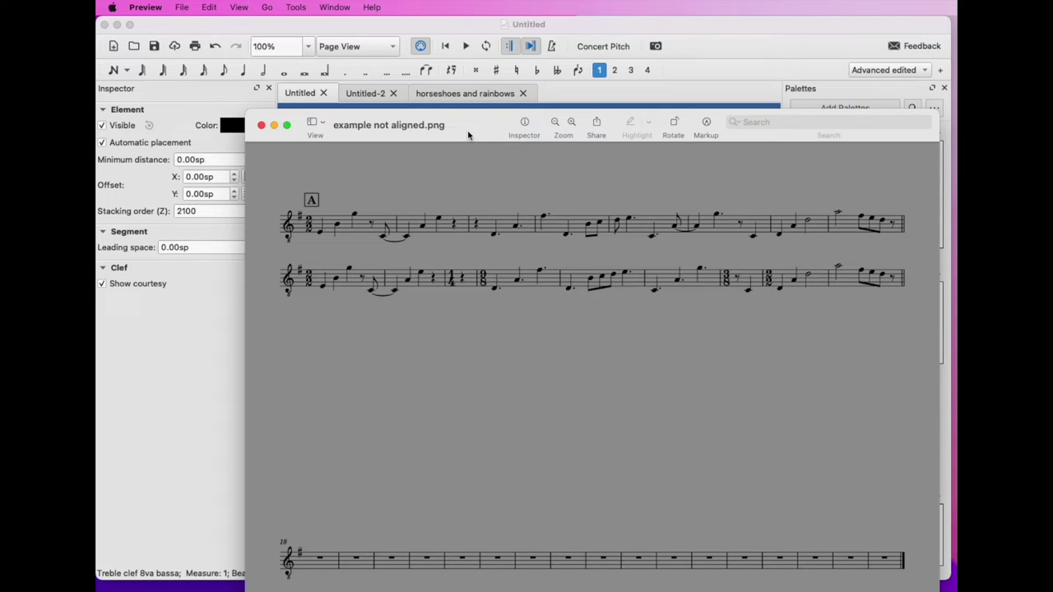
double_click(470, 138)
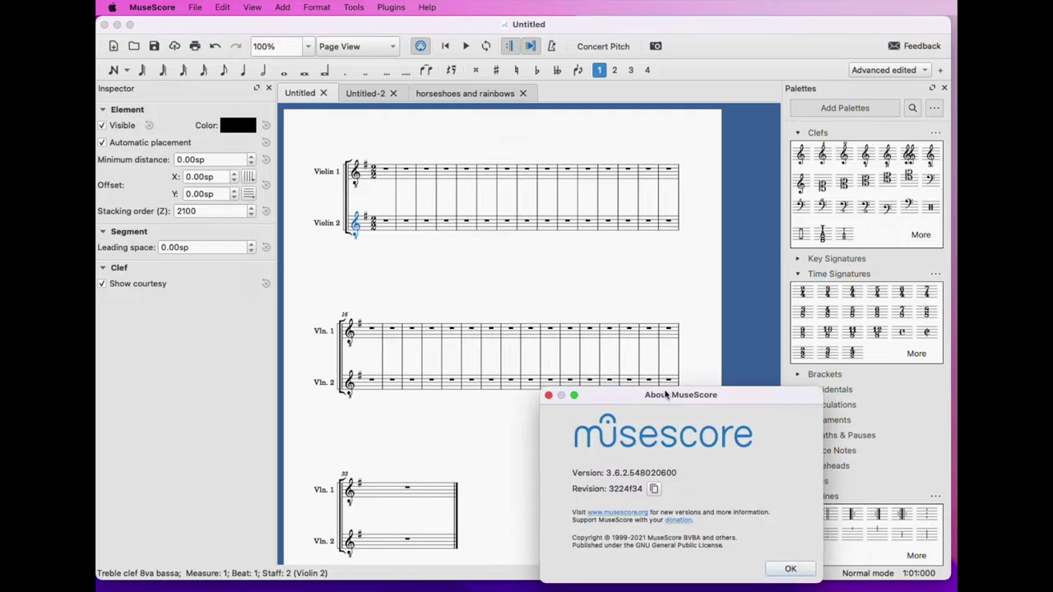
click(495, 161)
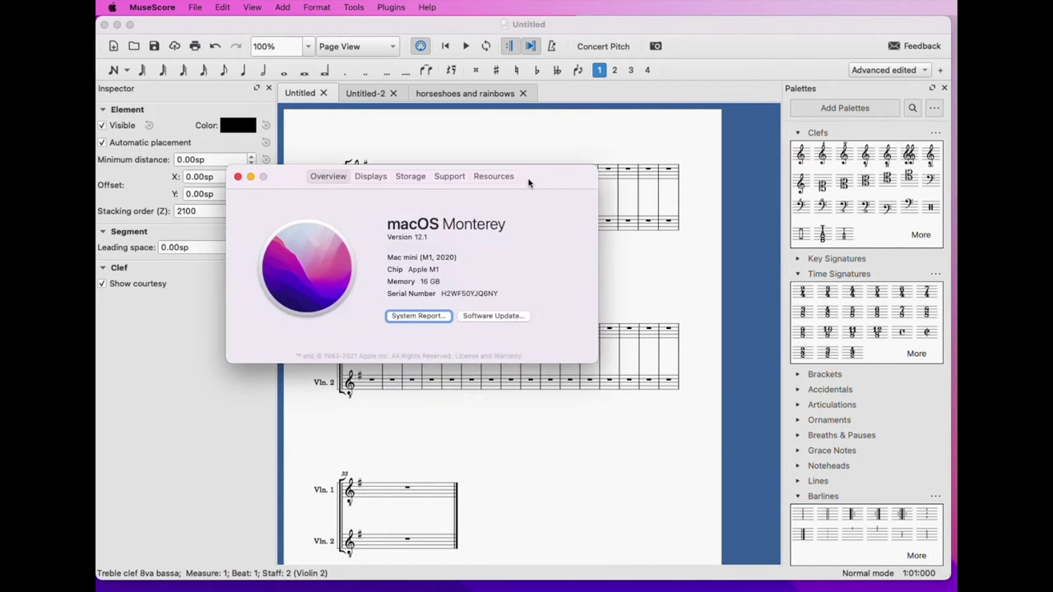
click(238, 177)
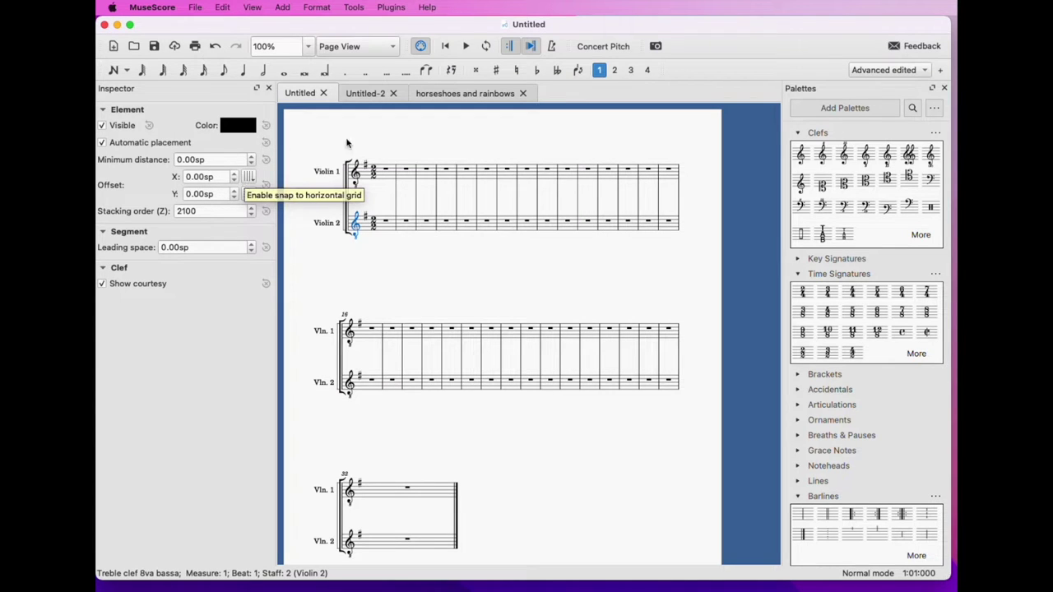
key(super+Tab)
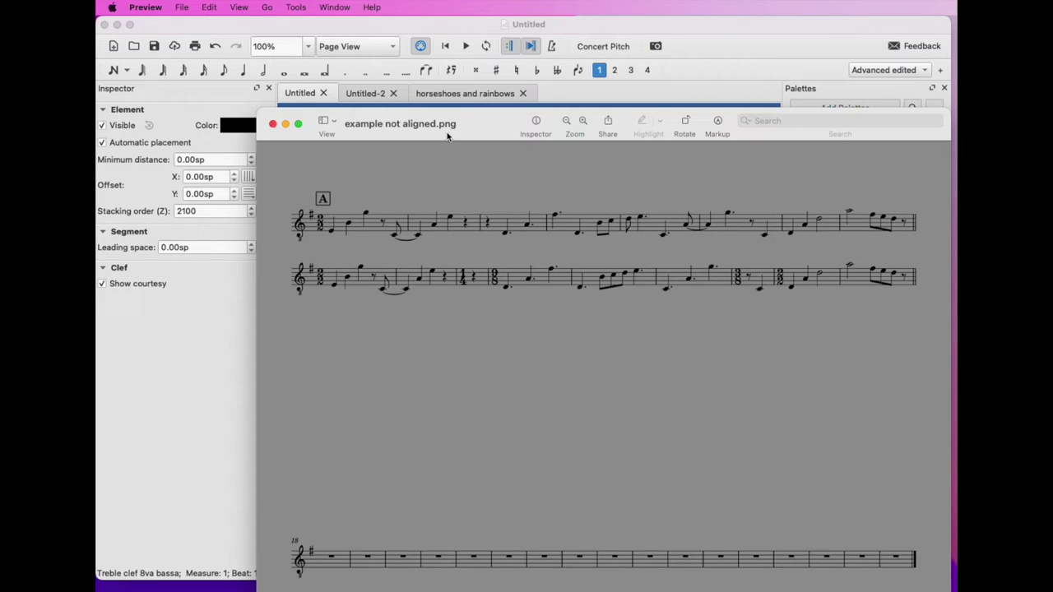
- Drag the example not aligned.png window off to the right to uncover the violin score
drag(500, 134, 955, 136)
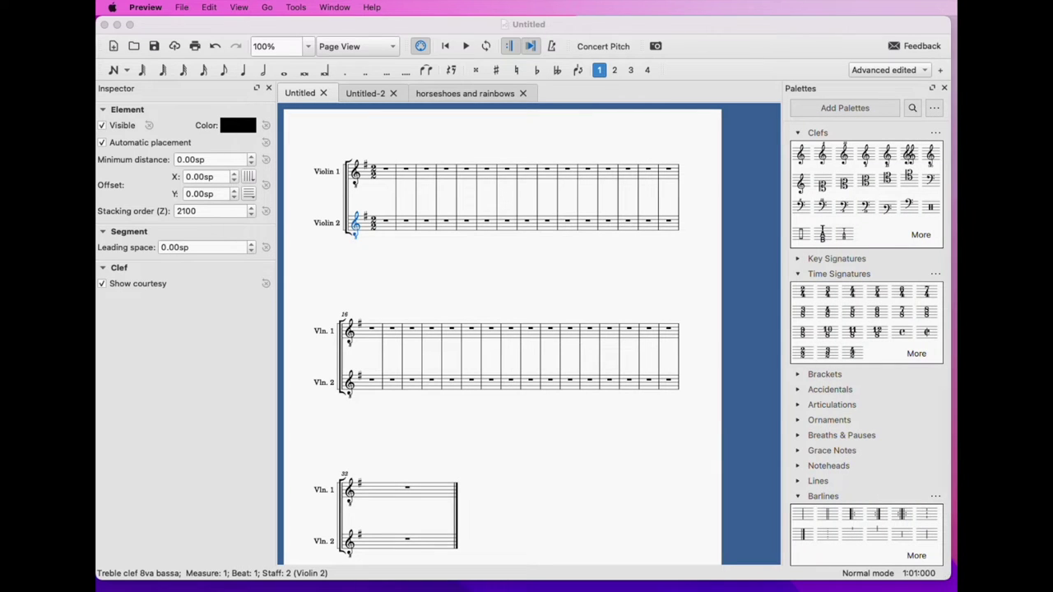
- Insert a custom time signature from the full Time Signatures palette at Violin 2 measure 3
click(426, 231)
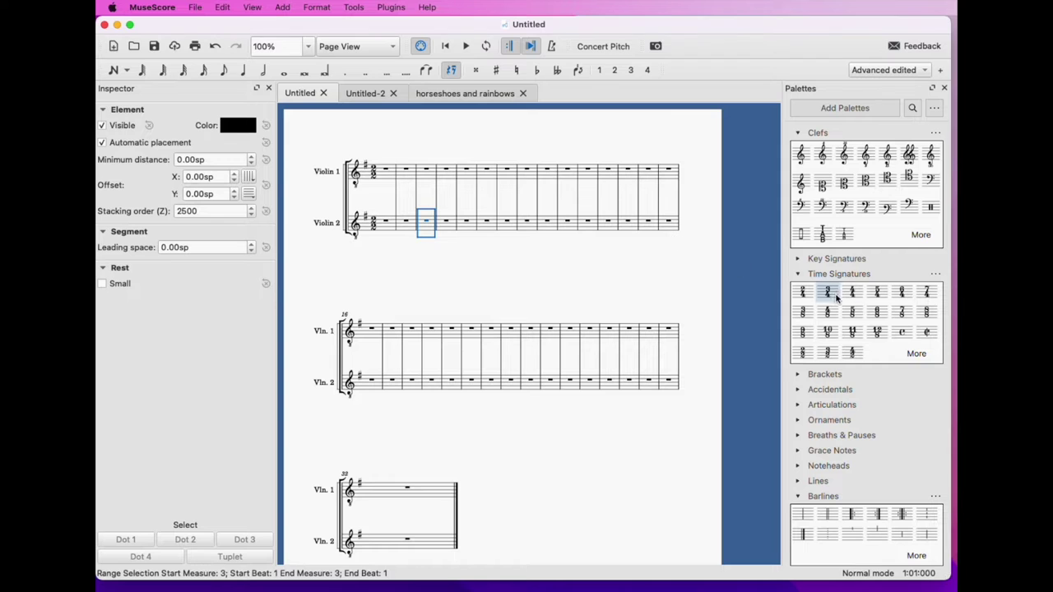
click(906, 355)
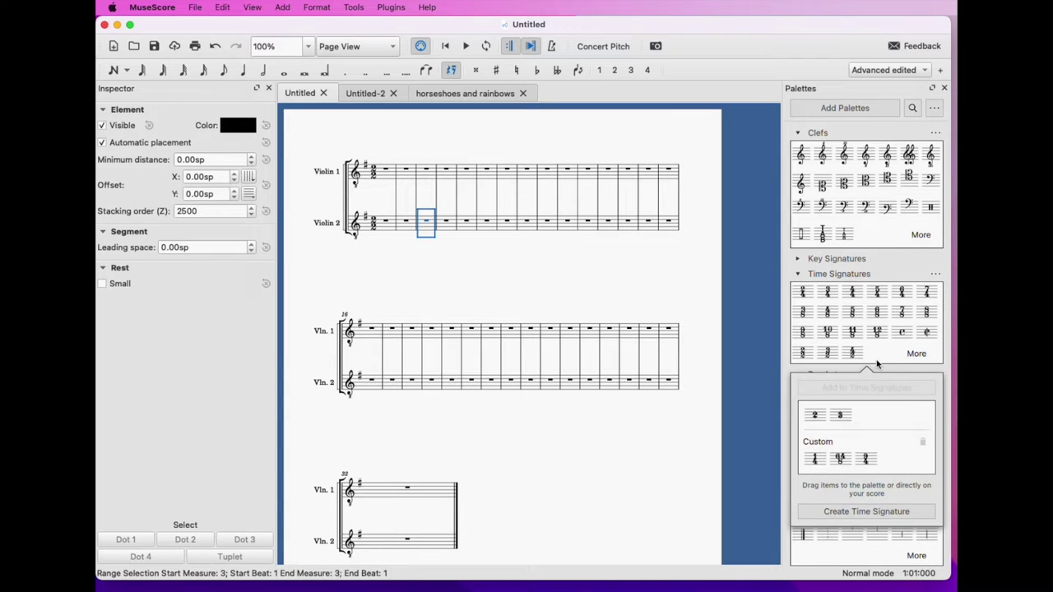
click(824, 461)
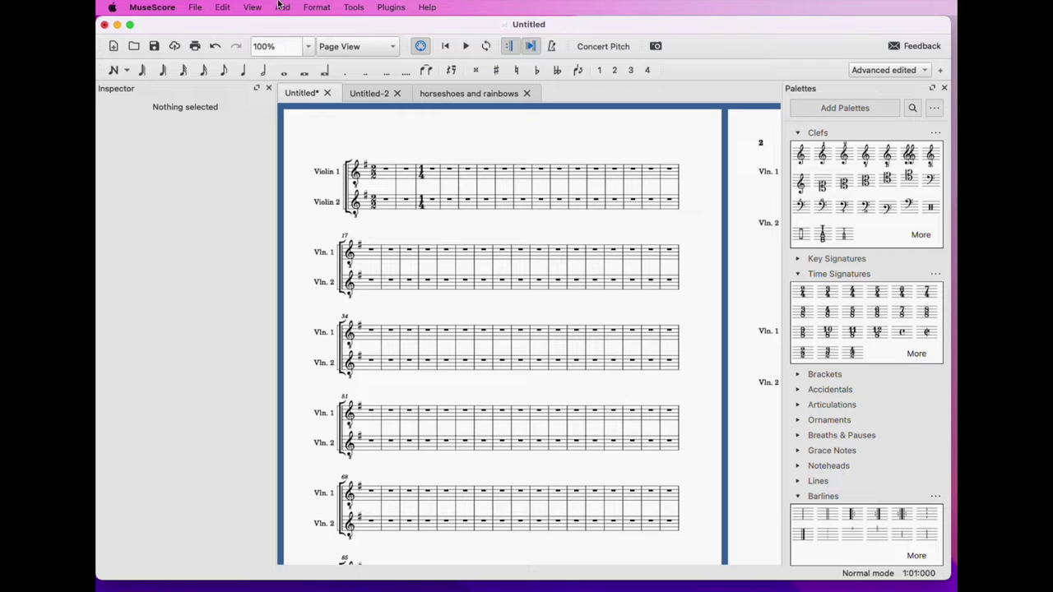
- Switch the page orientation to Landscape in Page Settings
click(317, 8)
click(328, 41)
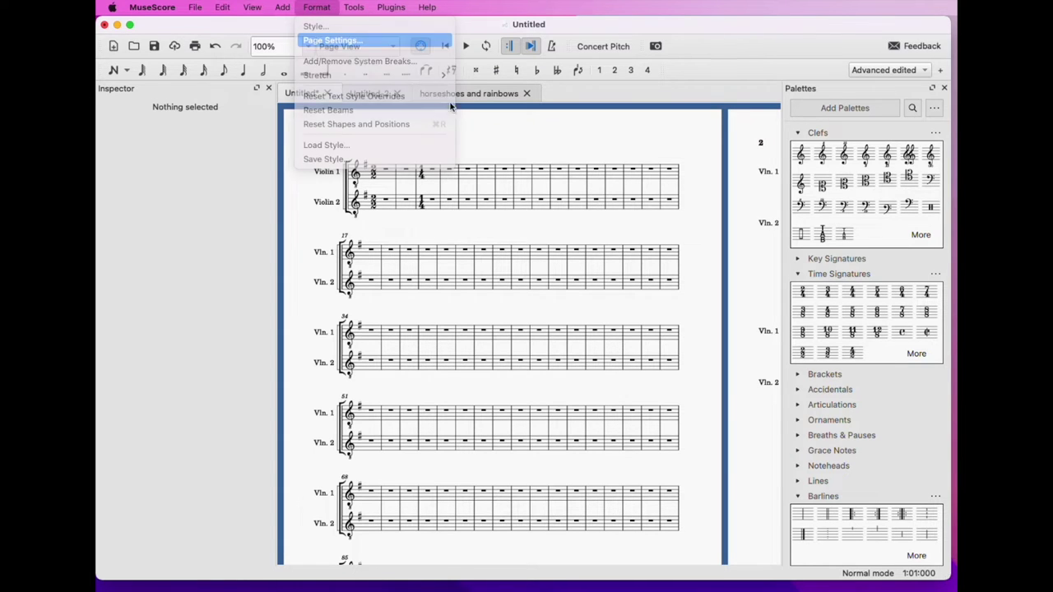
click(756, 221)
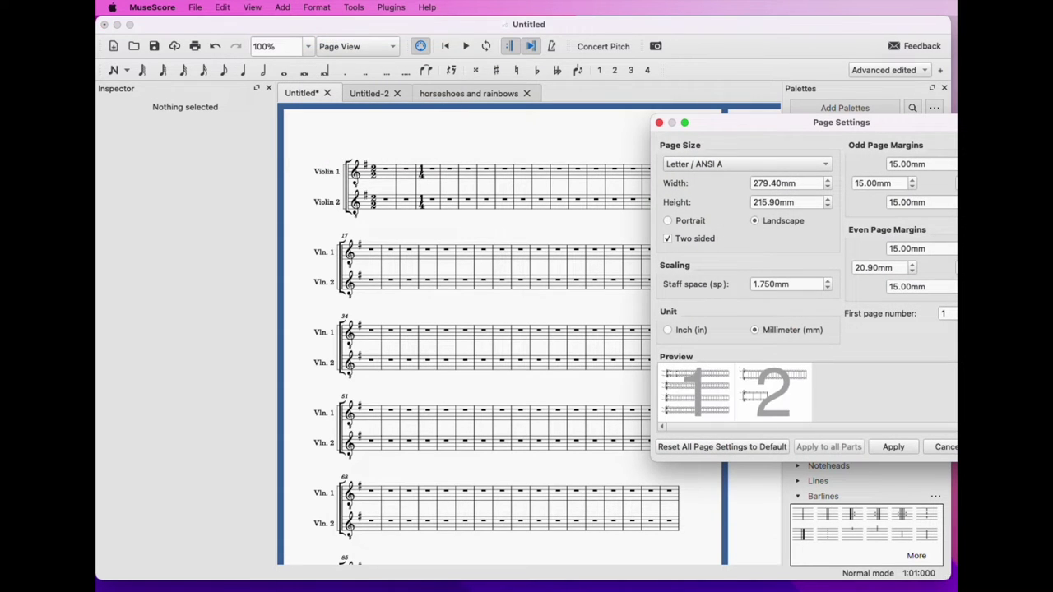
key(Return)
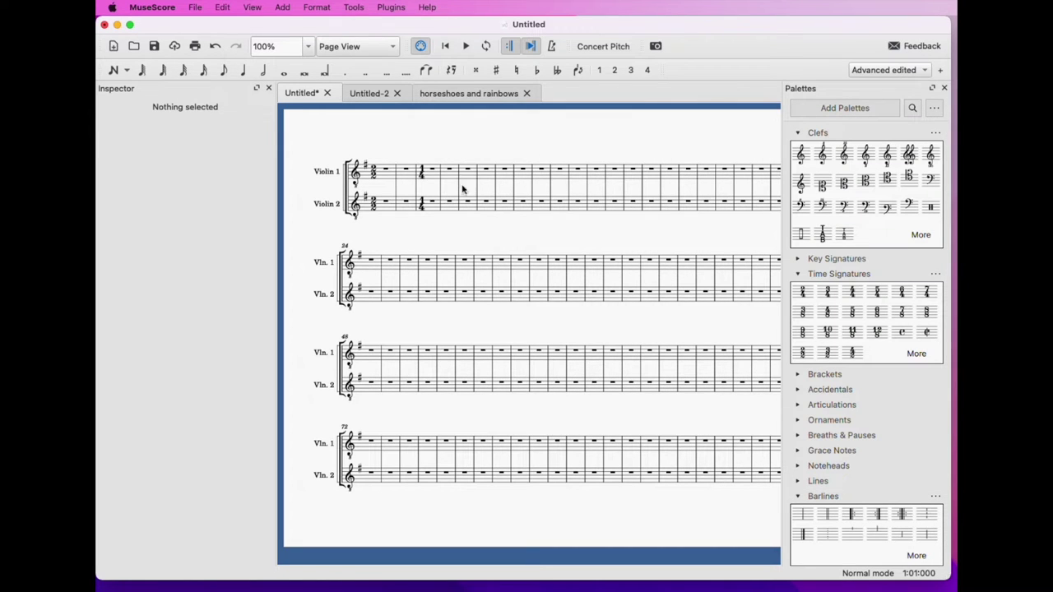
- Add 9/8, 3/8 and 2/2 time signatures at measures 4, 7 and 8
click(449, 207)
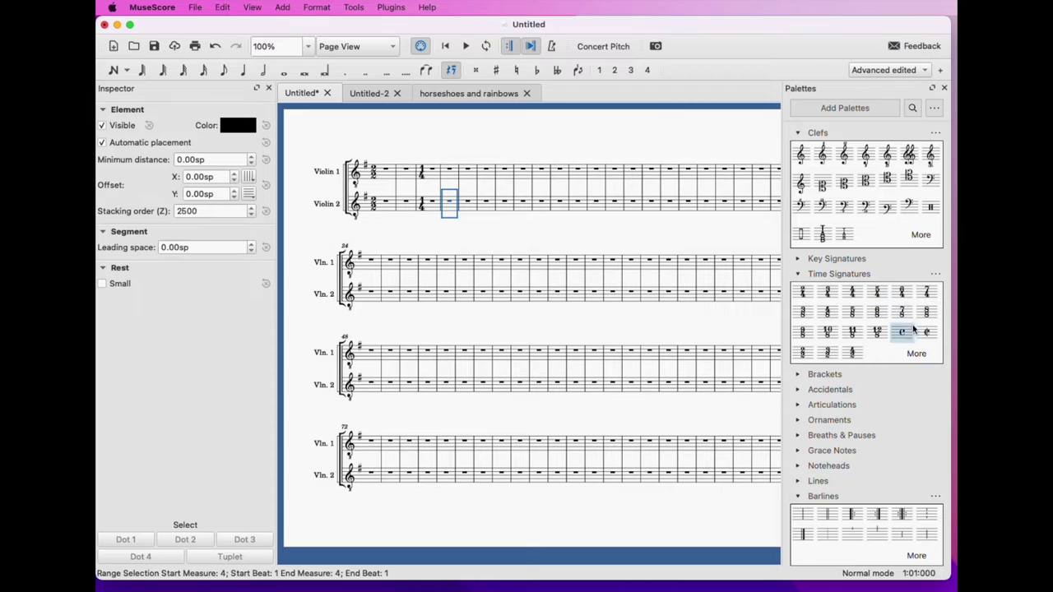
click(803, 333)
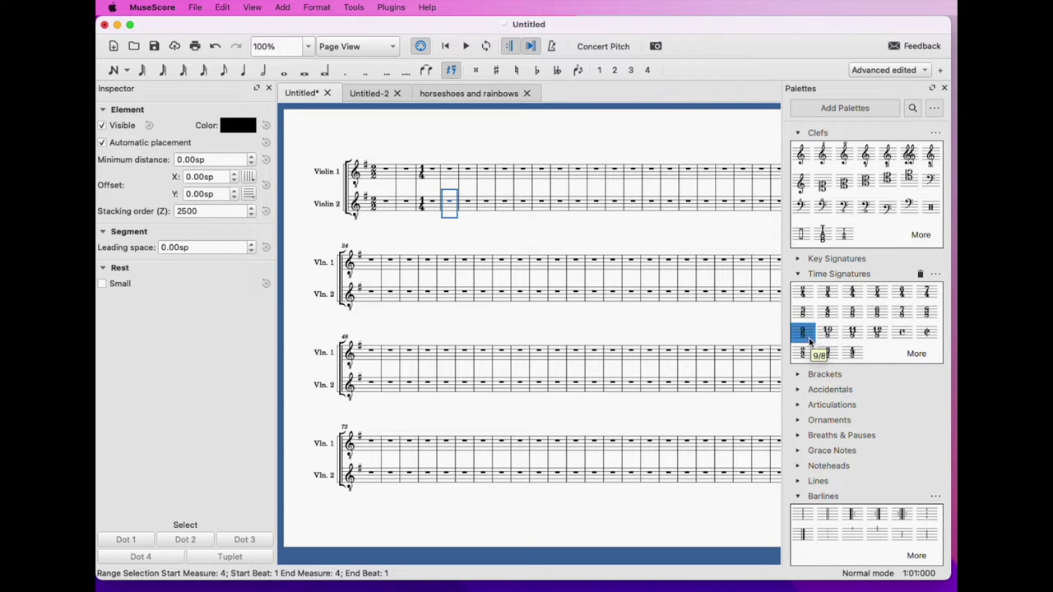
click(514, 224)
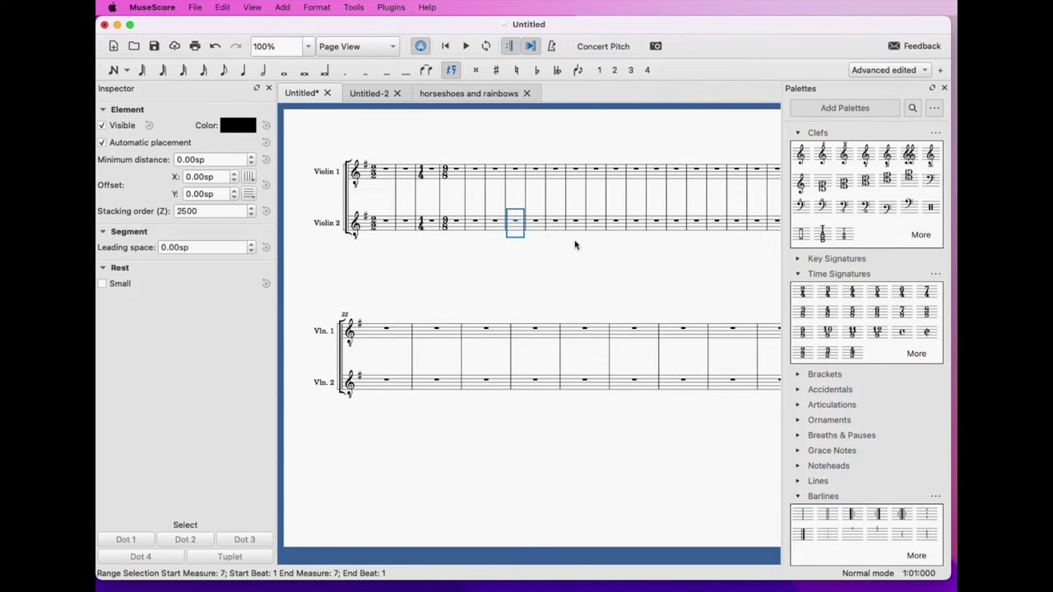
click(807, 321)
click(539, 205)
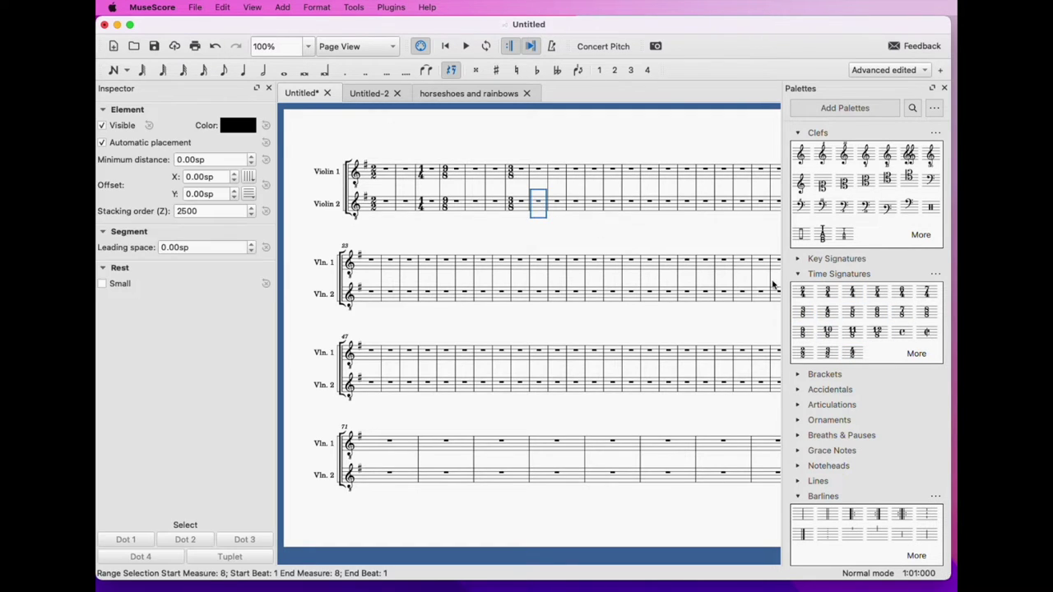
click(804, 332)
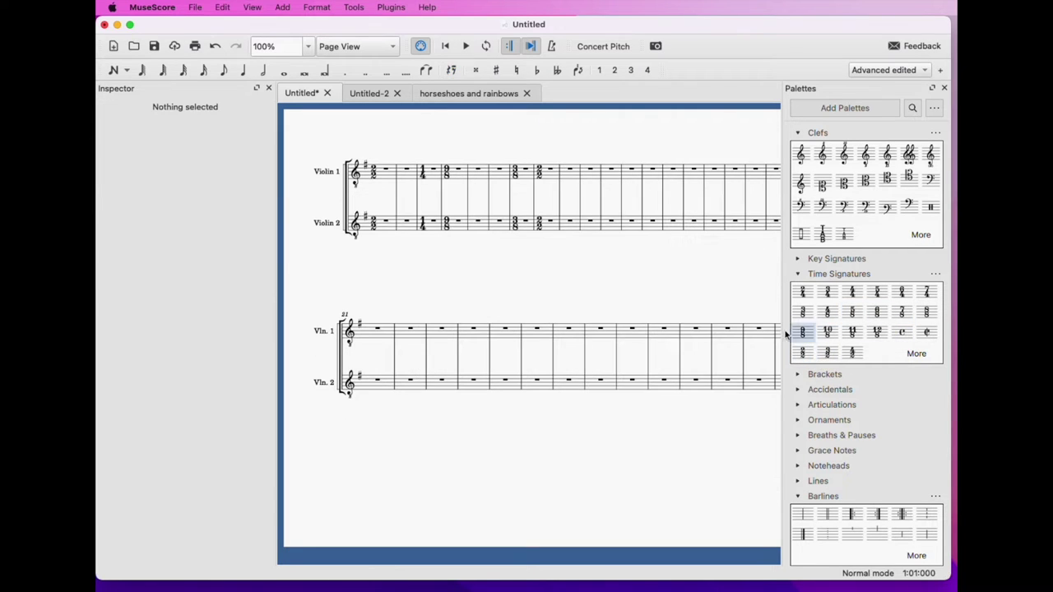
click(572, 177)
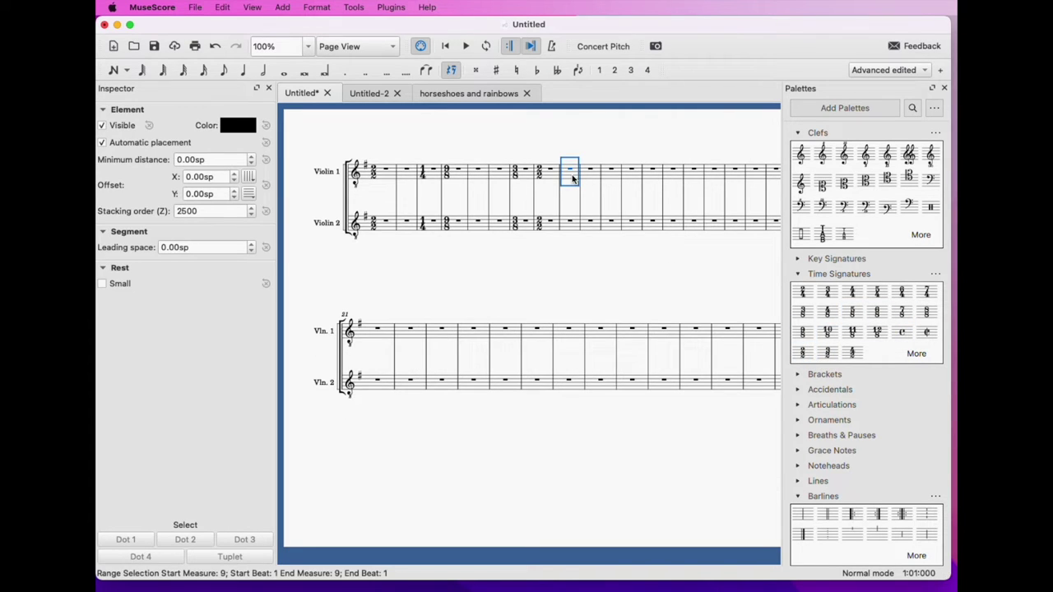
click(474, 93)
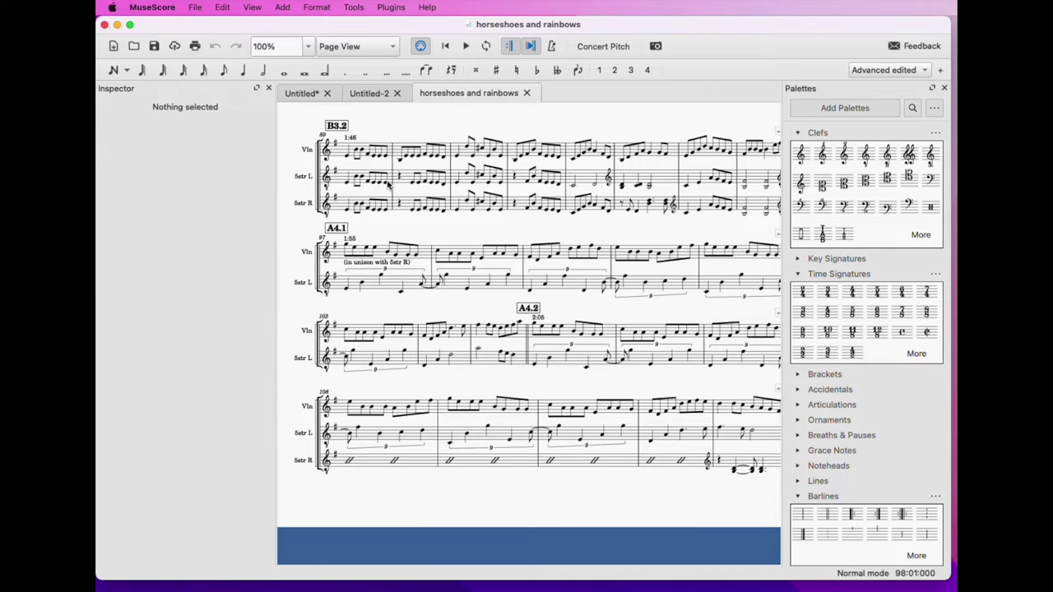
- Select measures 66–73 of the 5str L staff, then pick Untitled's Violin 1 measure 1
scroll(395, 198, left, 10)
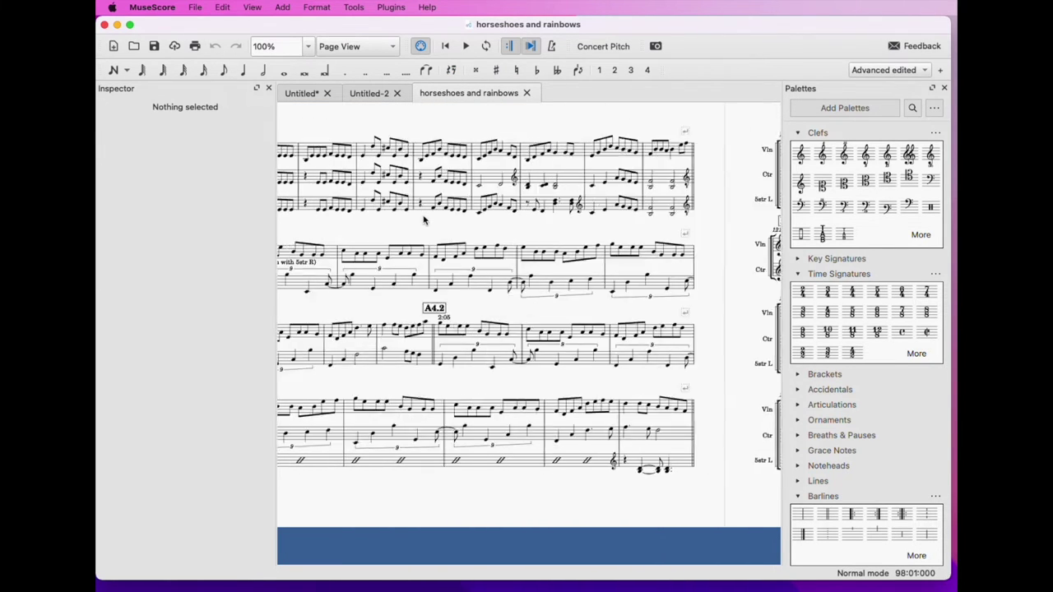
scroll(415, 218, left, 10)
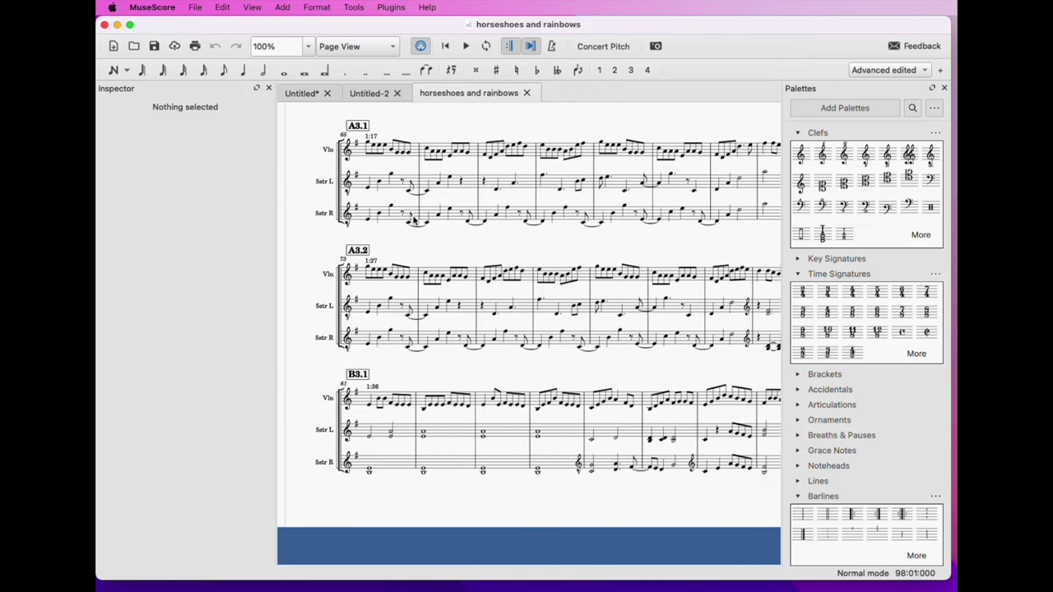
click(362, 189)
scroll(718, 184, right, 5)
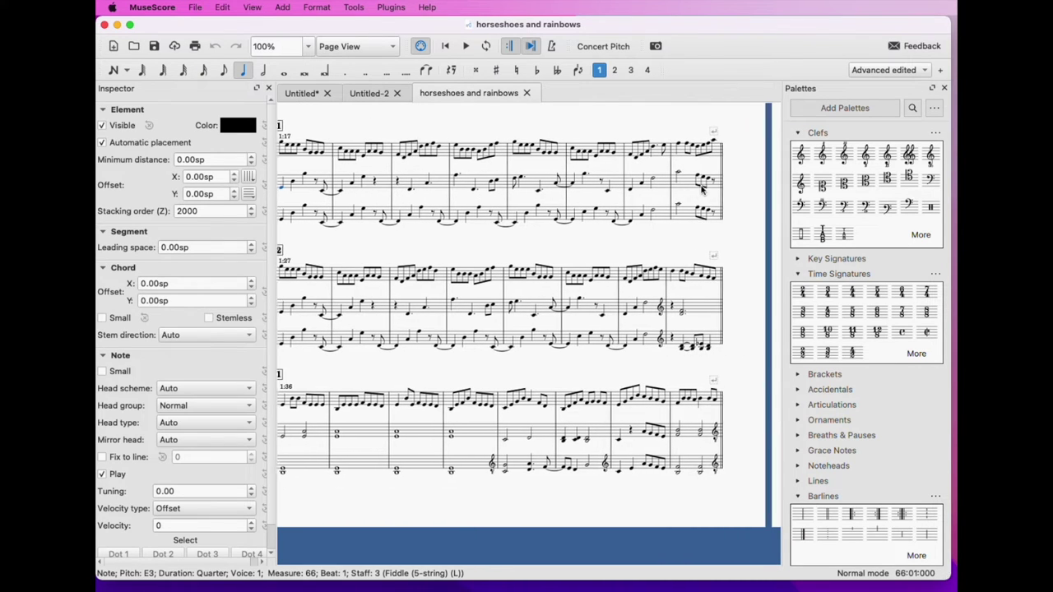
shift+click(715, 184)
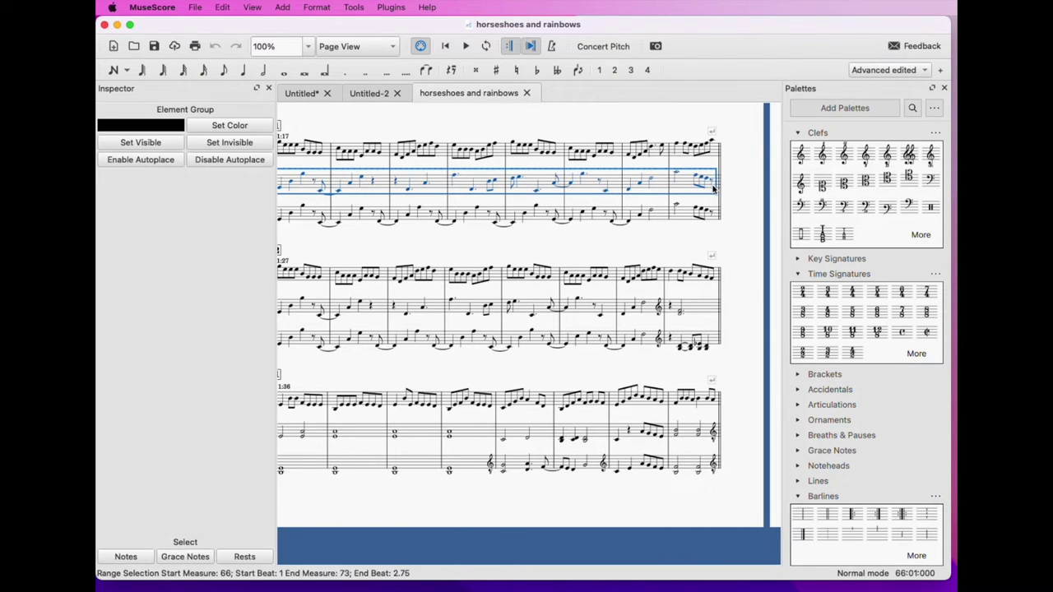
click(305, 94)
click(396, 177)
- Paste the copied melody at measure 1 of both Violin 1 and Violin 2
key(ctrl+v)
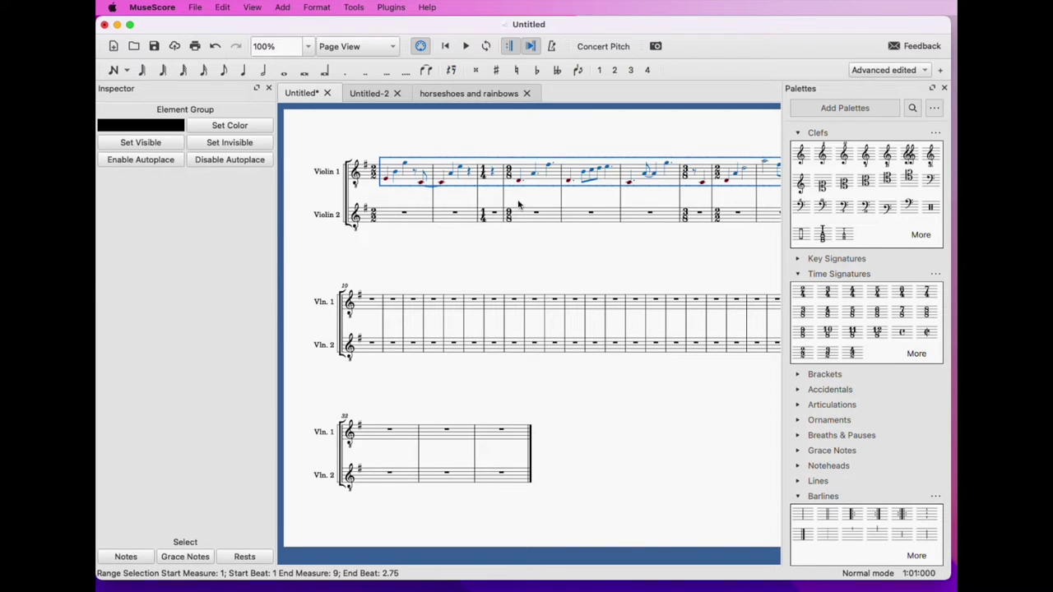
drag(682, 268, 637, 299)
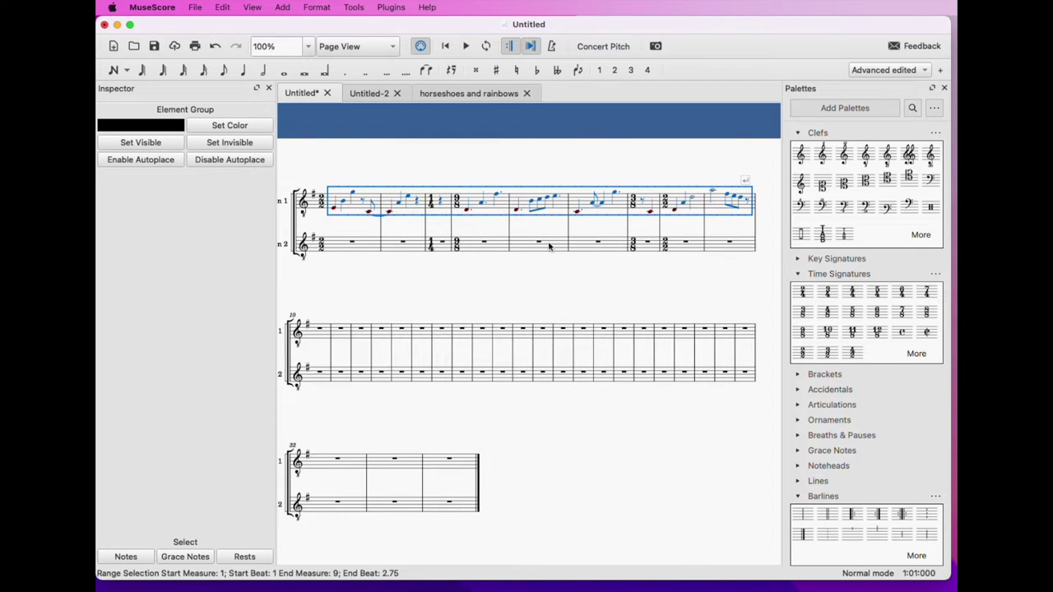
click(343, 251)
key(ctrl+v)
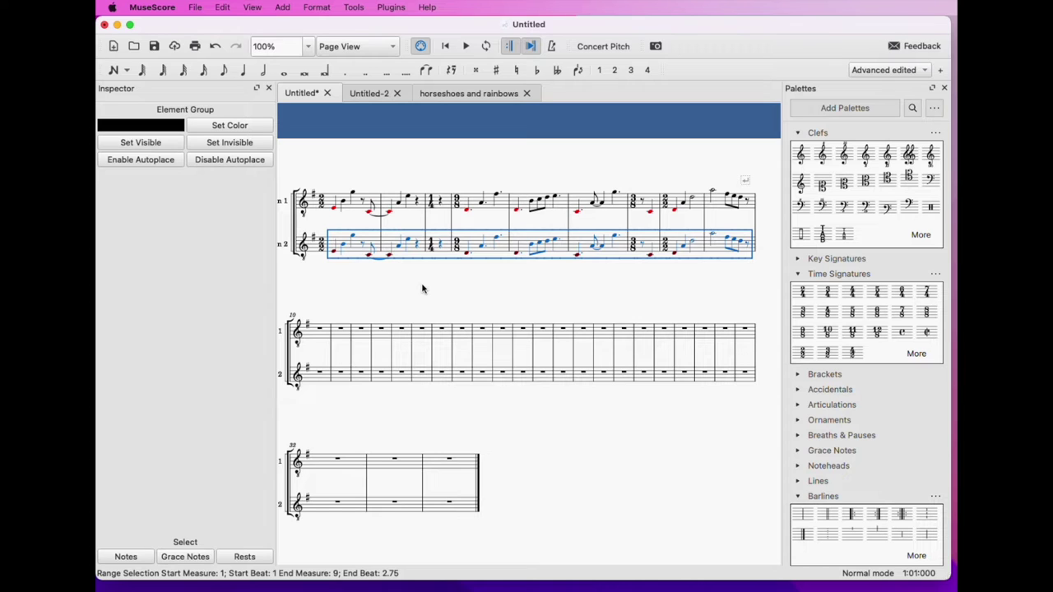
key(Escape)
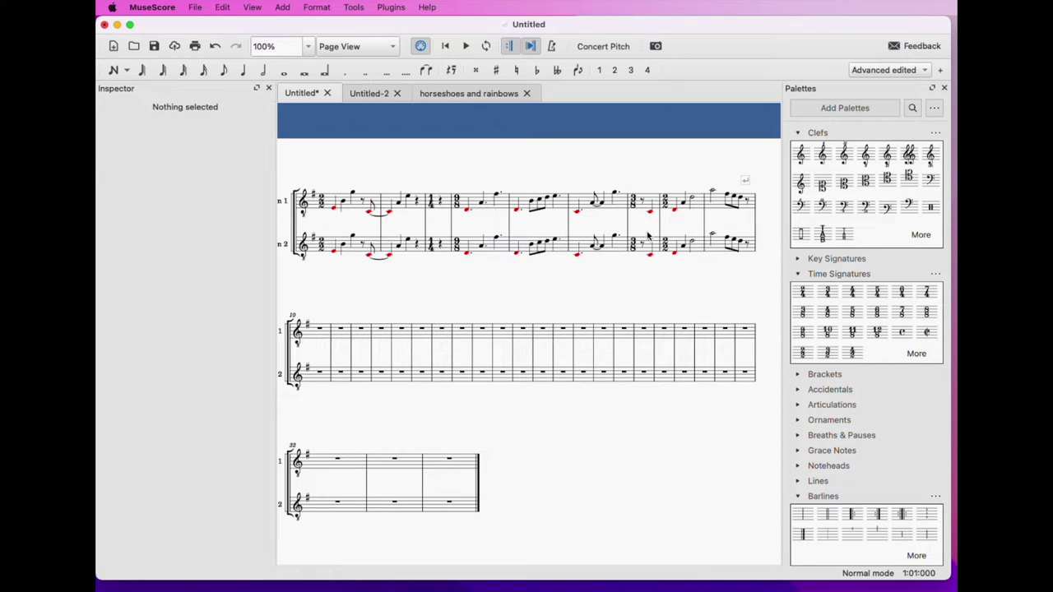
- Make Violin 2's measure-6 A3 note a dotted quarter
click(594, 248)
key(5)
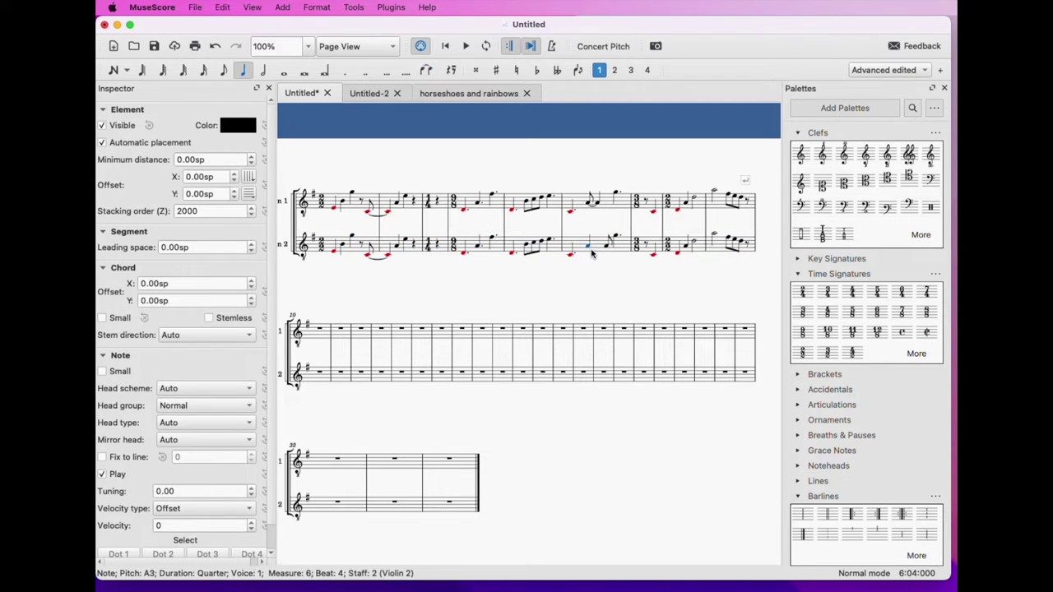
key(.)
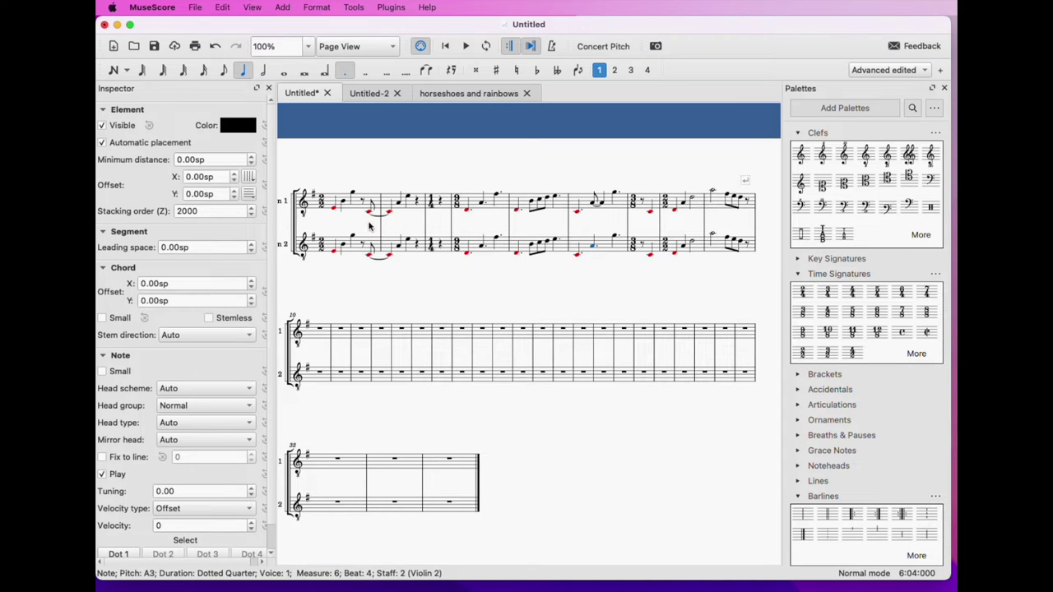
scroll(410, 275, up, 1)
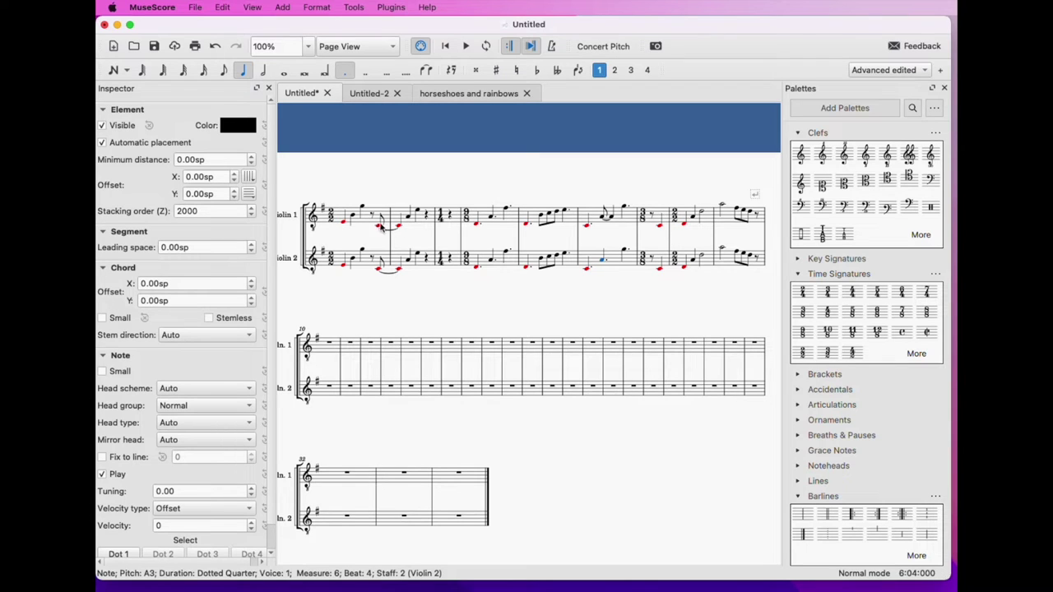
- Hide the Violin 1 1/4 time signature at measure 3 via the Inspector's Visible checkbox
click(440, 217)
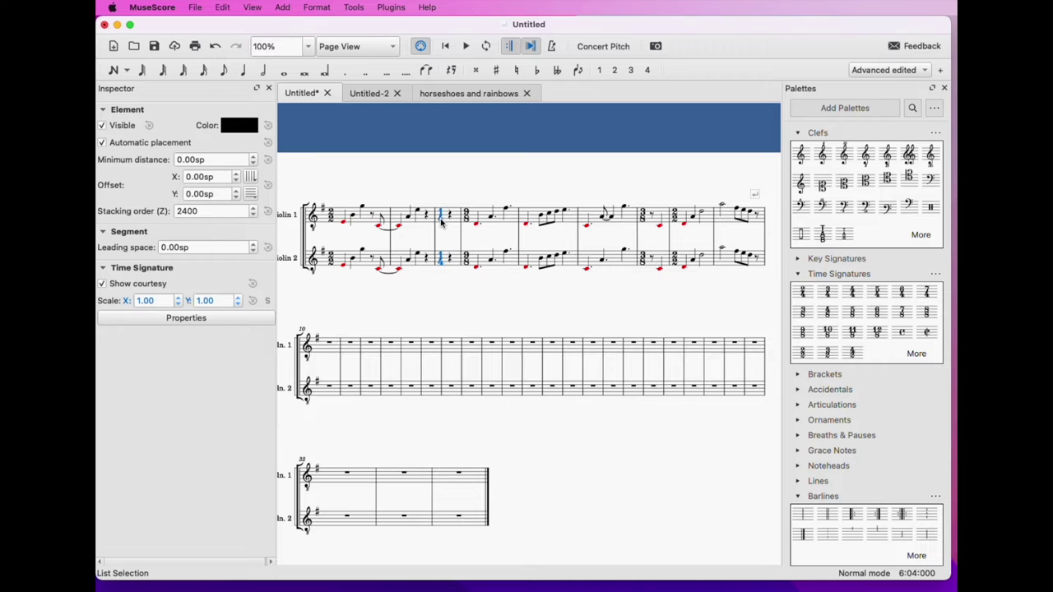
right_click(442, 222)
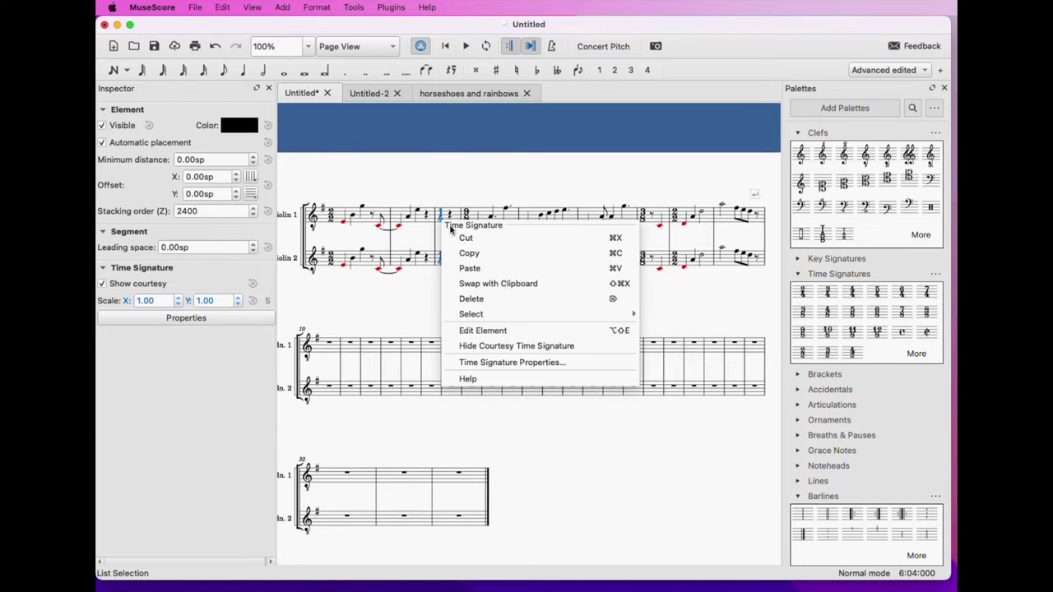
click(502, 329)
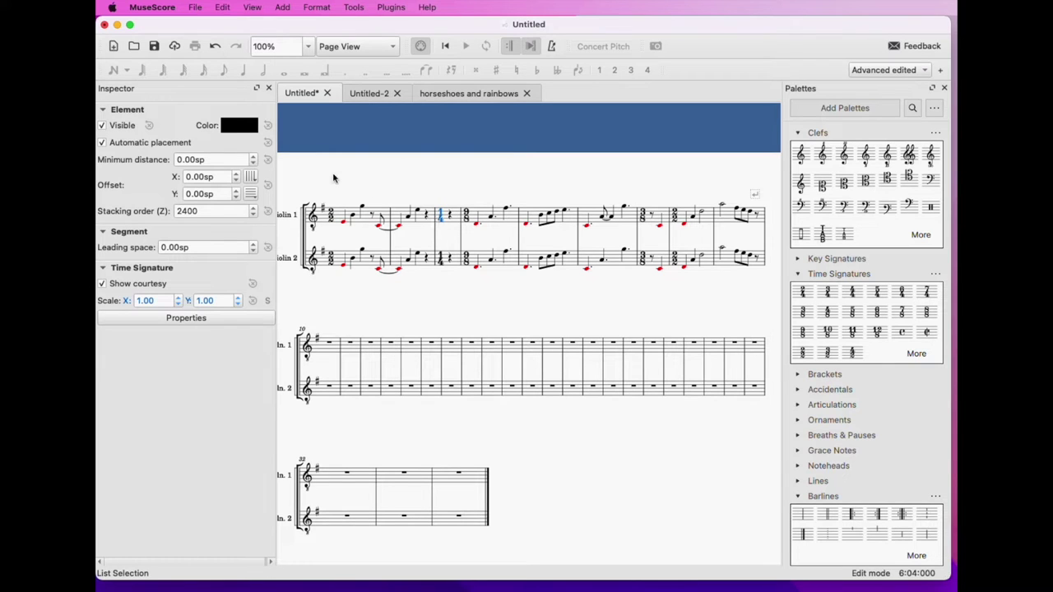
click(102, 126)
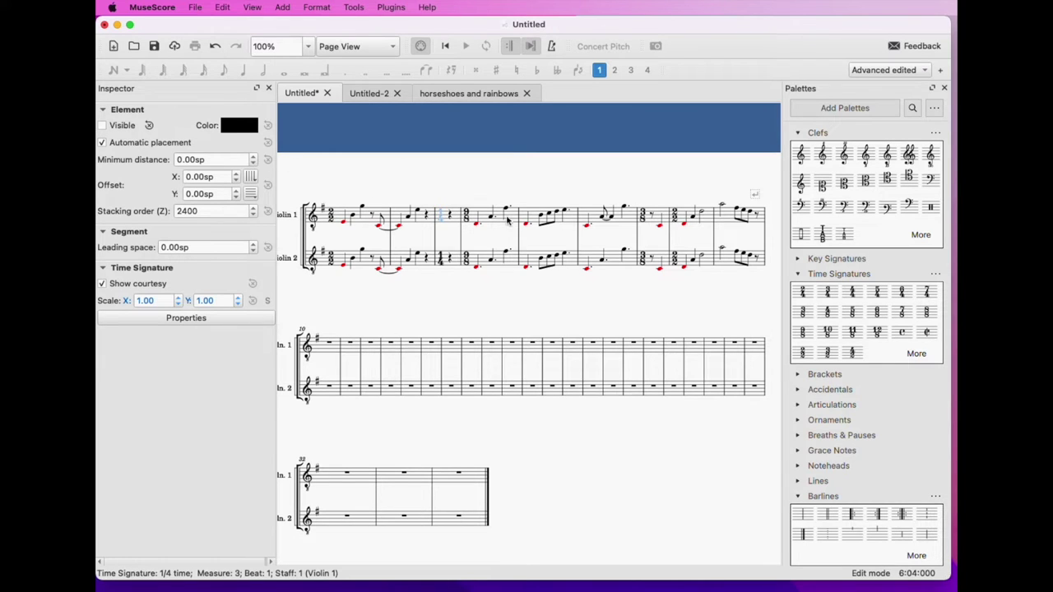
- Hide the later Violin 1 time signatures, including the 2/2 at measure 8
click(471, 219)
right_click(468, 218)
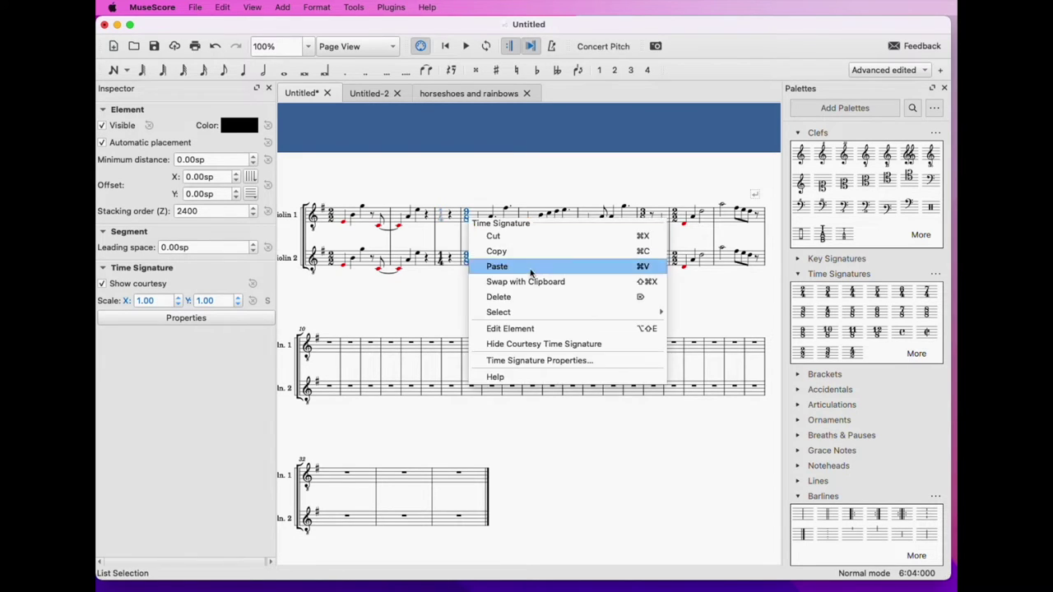
click(549, 329)
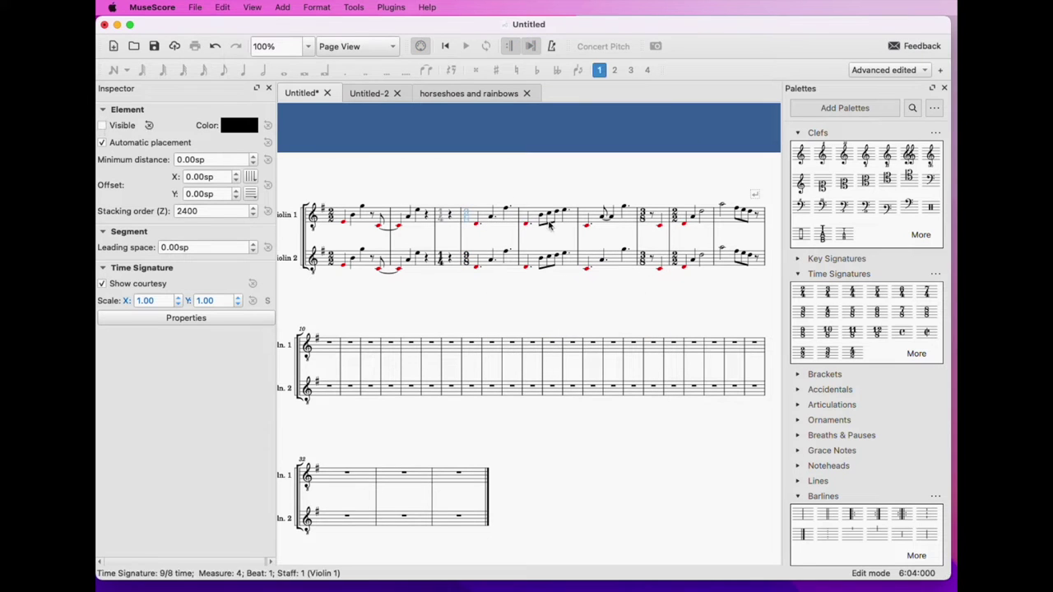
click(643, 218)
right_click(643, 218)
mouse_move(692, 318)
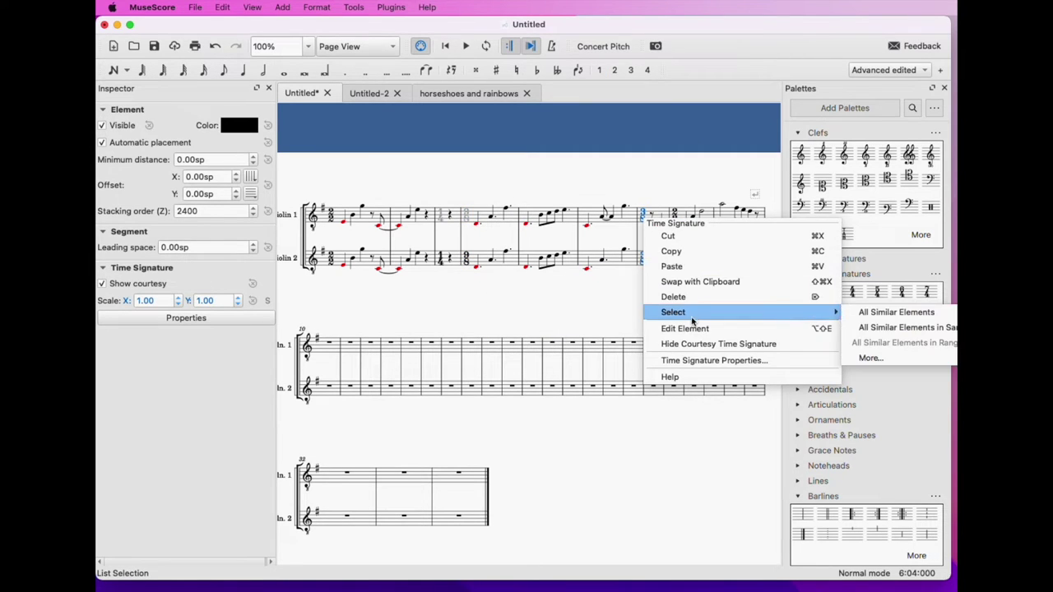
click(692, 330)
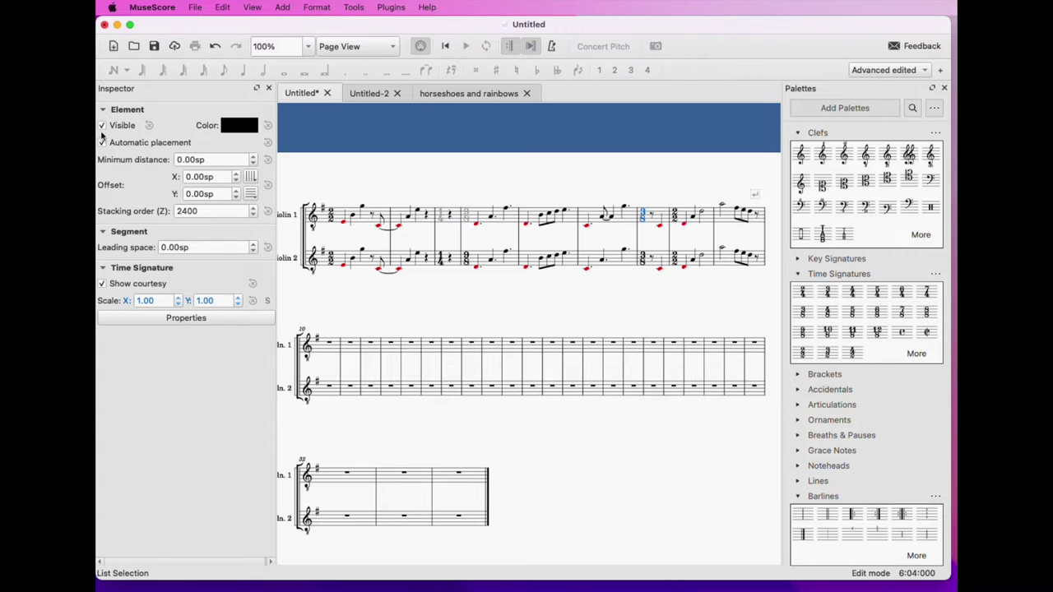
right_click(676, 222)
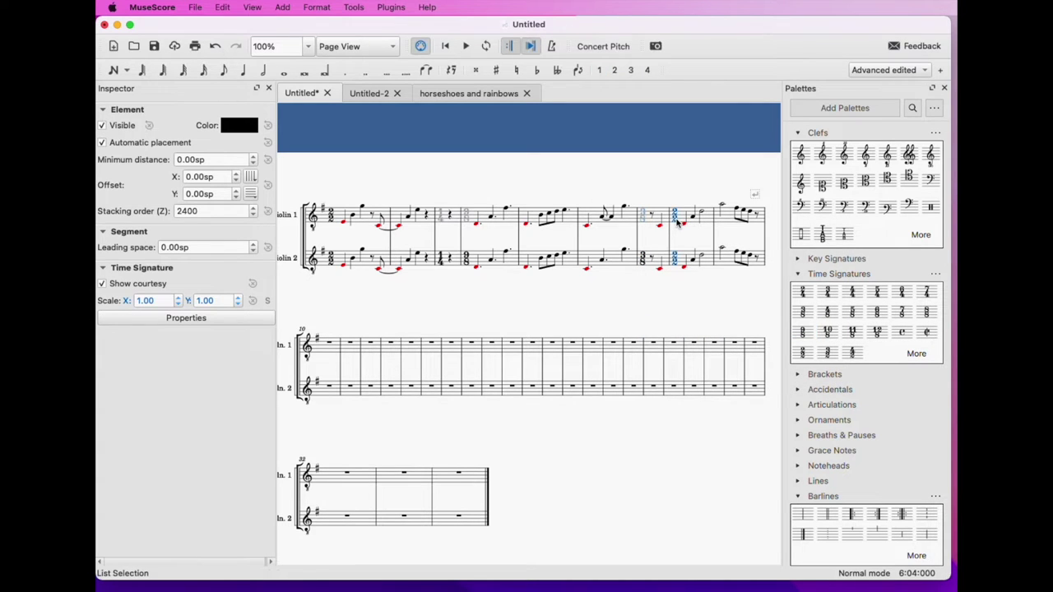
click(728, 329)
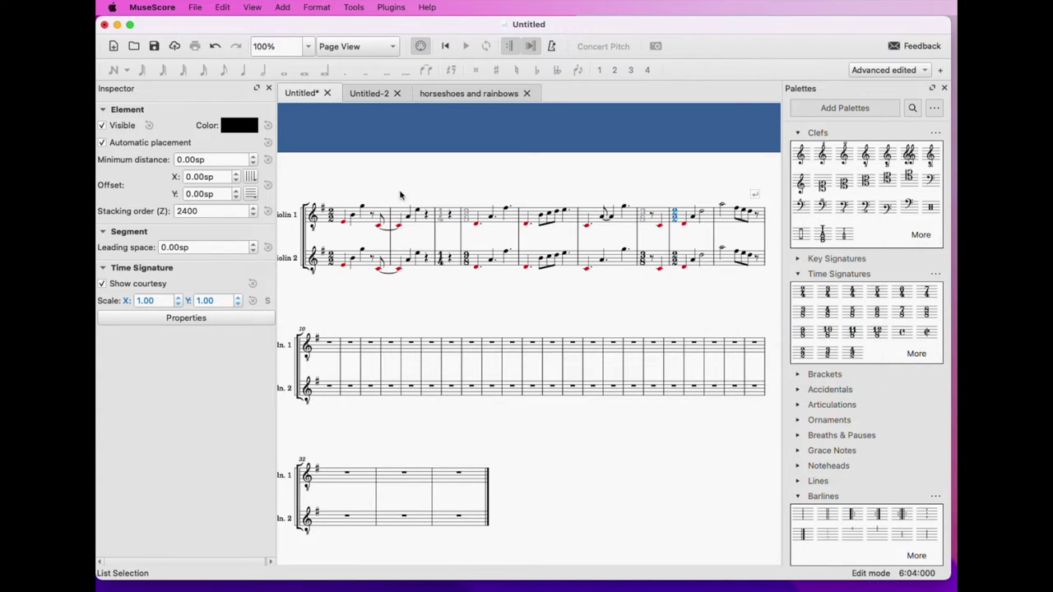
click(103, 126)
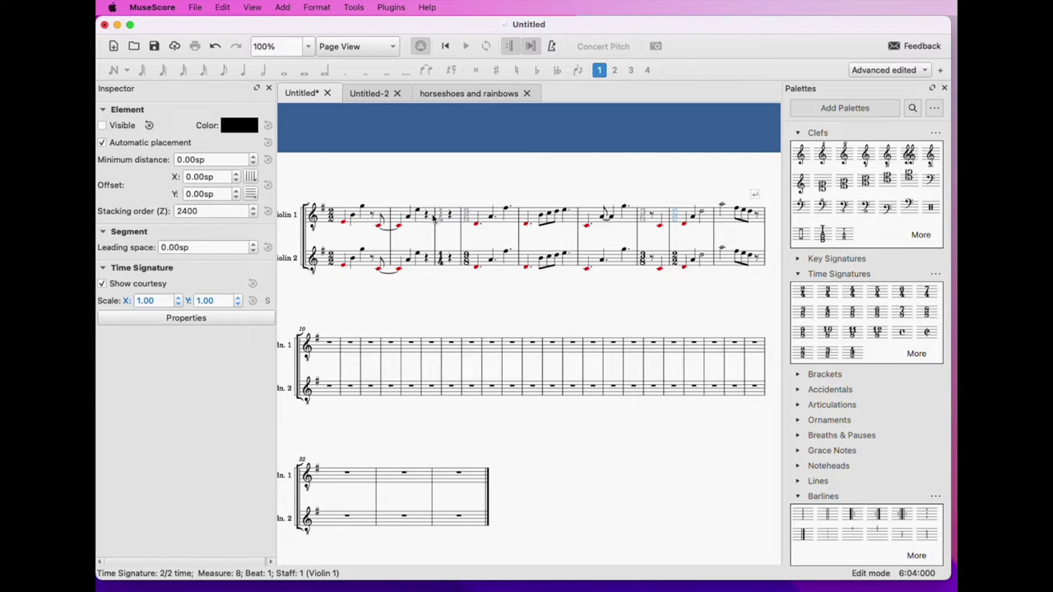
click(393, 242)
- Stop barlines spanning into Violin 2 and hide Violin 1 barlines from measure 4 through 7
drag(392, 255, 394, 223)
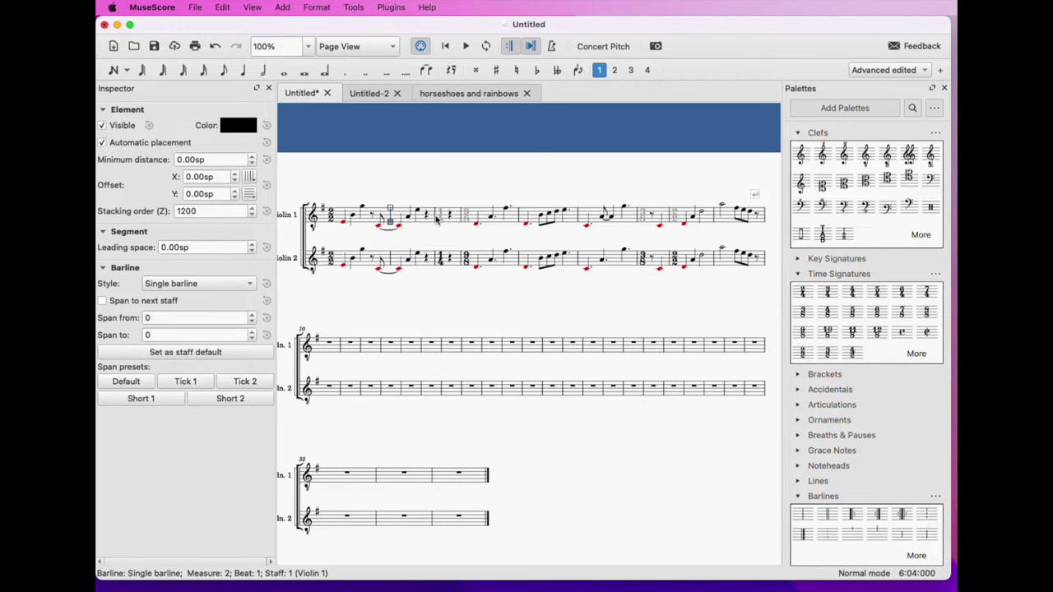
click(462, 216)
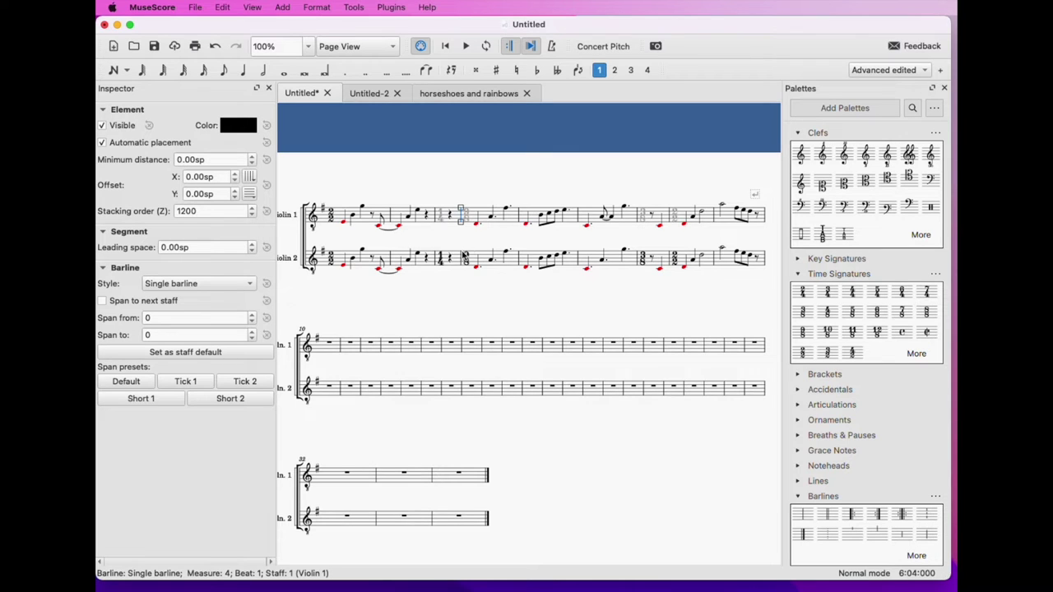
key(v)
click(519, 216)
key(v)
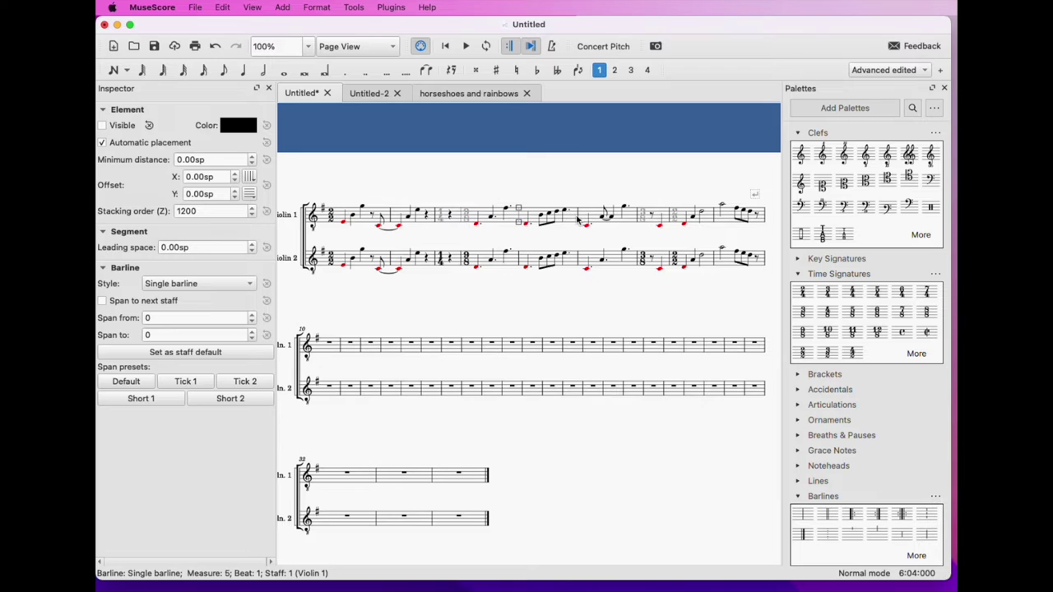
click(578, 218)
key(v)
click(640, 218)
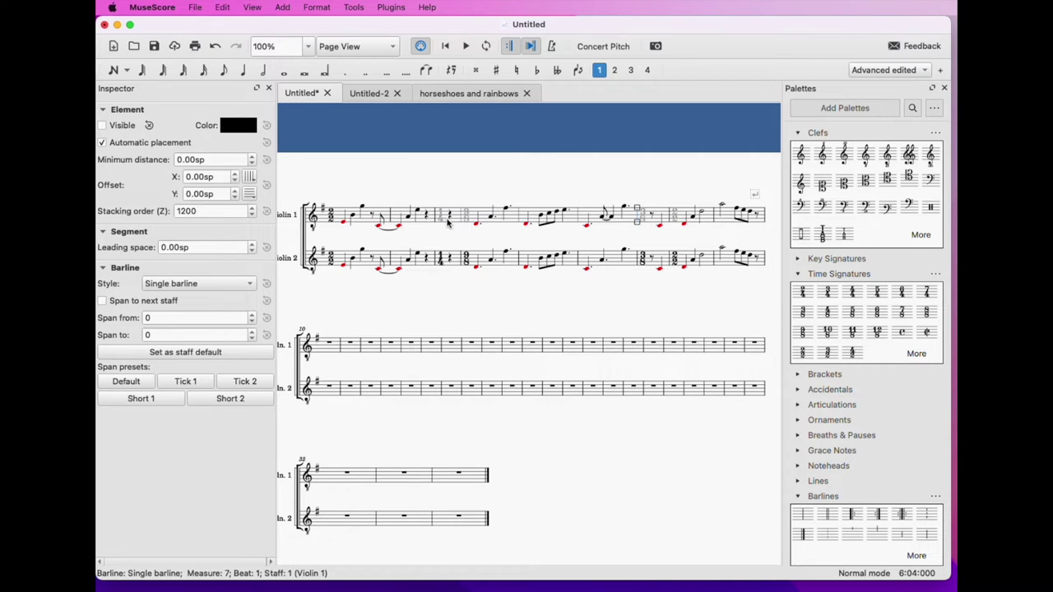
- Add mid-bar barlines after the measure-4 F#4 and measure-5 D4 eighth, and unbeam that eighth
click(492, 220)
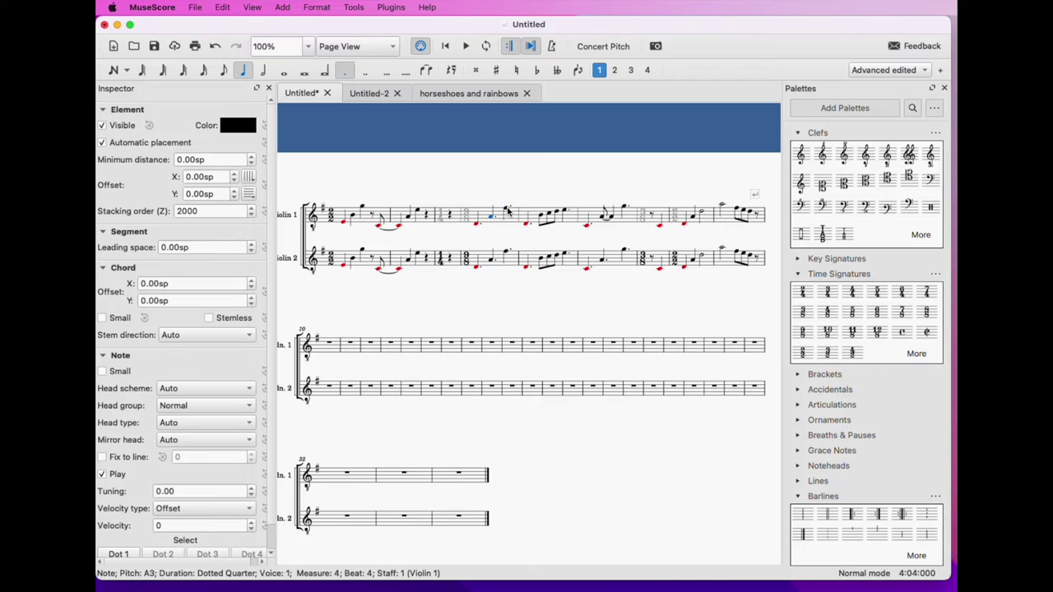
click(506, 210)
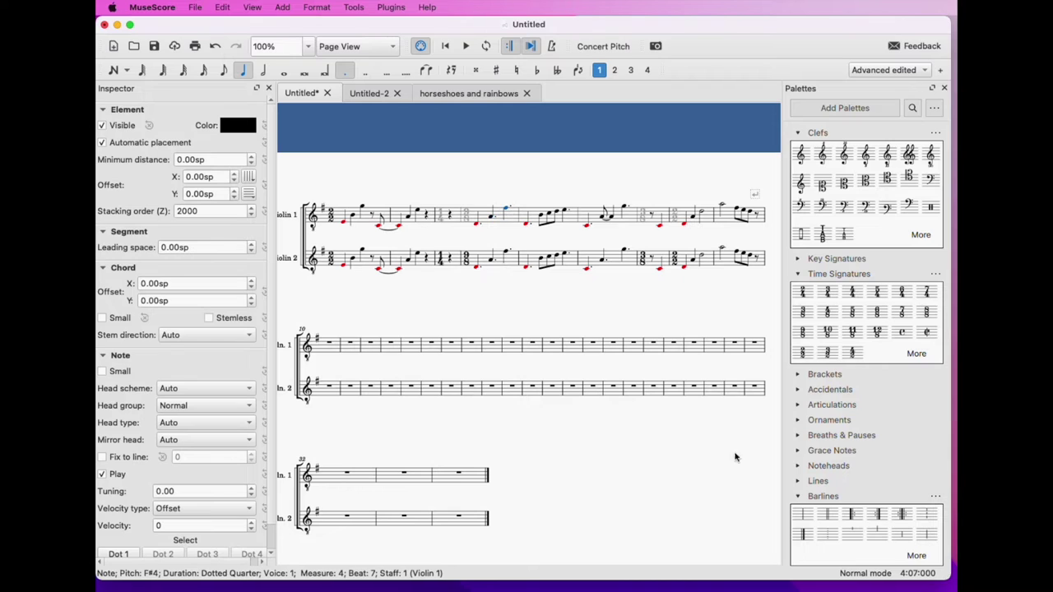
click(803, 517)
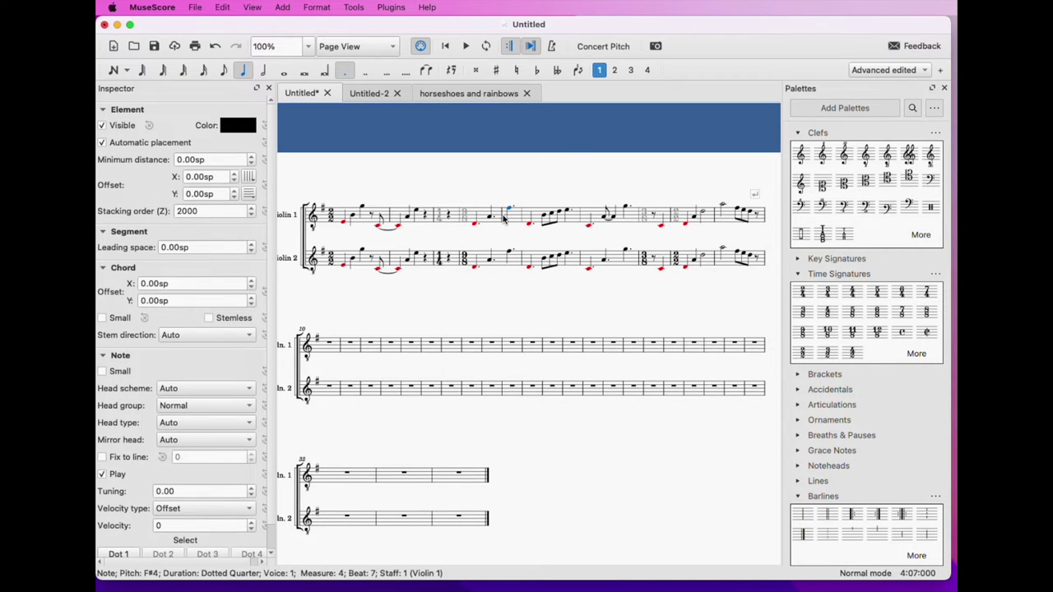
click(561, 215)
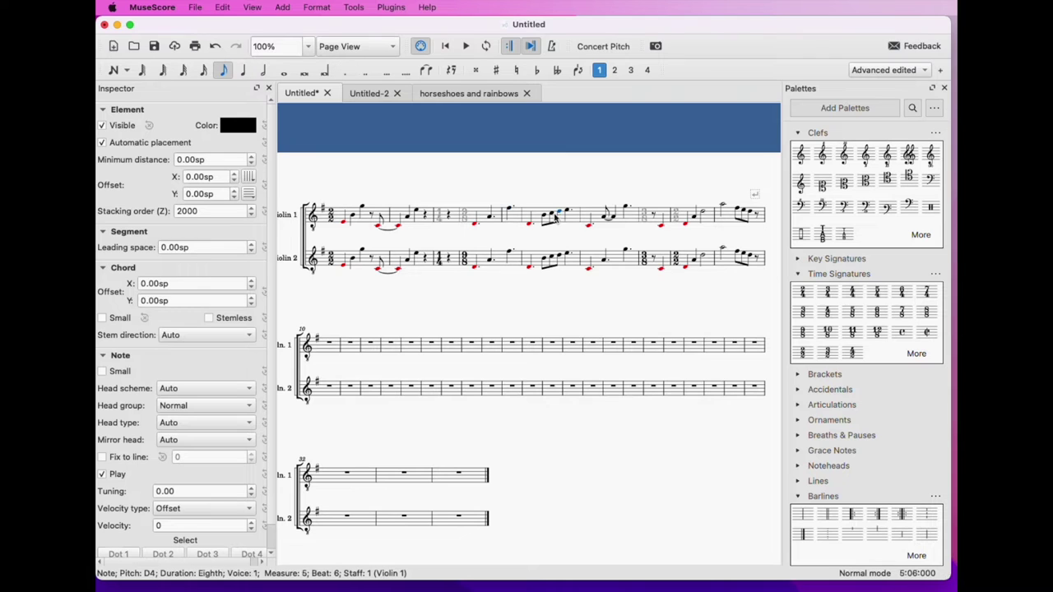
click(804, 517)
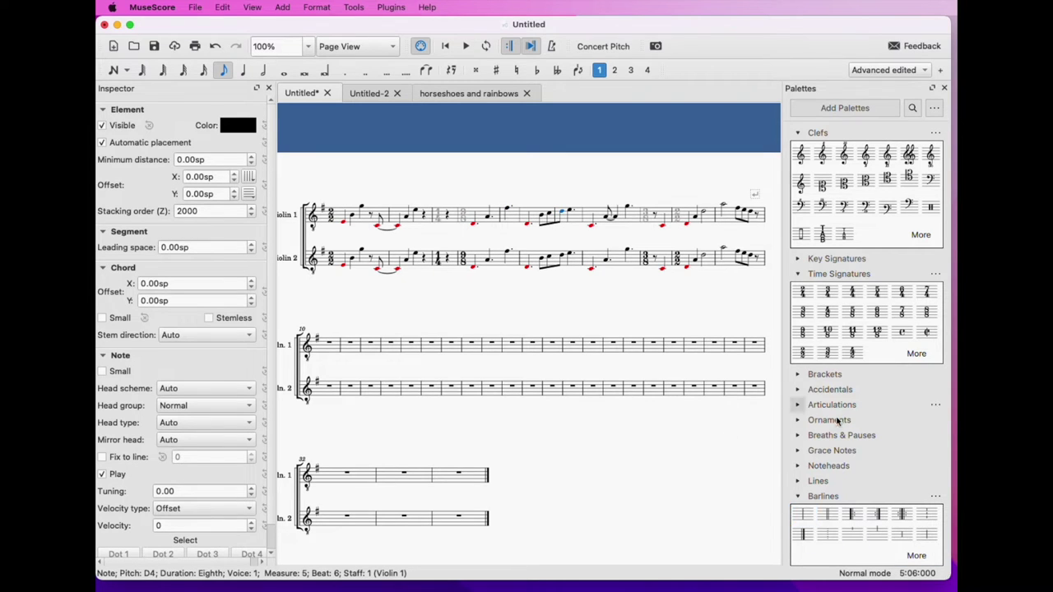
scroll(862, 436, down, 5)
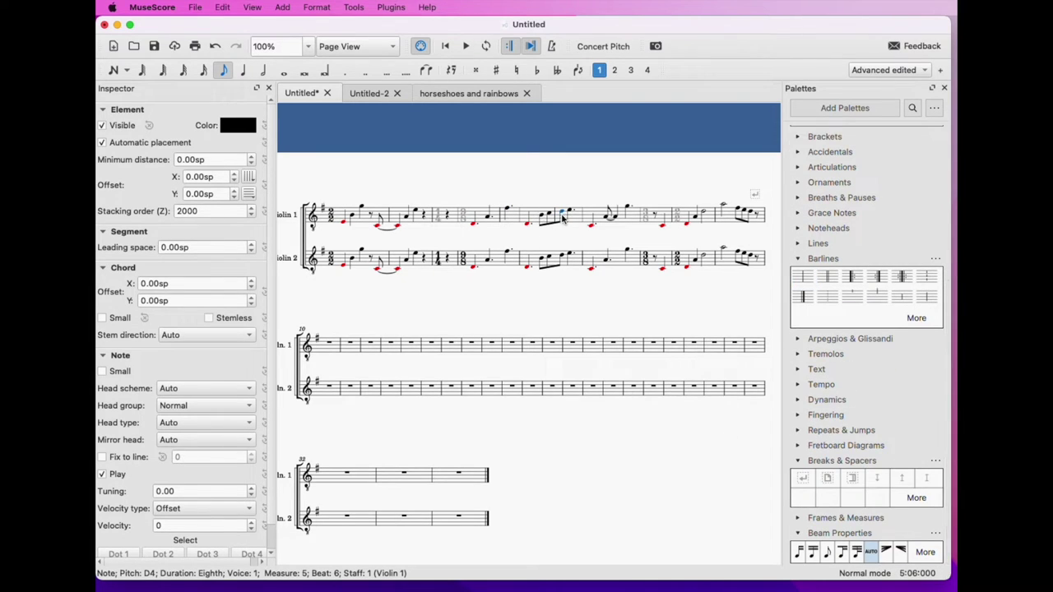
click(828, 552)
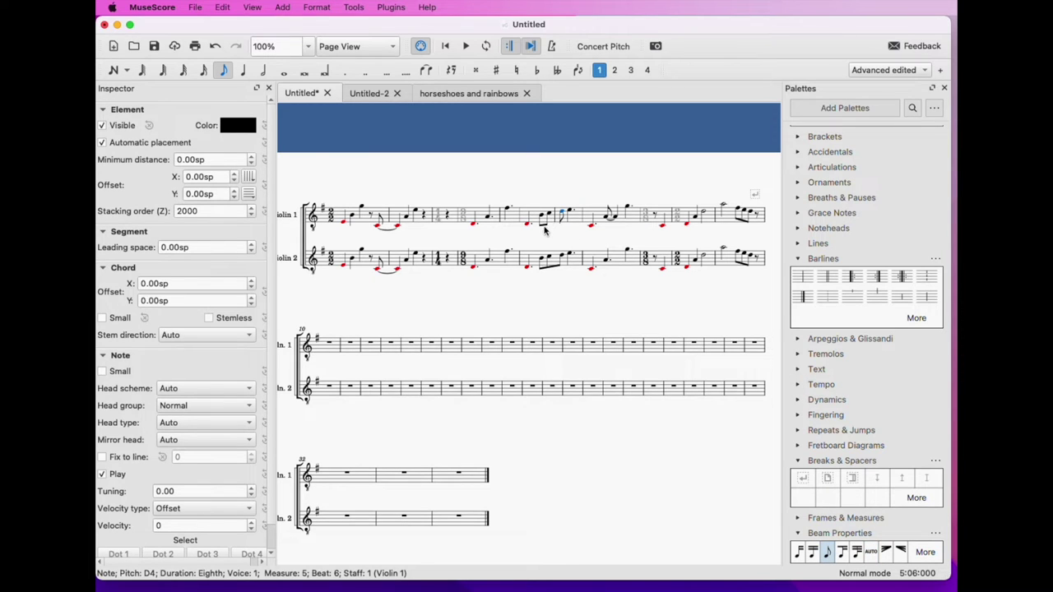
- Add a barline at the A3 quarter note in Violin 1 measure 6
click(617, 220)
click(641, 244)
click(615, 218)
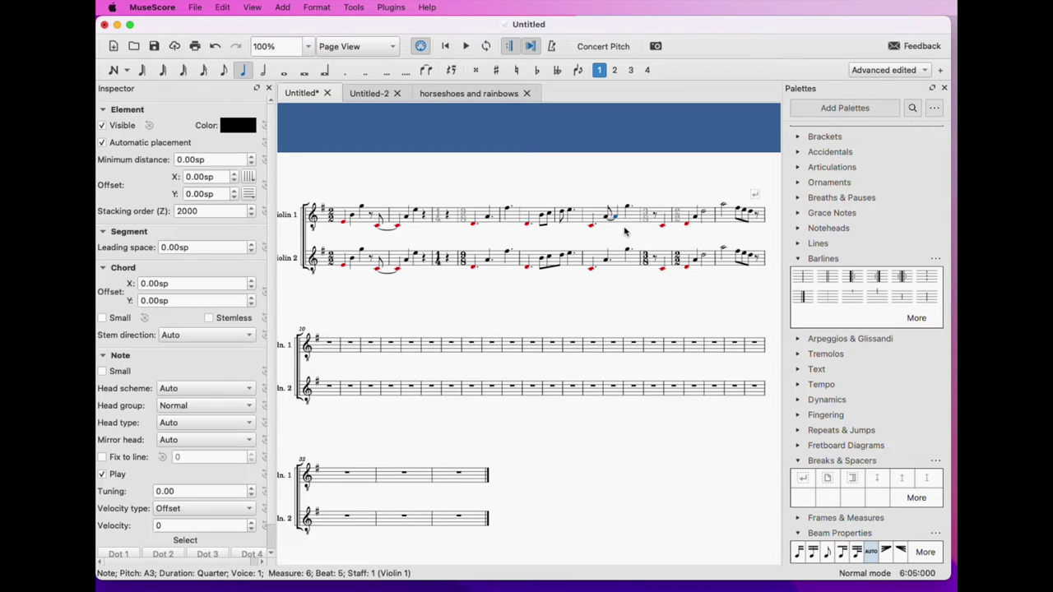
click(804, 277)
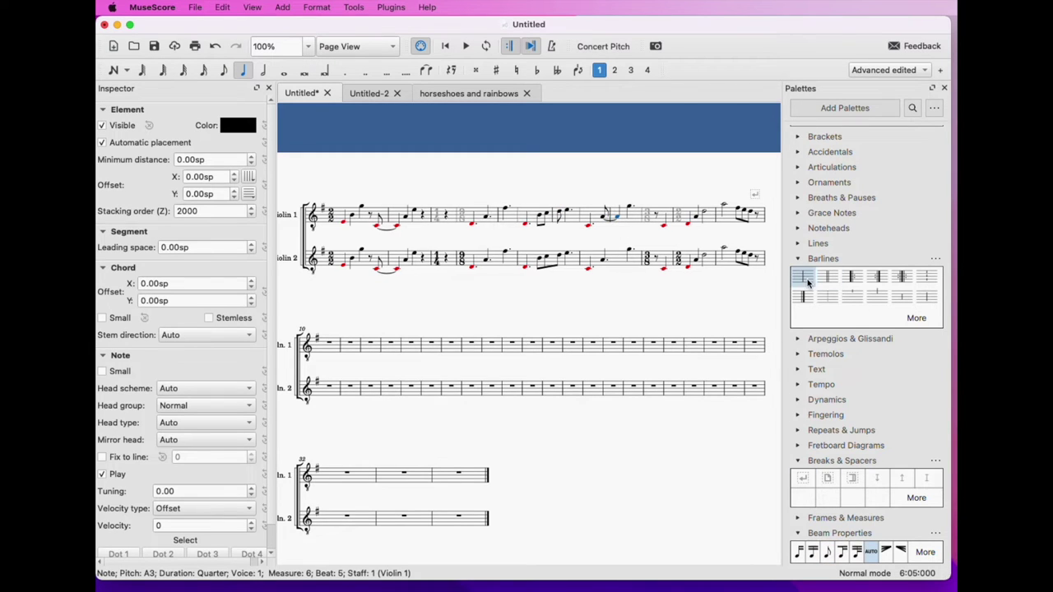
click(667, 288)
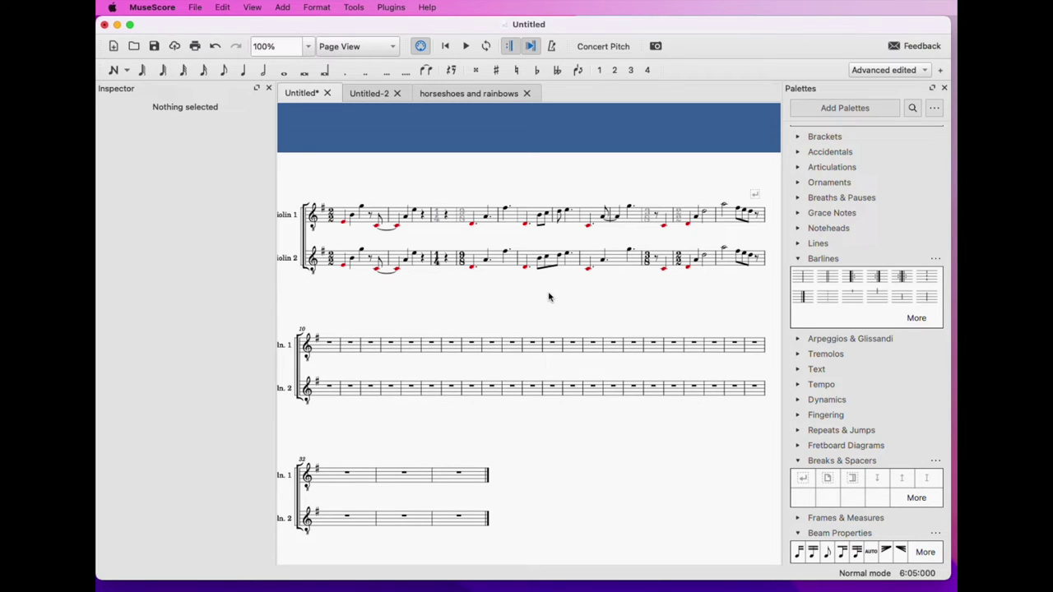
- Export the full score as PNG Images, saving Untitled.png in the musescore demo folder
key(super+shift+e)
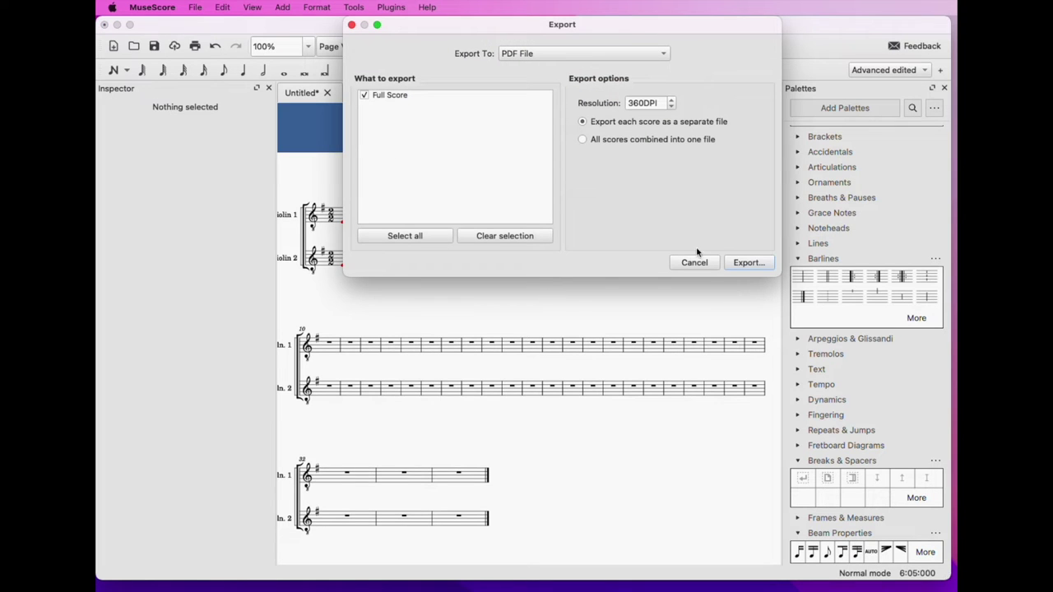
click(632, 56)
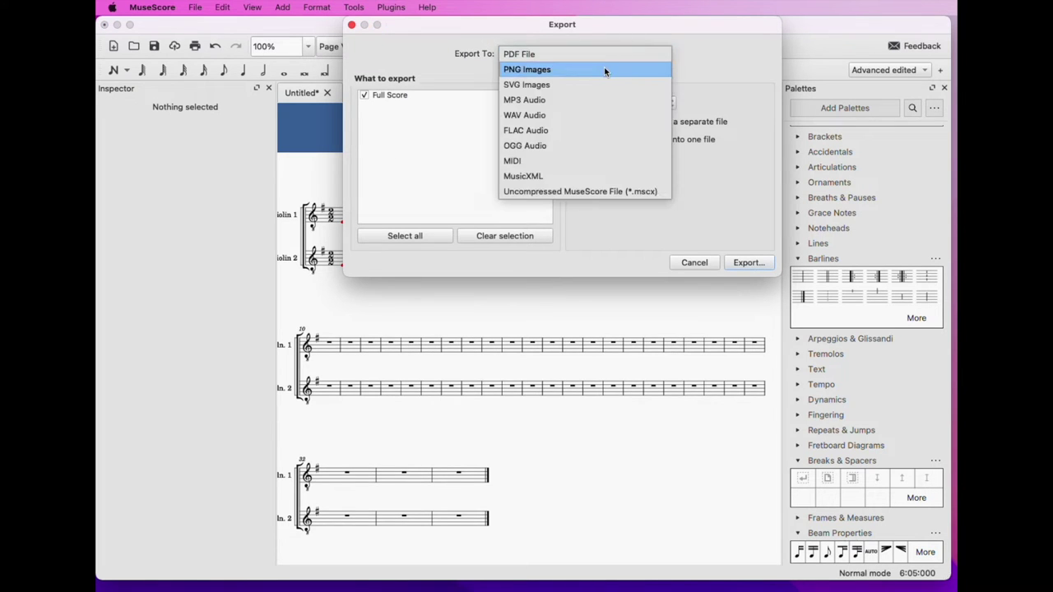
click(560, 70)
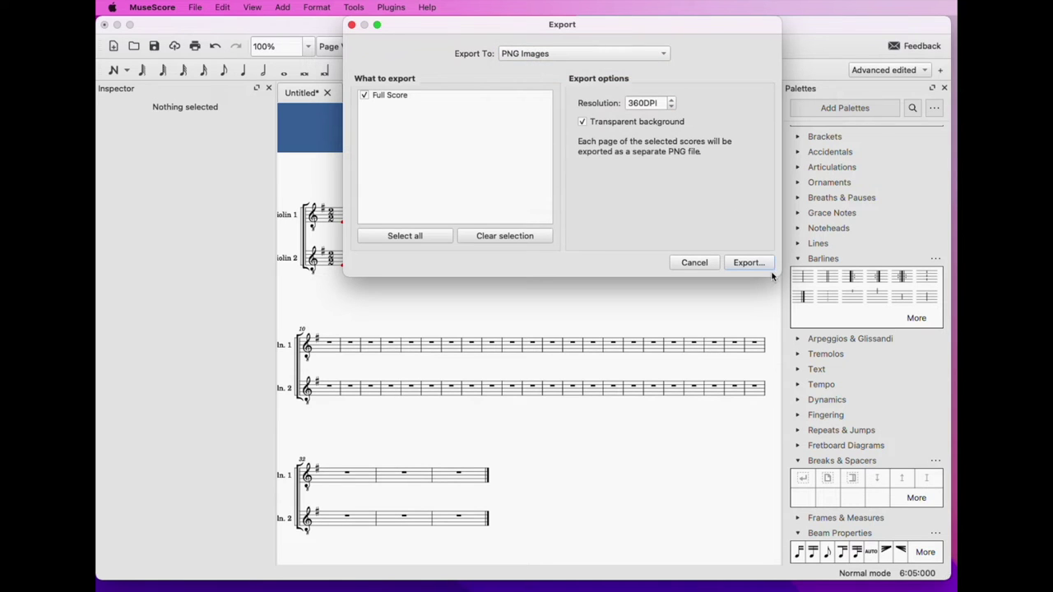
click(749, 263)
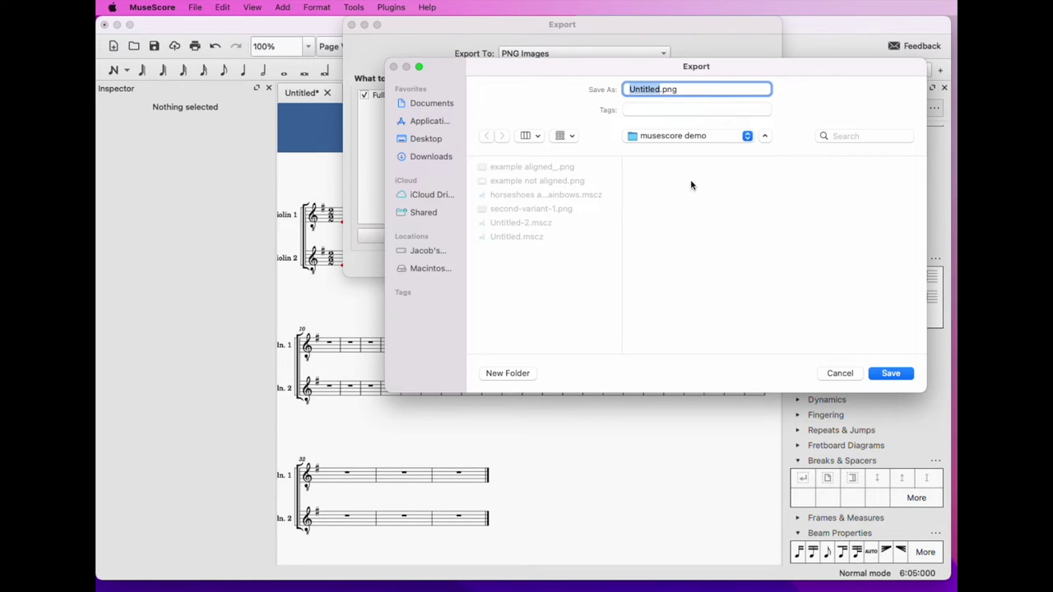
click(900, 372)
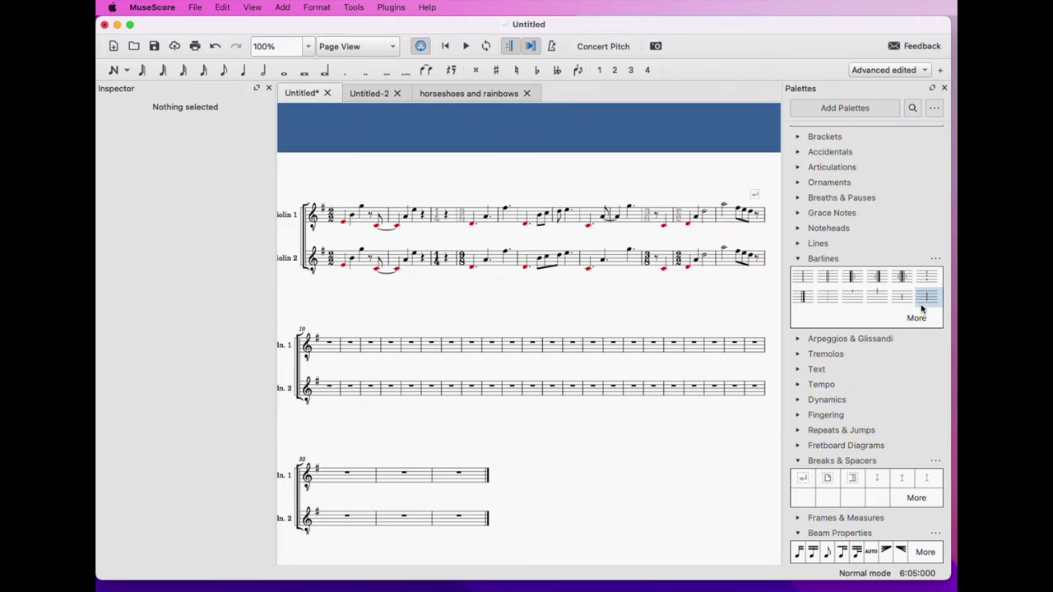
- Bring Untitled-1.png forward in Preview, shift its window left, inspect it, then close it
key(super+Tab)
key(super+Tab)
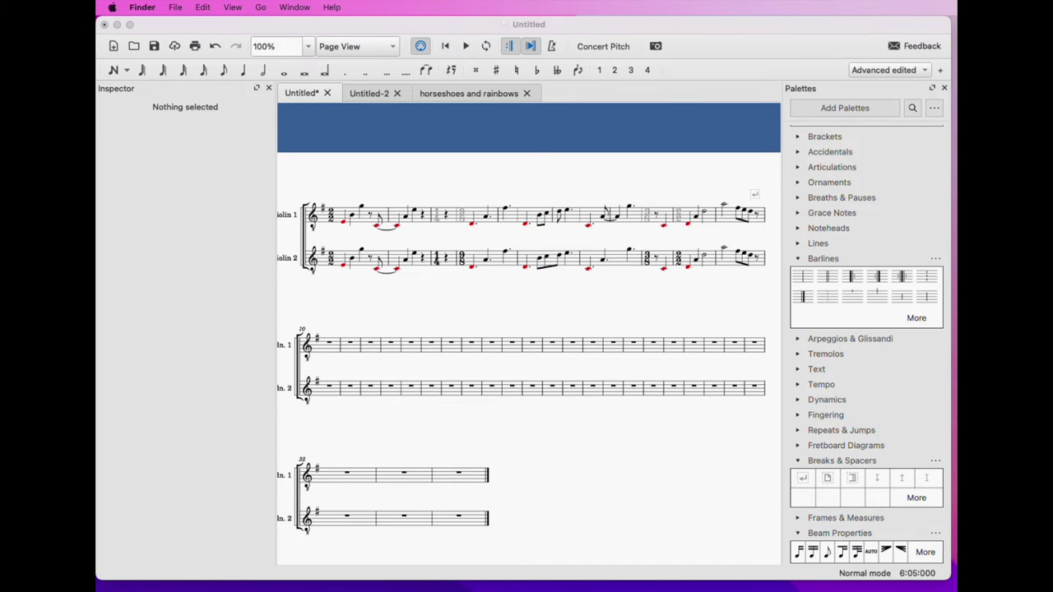
key(super+Tab)
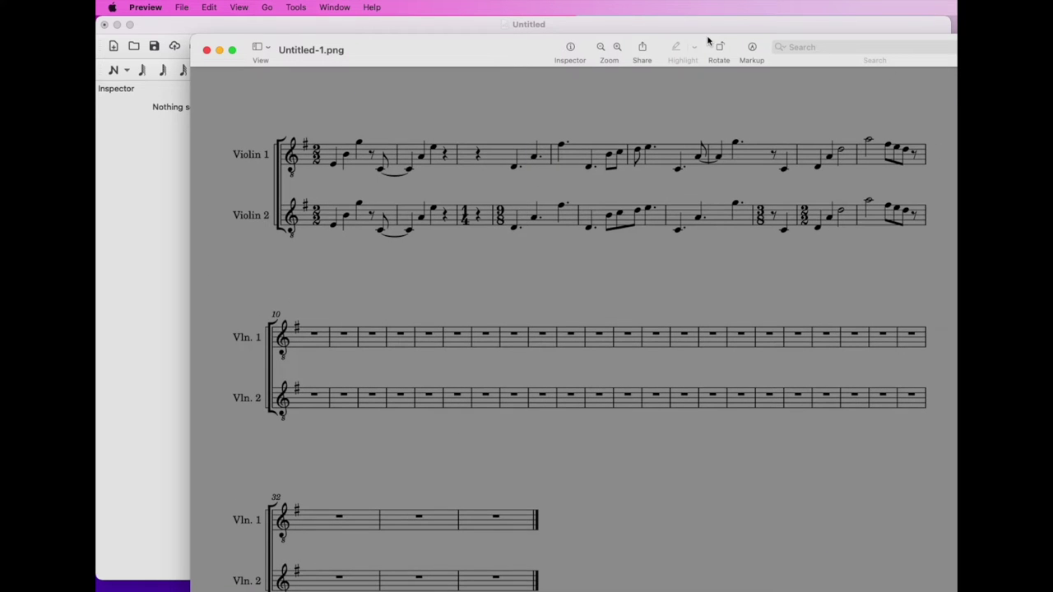
drag(499, 63, 444, 61)
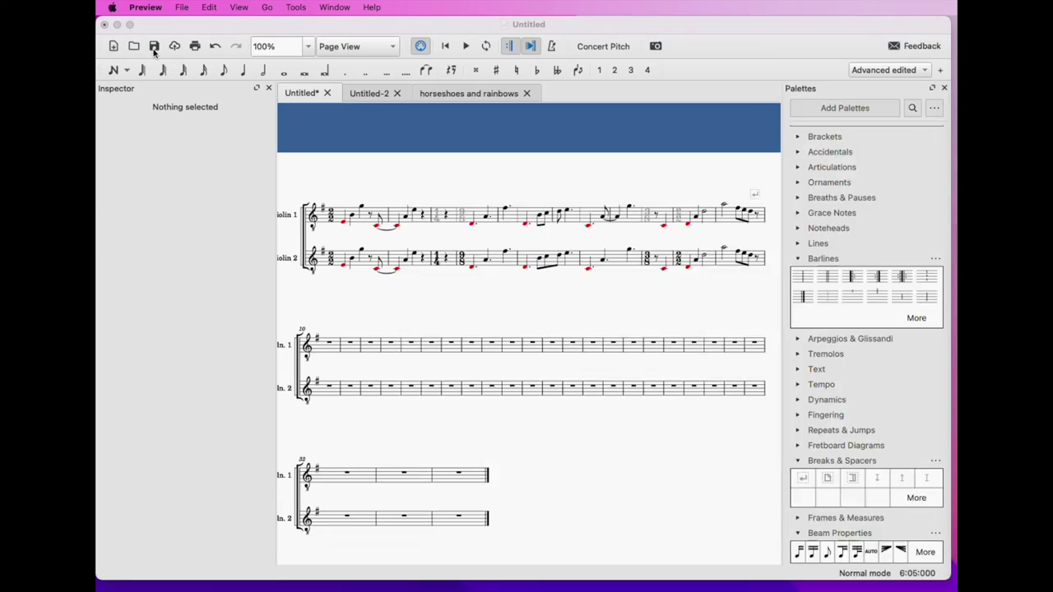
click(152, 48)
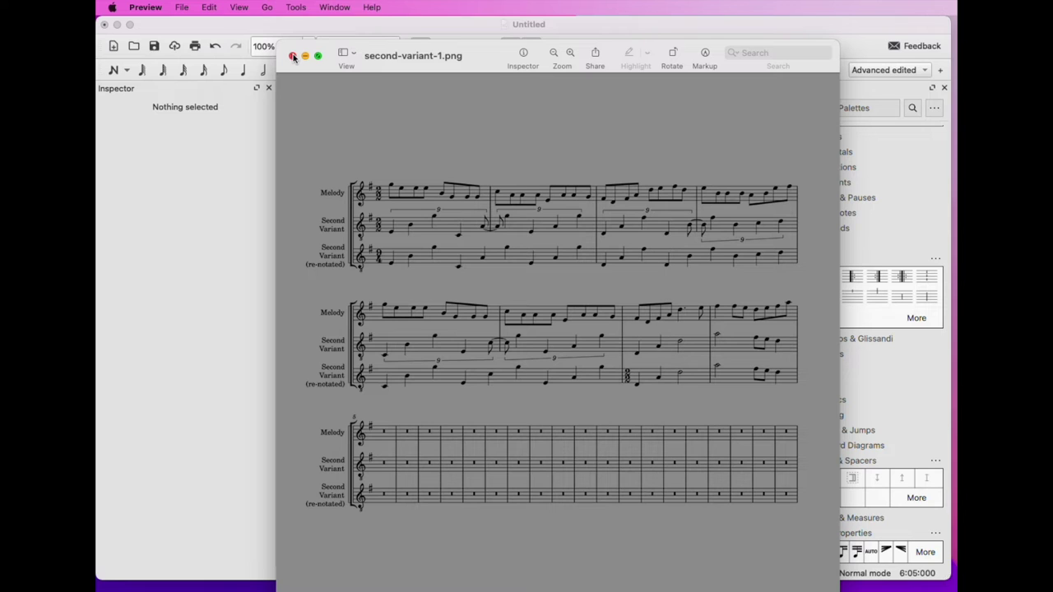
- Close the second-variant-1.png image in Preview to reveal MuseScore's Untitled-2 score
click(293, 56)
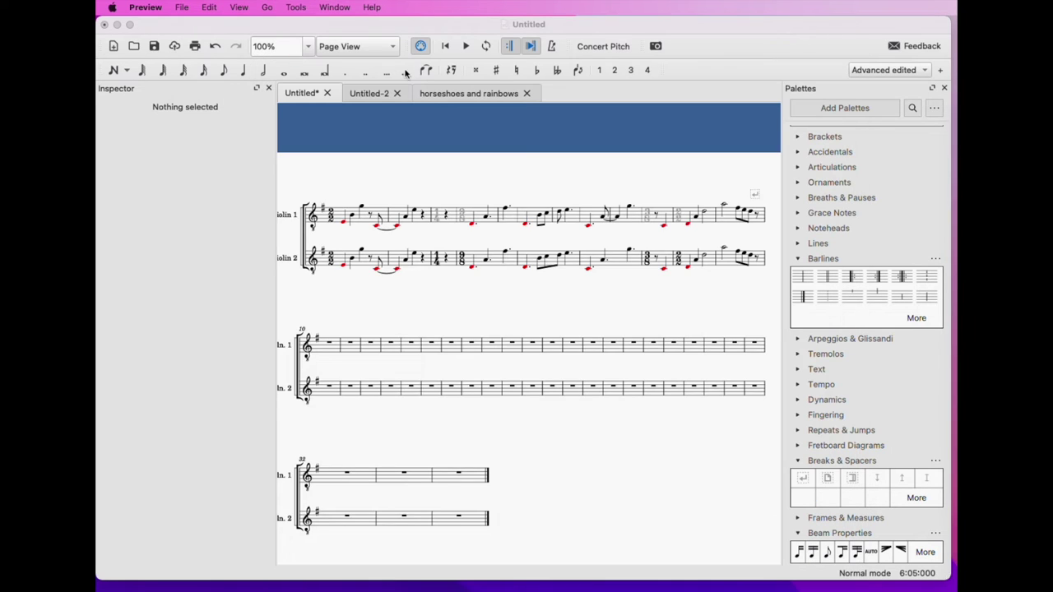
click(369, 94)
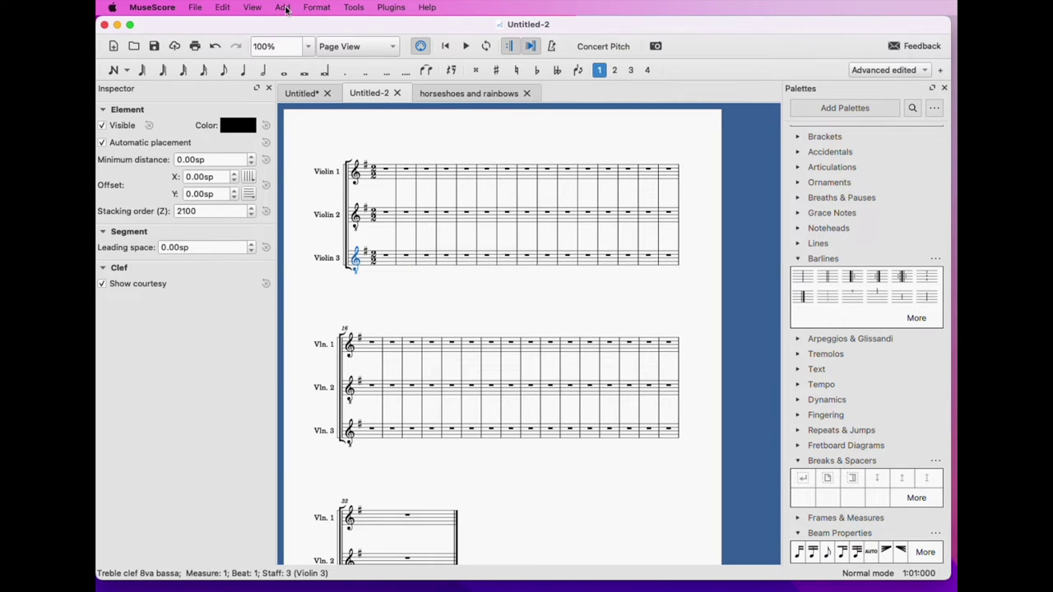
- Switch Untitled-2's page orientation to Landscape in Format > Page Settings
click(308, 9)
click(346, 41)
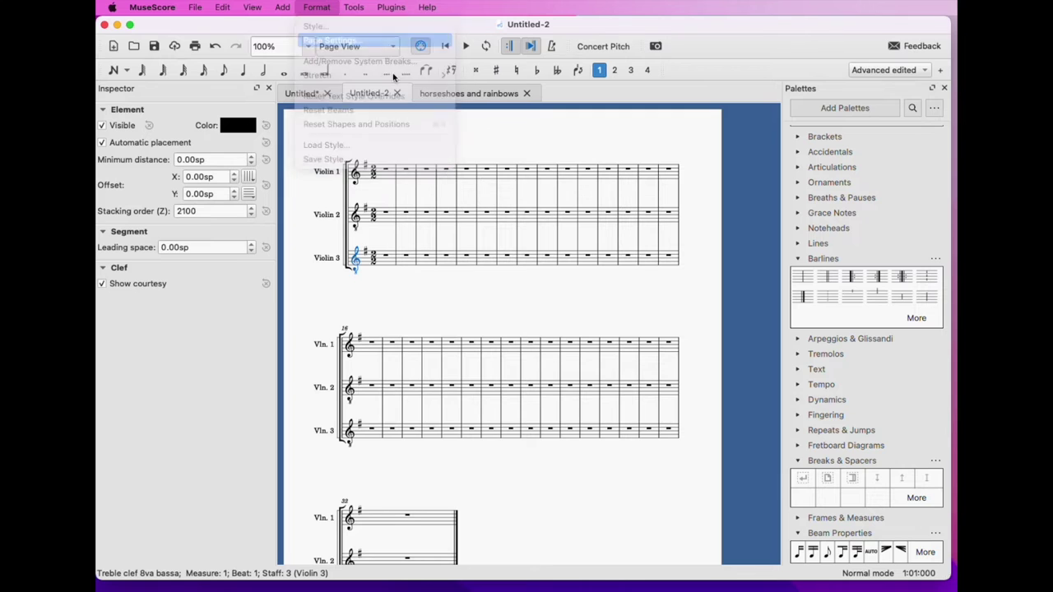
click(754, 221)
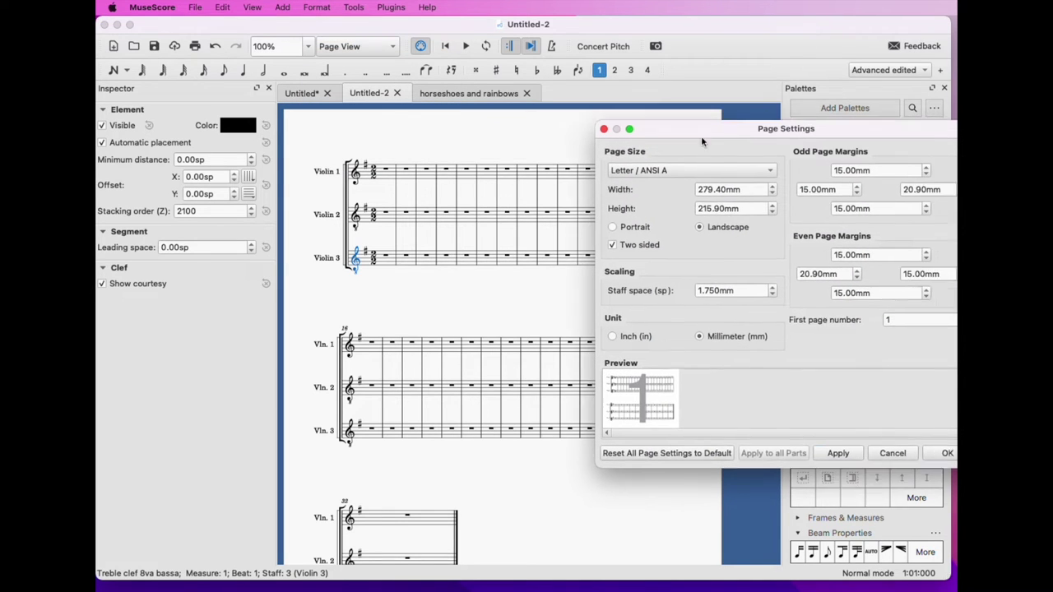
click(812, 465)
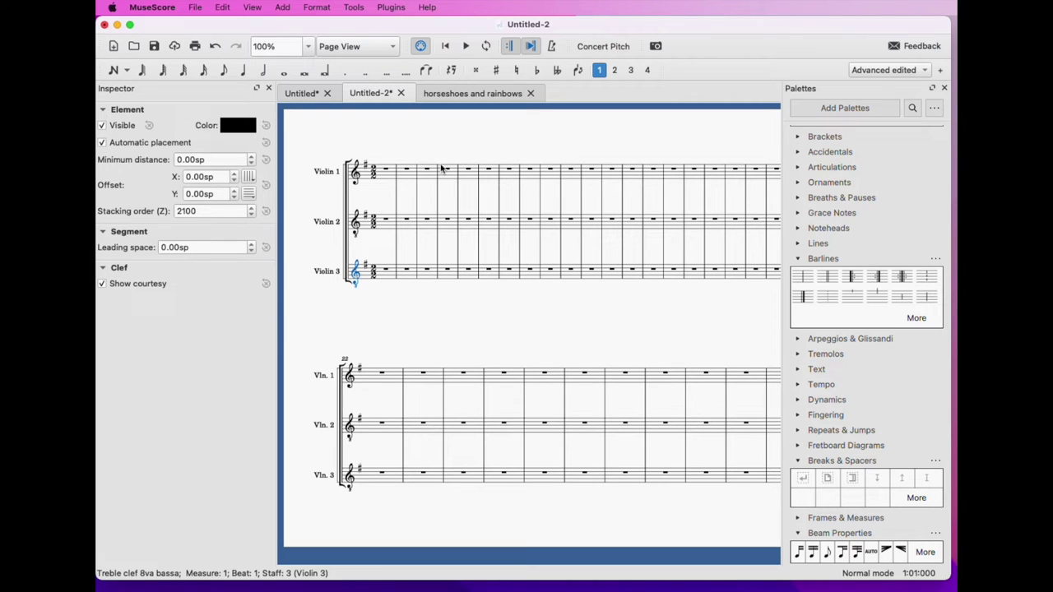
click(373, 174)
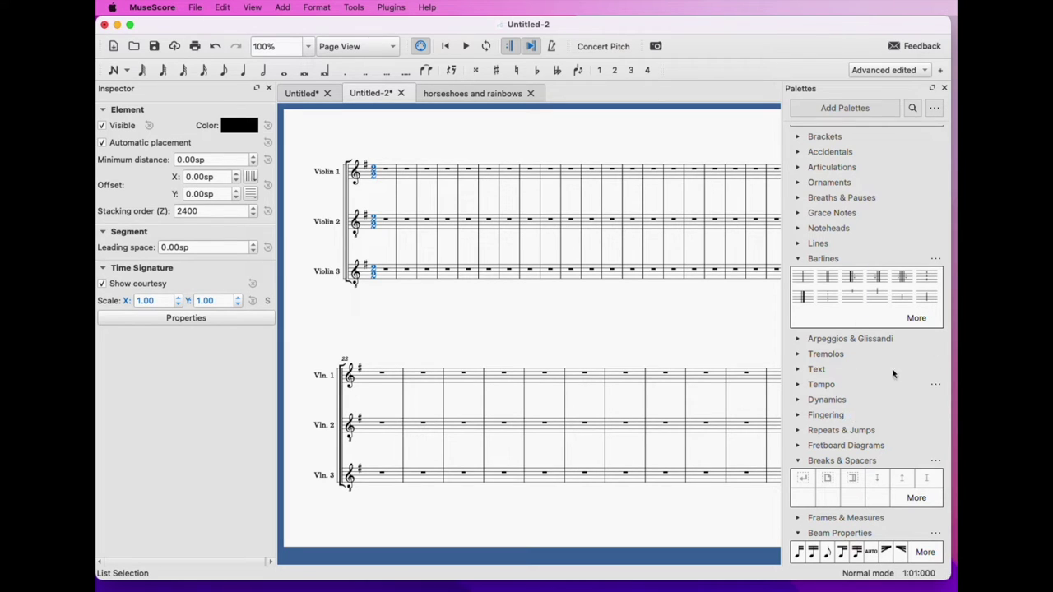
- Apply the 4/2 cell from the Time Signatures palette to the opening of all three staves
scroll(891, 366, up, 5)
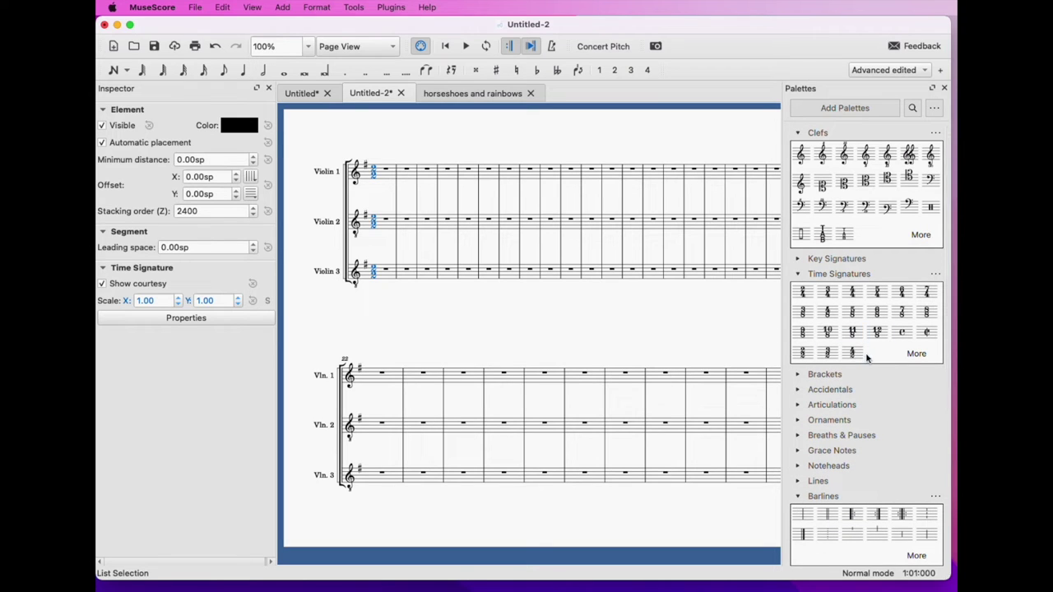
click(855, 353)
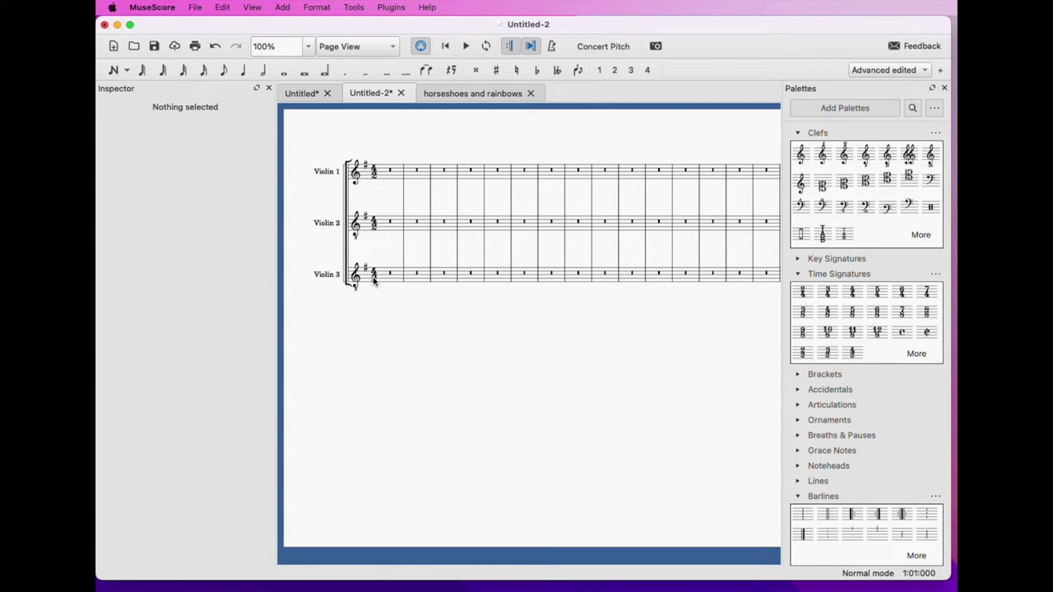
- Add a system break after measure 4 and place a 4/2 time signature at measure 4
click(477, 179)
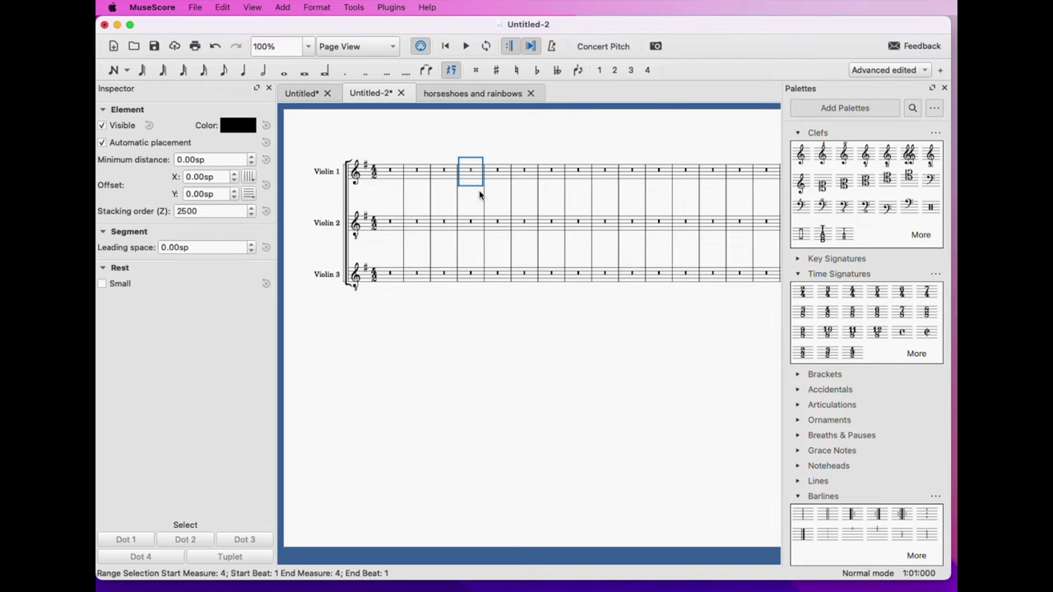
key(braceright)
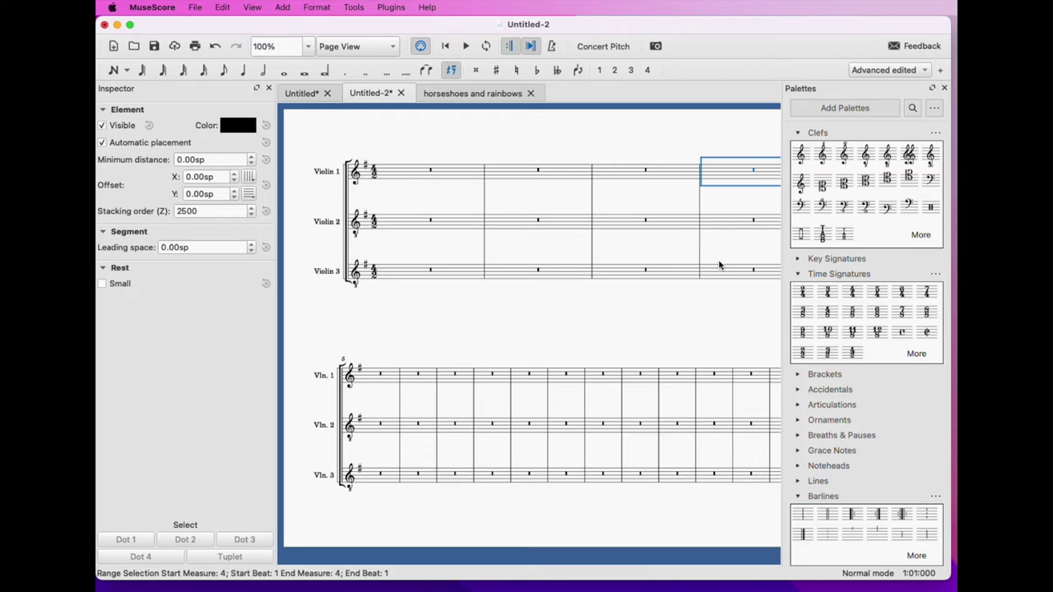
click(718, 226)
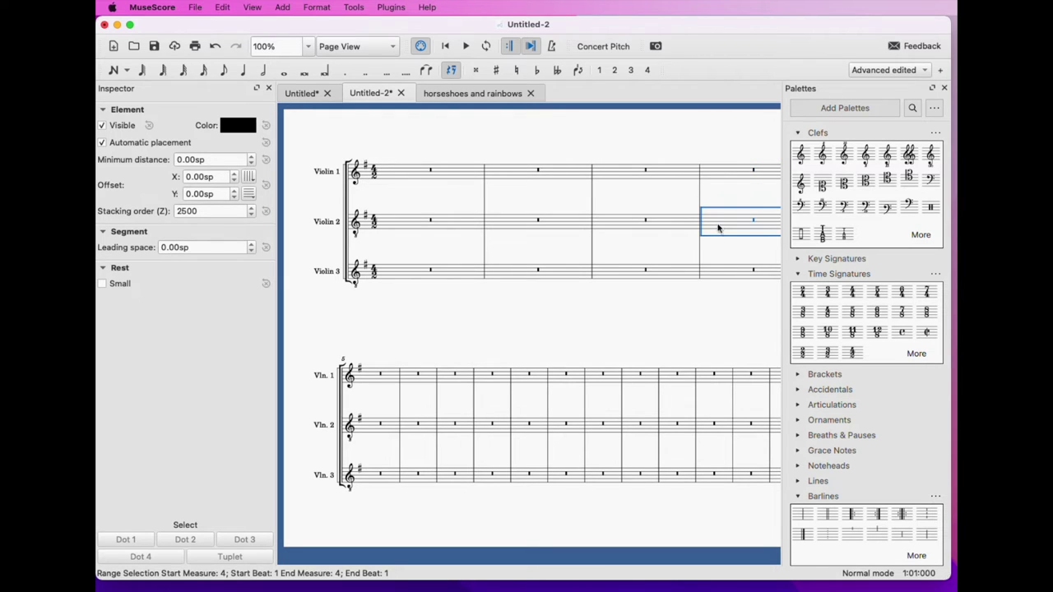
click(852, 355)
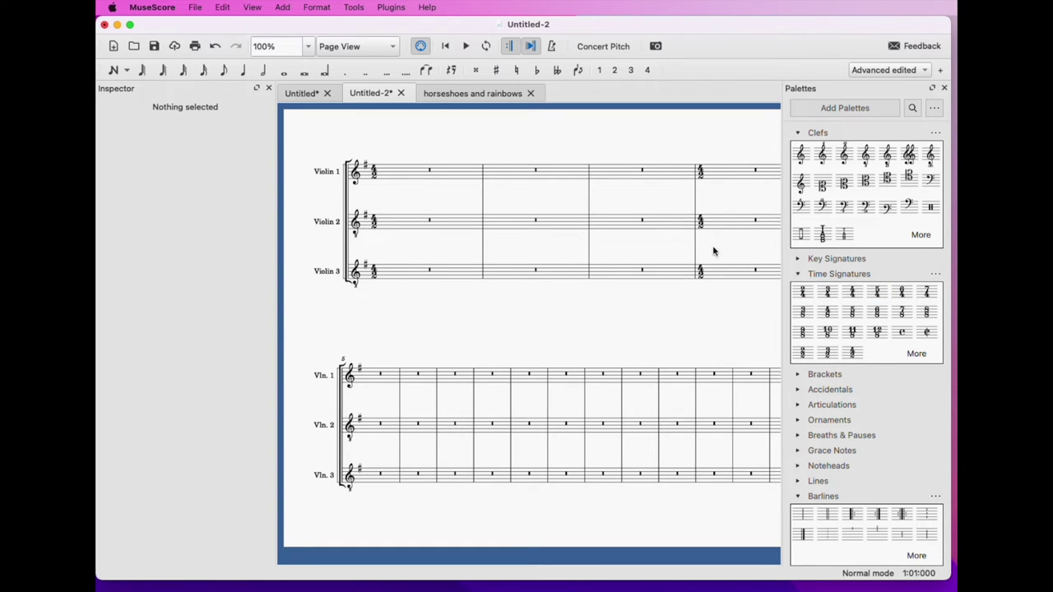
drag(712, 300, 679, 304)
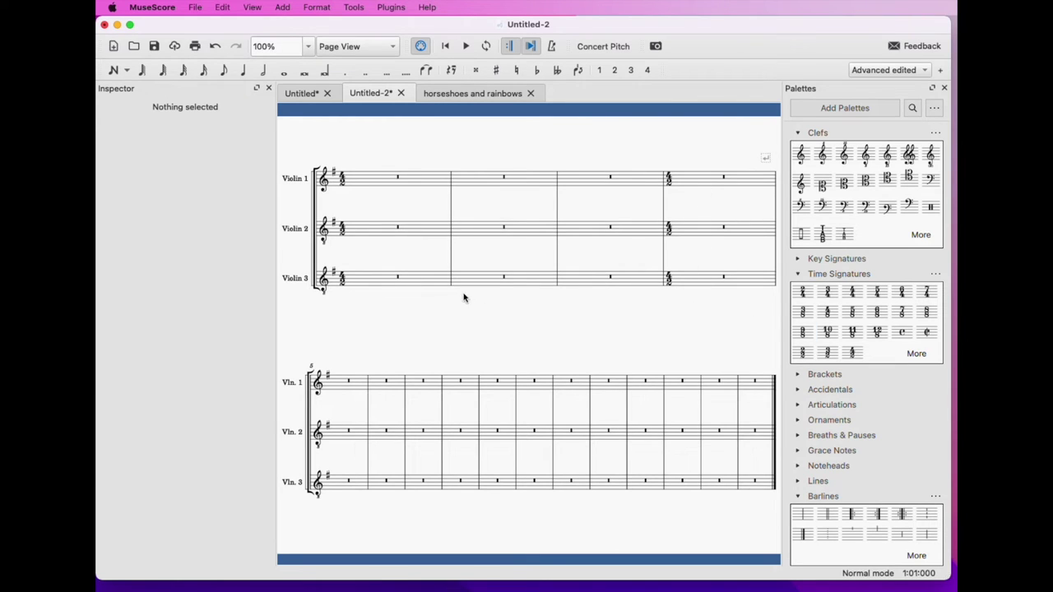
- Drag the custom time signature from Time Signatures > More onto Violin 3's measure 1
click(342, 278)
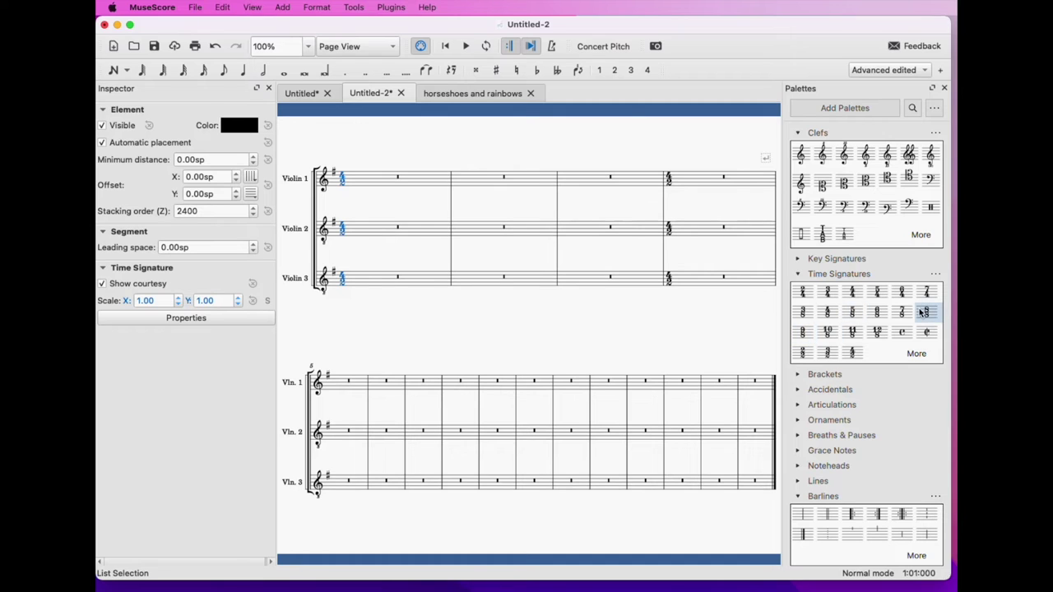
click(915, 354)
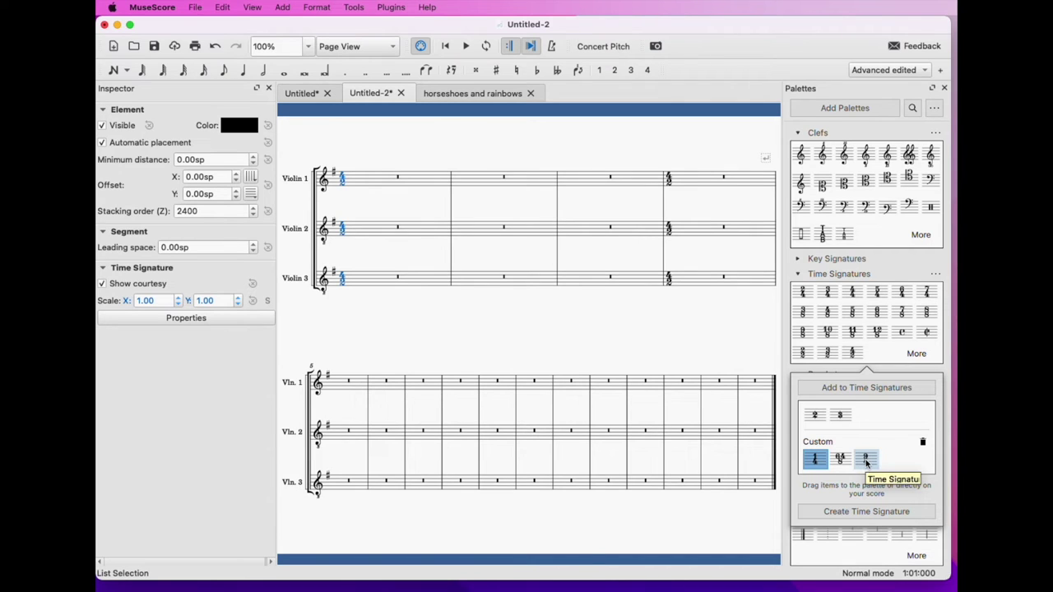
mouse_move(866, 462)
mouse_down()
mouse_move(769, 446)
mouse_move(396, 258)
mouse_move(379, 281)
mouse_up()
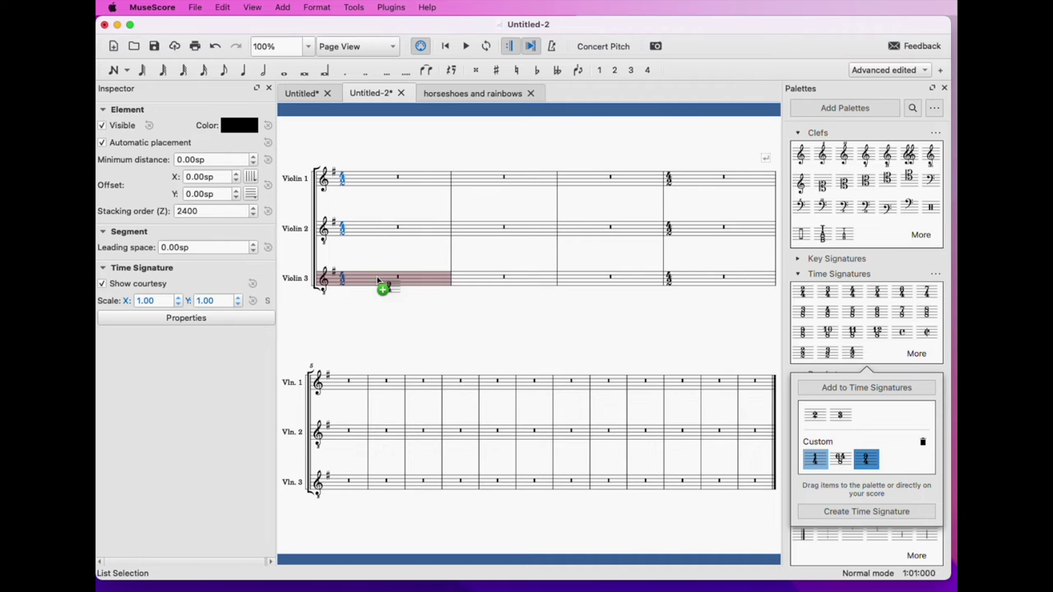
drag(379, 282, 374, 281)
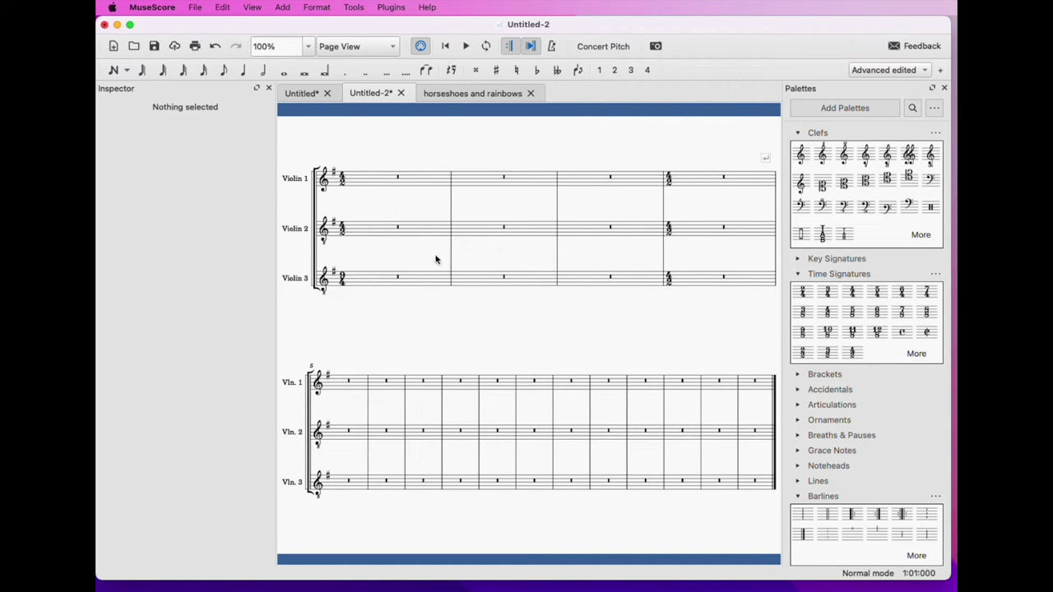
click(474, 95)
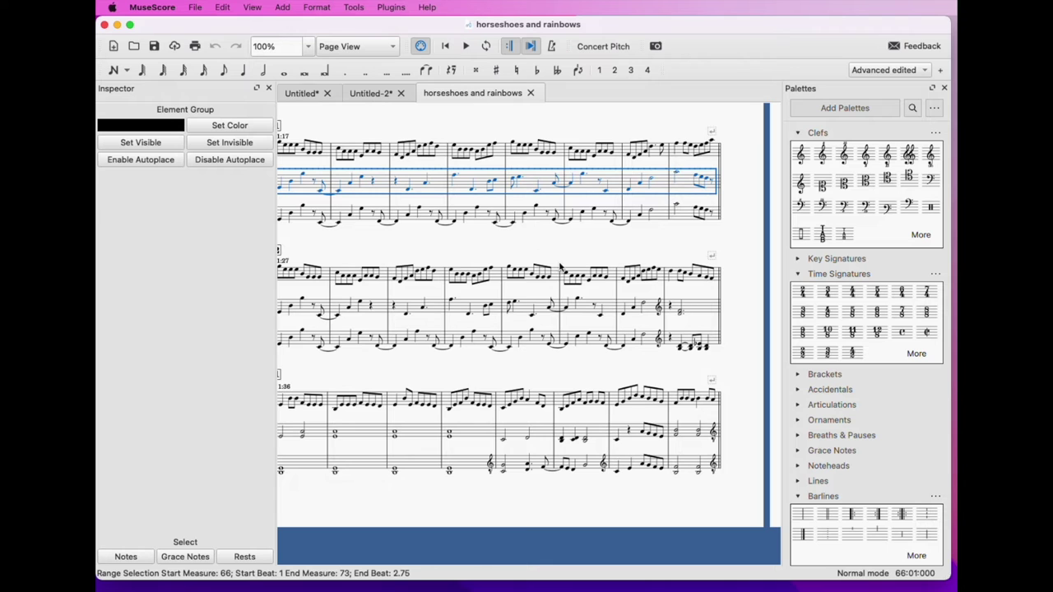
- Paste the horseshoes and rainbows top staff's measures 98–105 into Violin 1 of Untitled-2
scroll(562, 268, left, 2)
scroll(486, 224, right, 10)
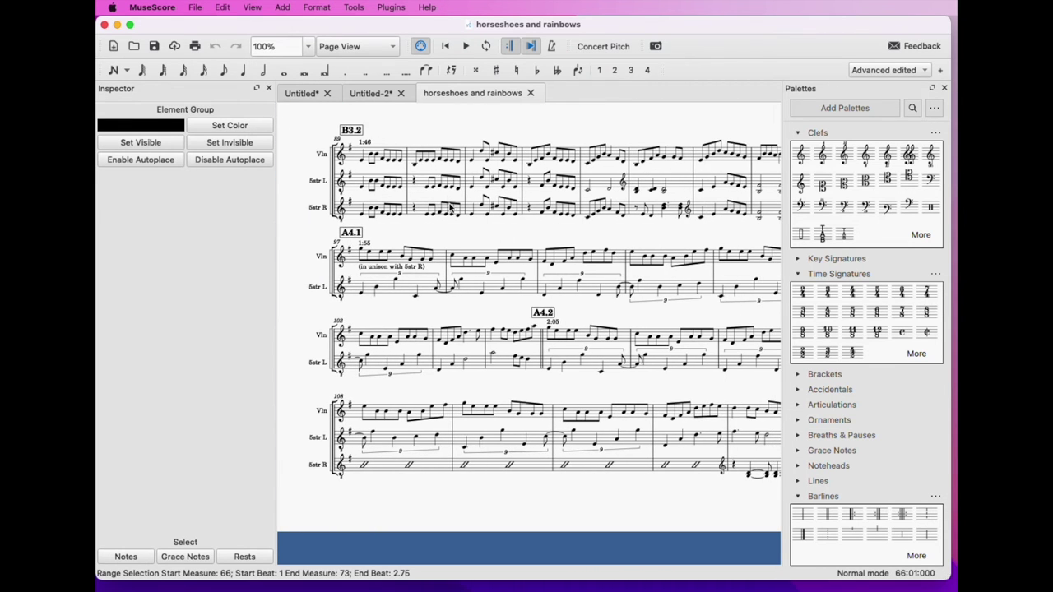
scroll(450, 205, right, 4)
click(294, 252)
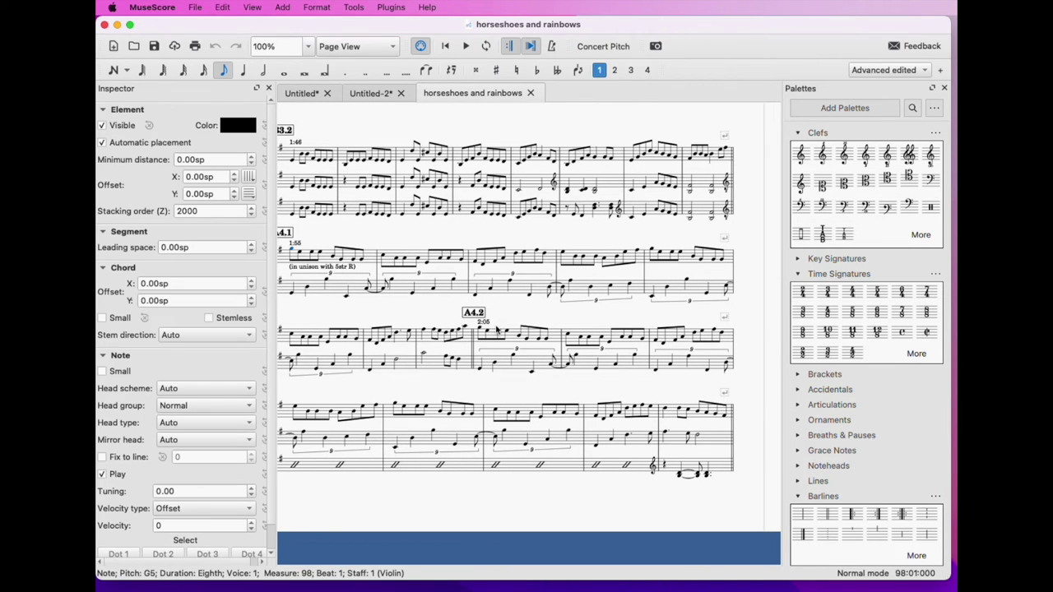
shift+click(466, 326)
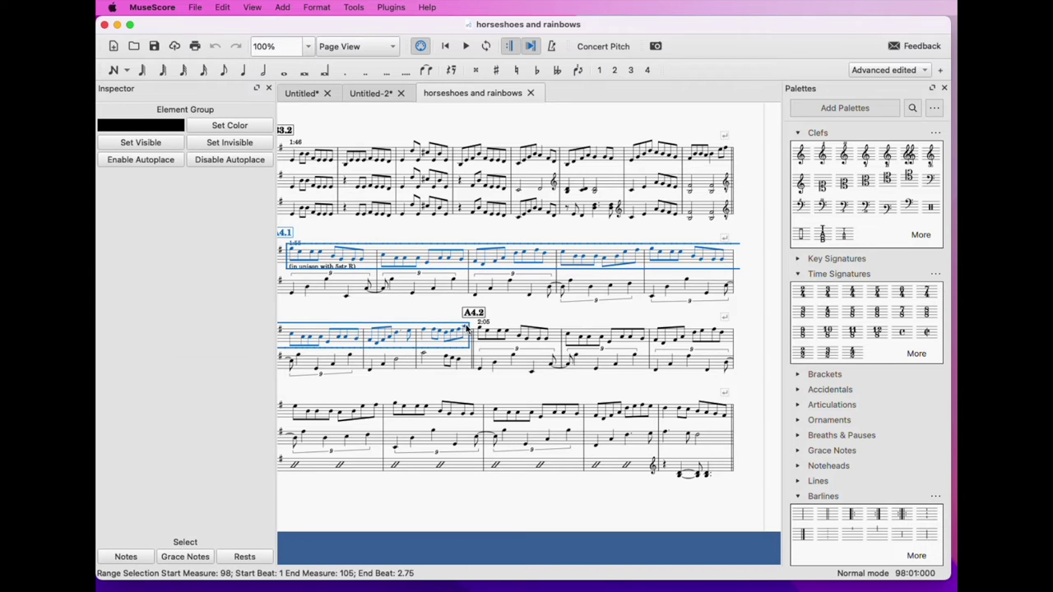
click(377, 94)
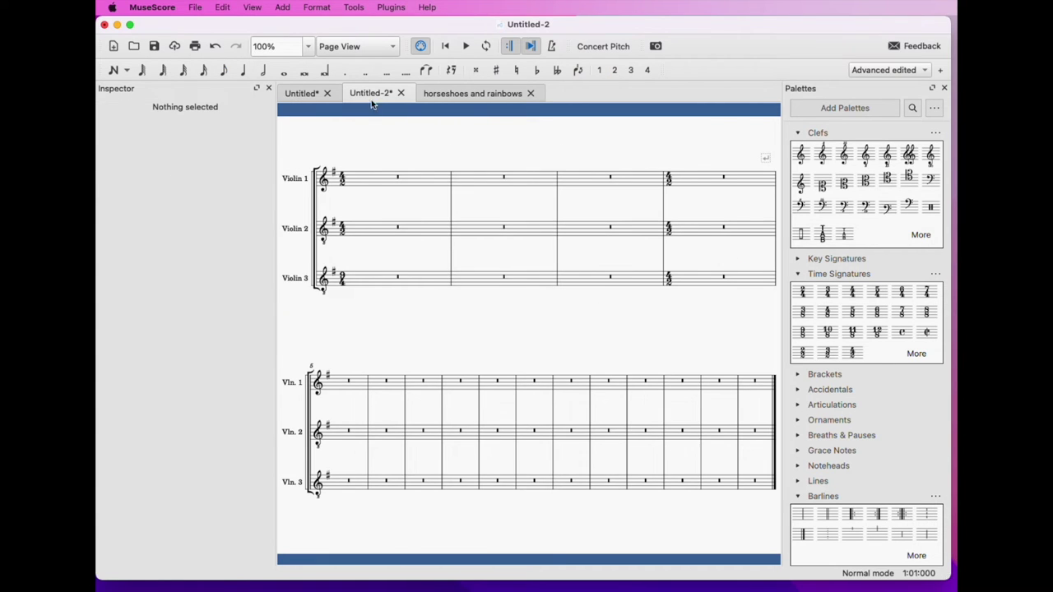
click(365, 181)
key(super+v)
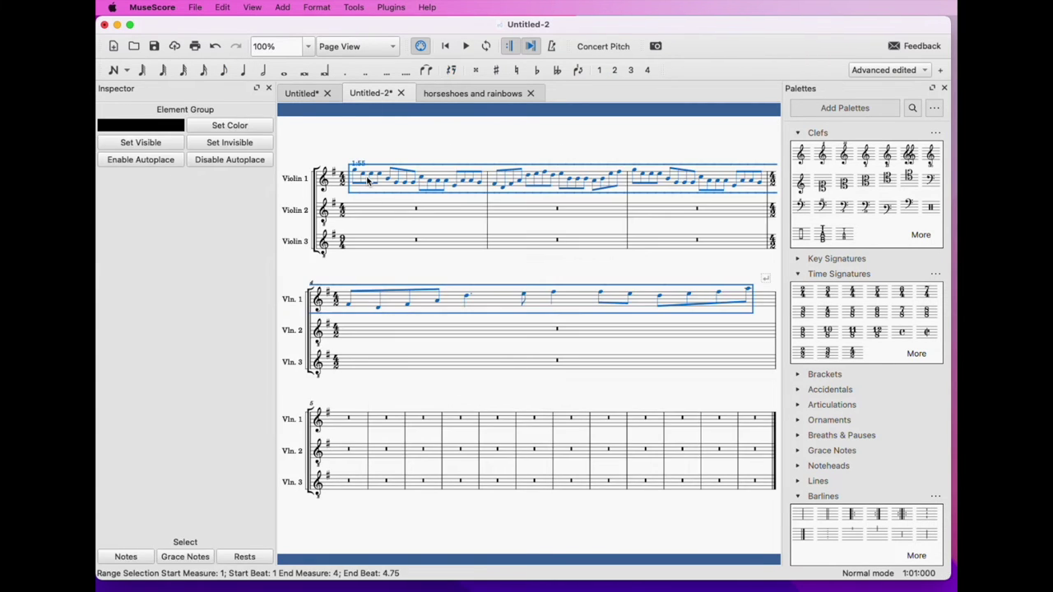
- Copy the lower staff's measures 98–105 and paste them into Violin 2 from measure 1
click(457, 93)
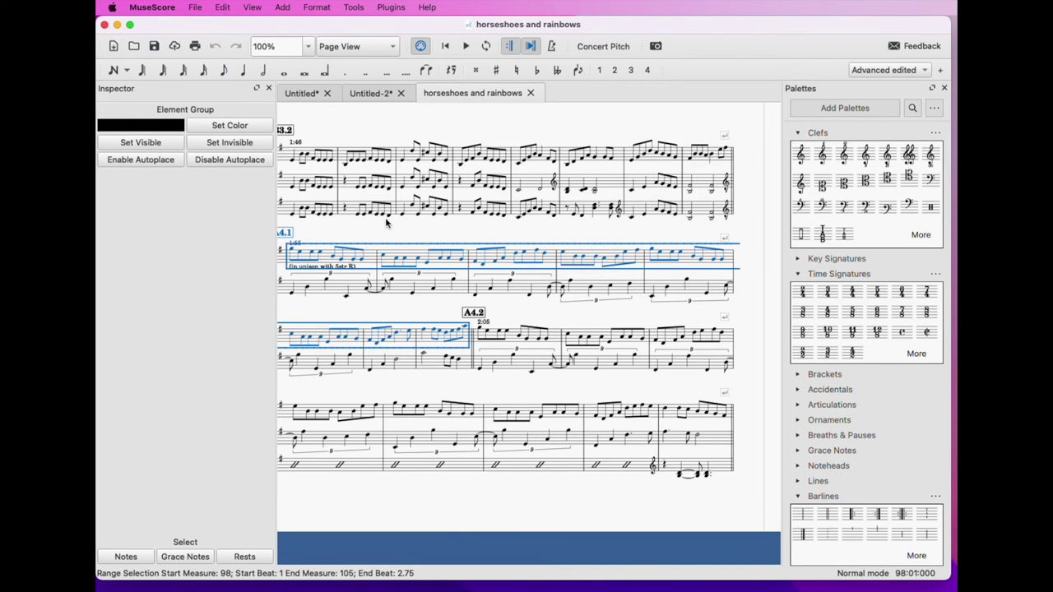
click(319, 294)
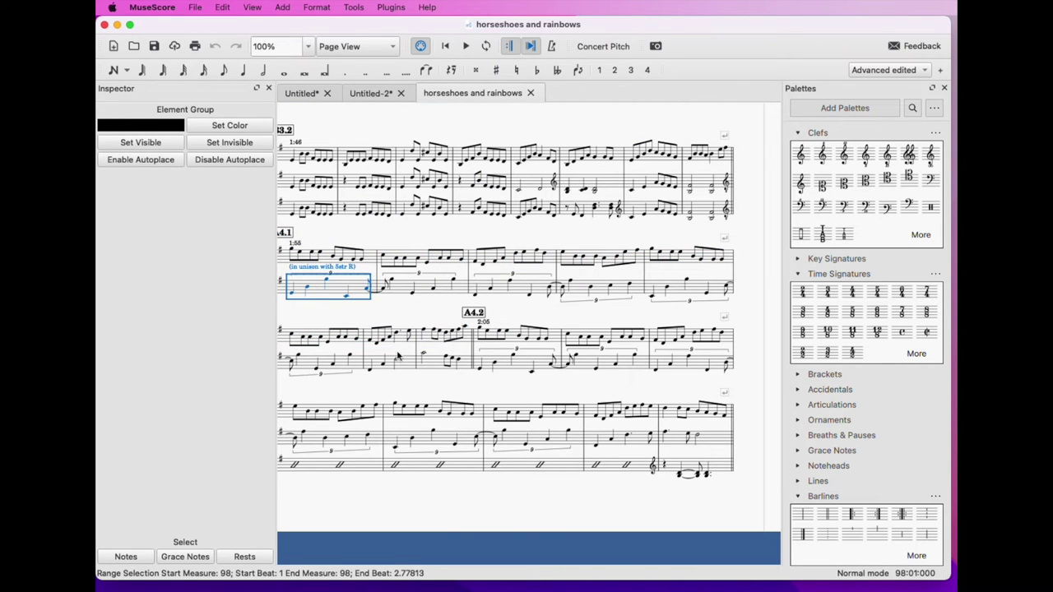
shift+click(435, 370)
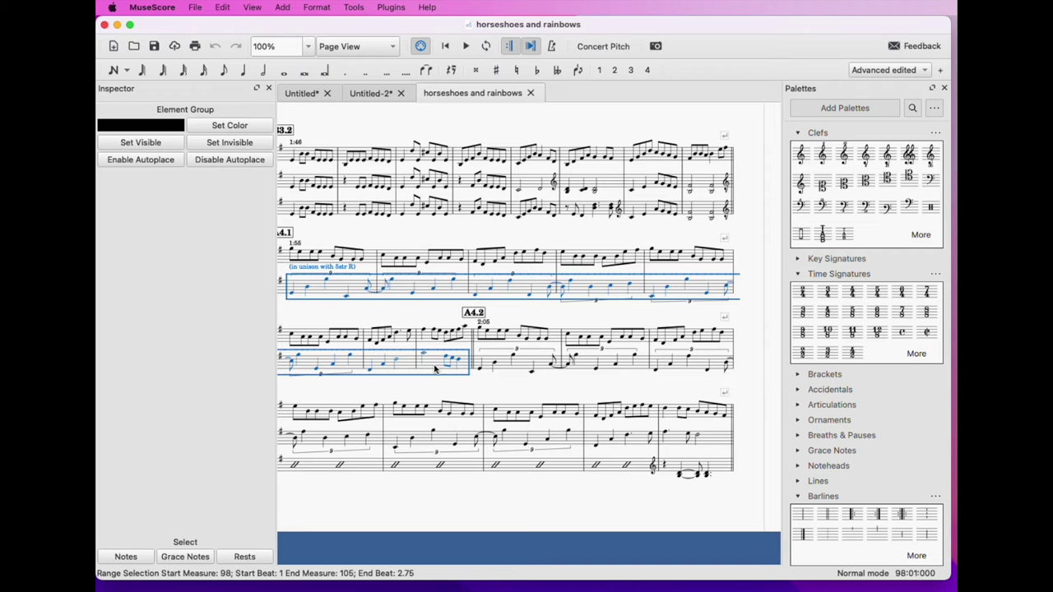
key(super+c)
click(372, 92)
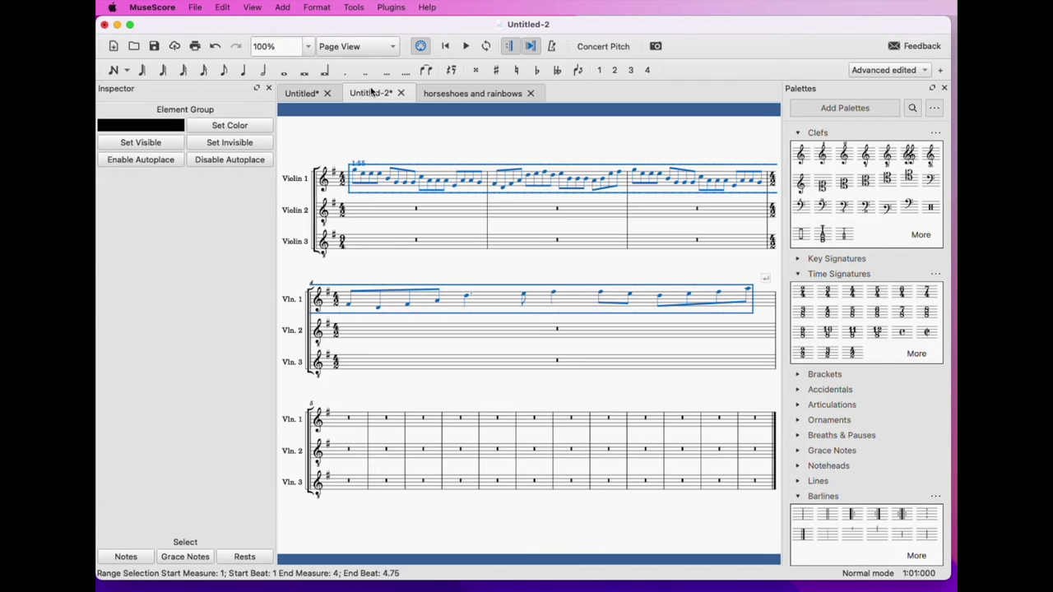
click(374, 226)
key(super+v)
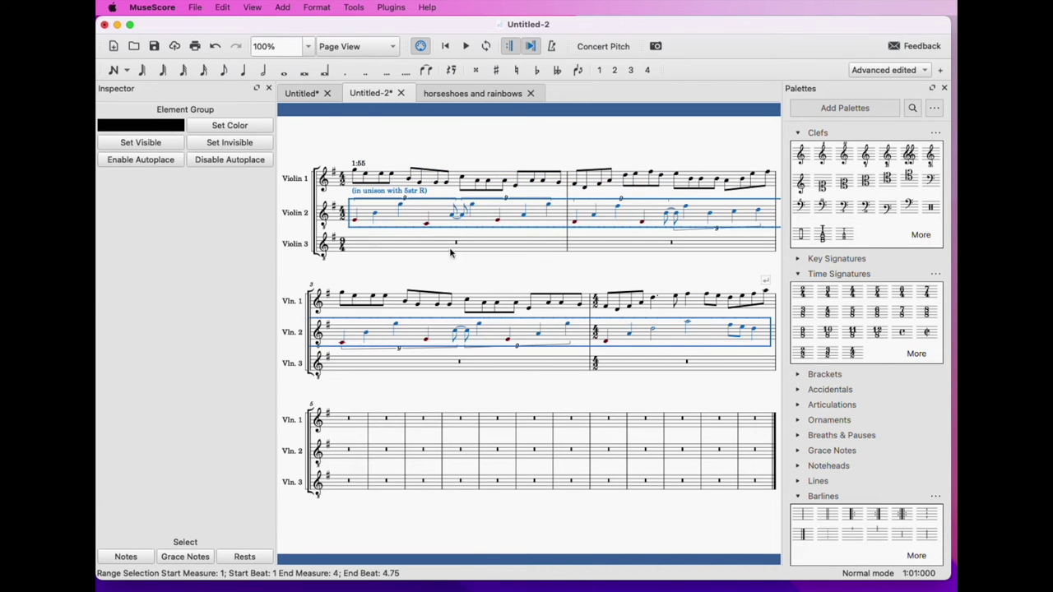
- Copy Violin 2's measure 4 and select Violin 3's measure 4
click(677, 385)
click(667, 342)
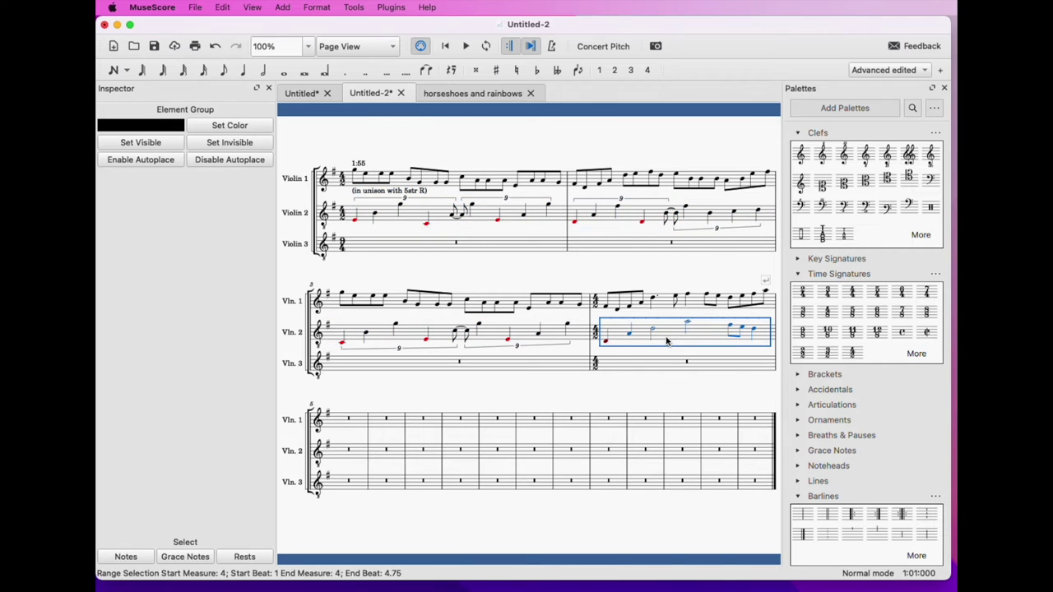
key(super+c)
click(651, 368)
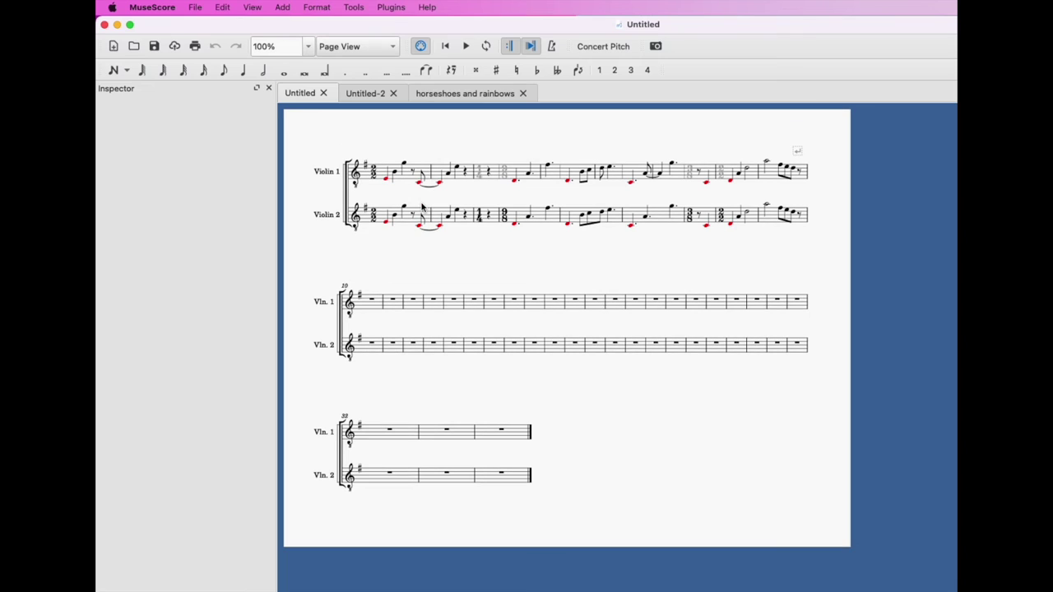
- Switch between the Untitled-2 and horseshoes and rainbows tabs, ending back on Untitled-2
click(372, 95)
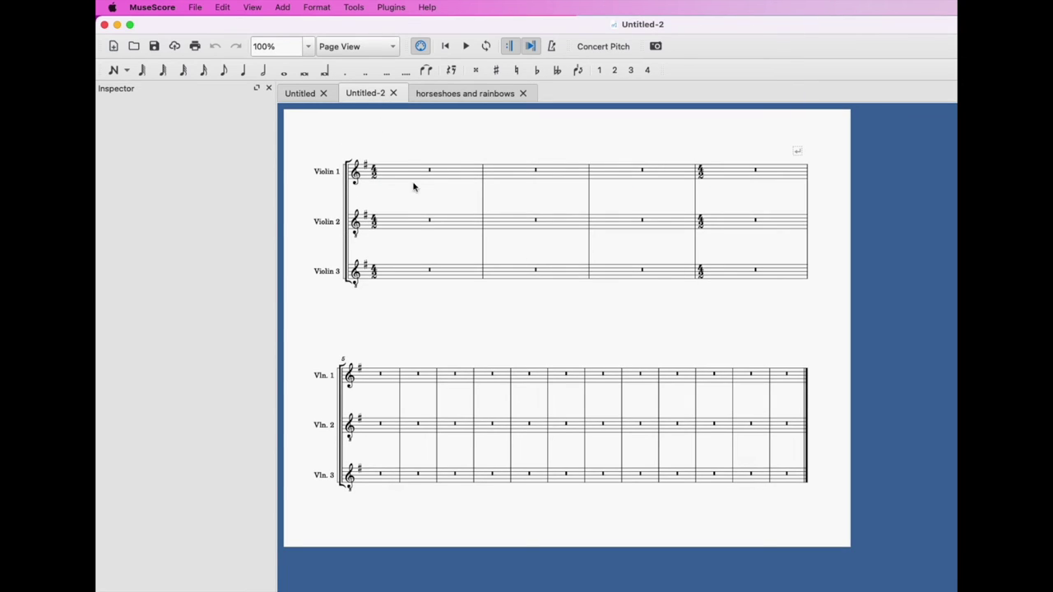
click(432, 97)
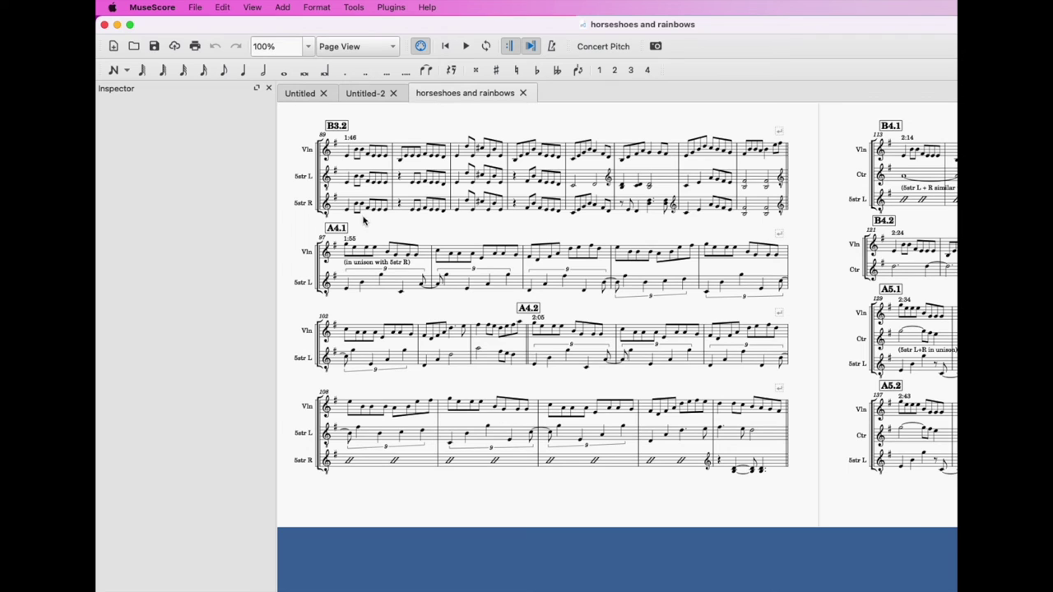
click(357, 97)
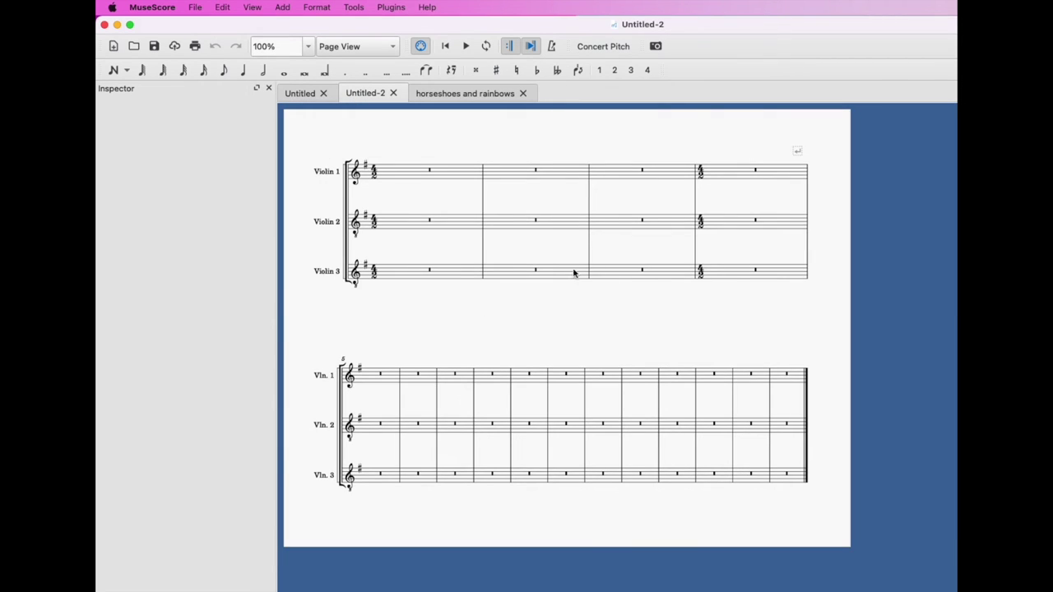
click(376, 272)
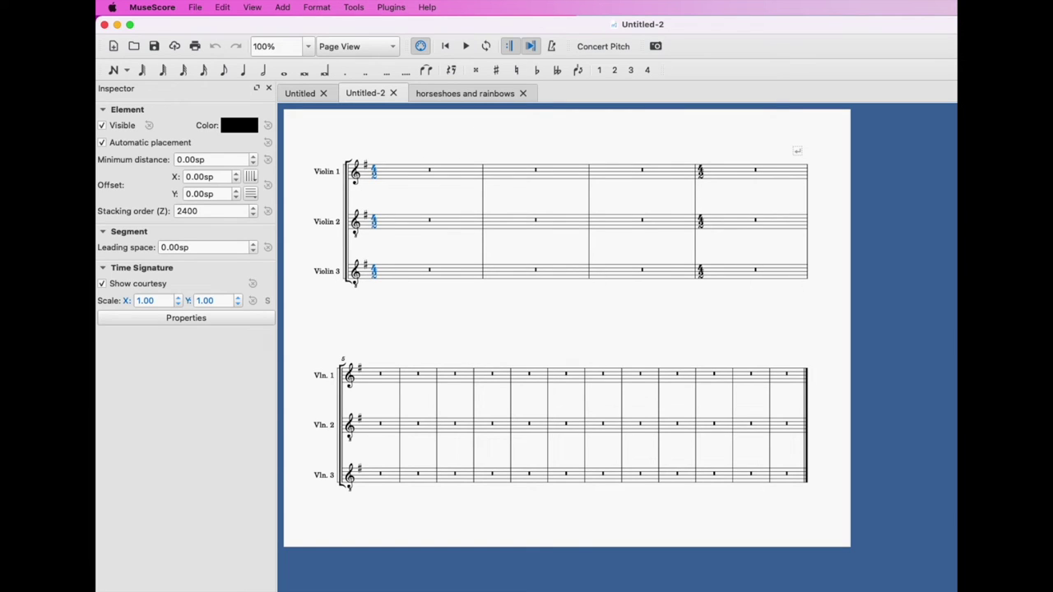
- Show the palettes with F9 and drag the custom time signature from More onto Violin 3 measure 1
key(F9)
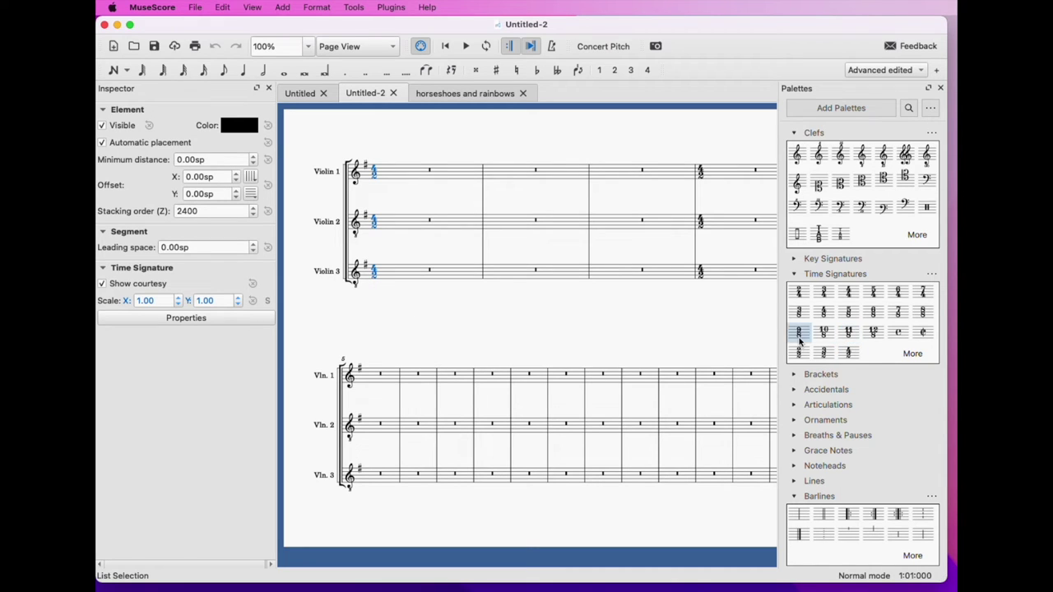
click(902, 357)
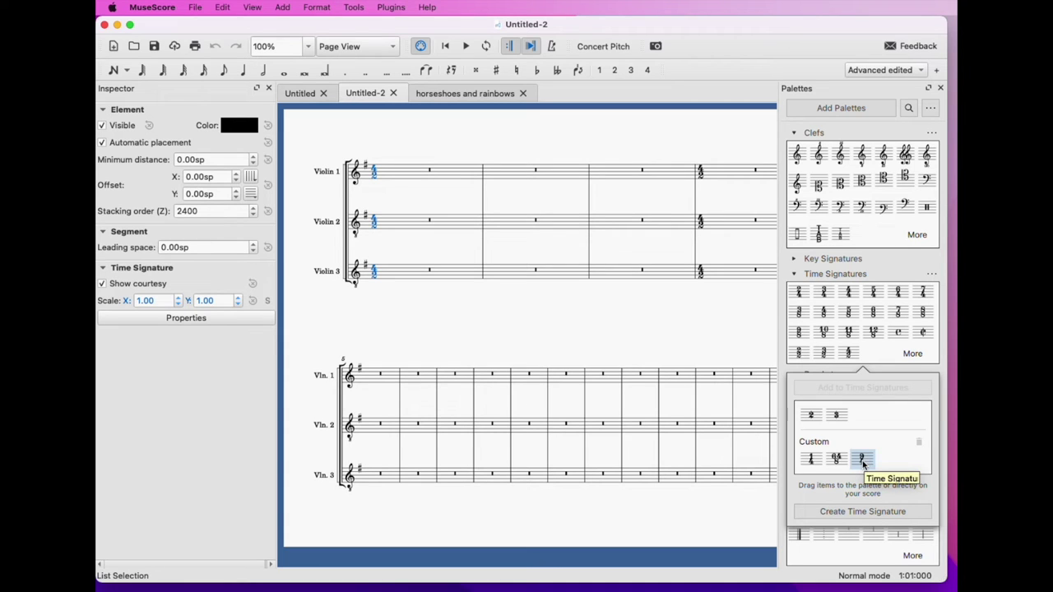
mouse_move(862, 463)
mouse_down()
mouse_move(442, 292)
mouse_move(421, 271)
mouse_up()
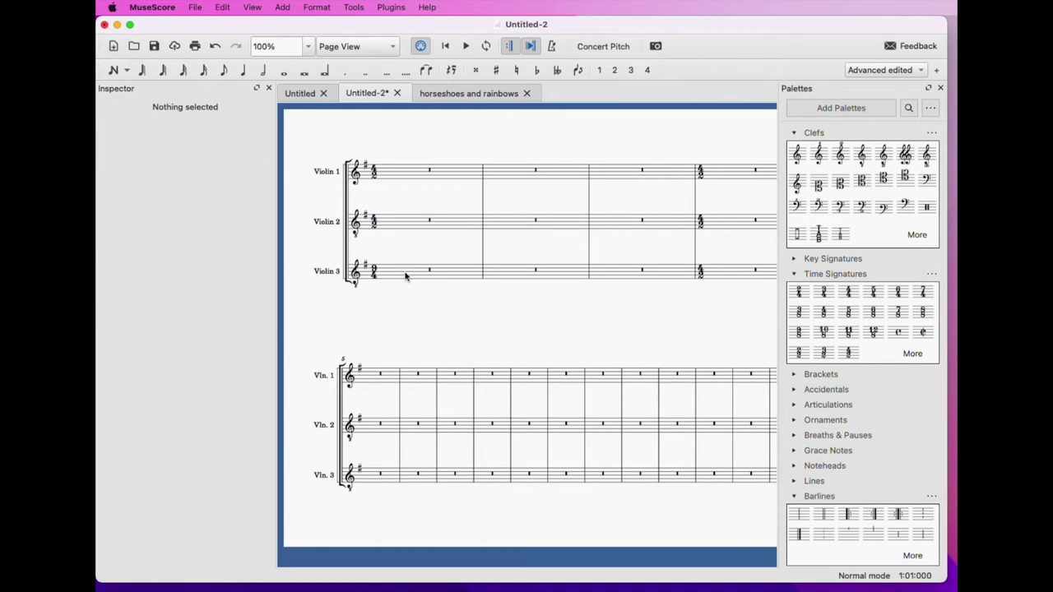
- Paste the Violin passage of measures 98–105 from horseshoes and rainbows into Violin 1, measure 1
click(451, 92)
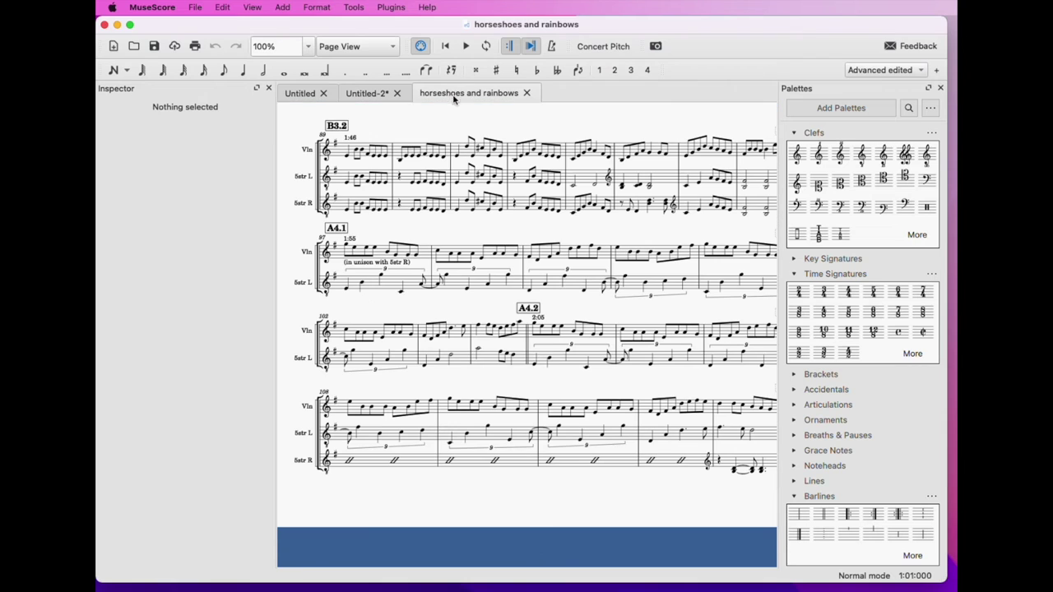
click(347, 247)
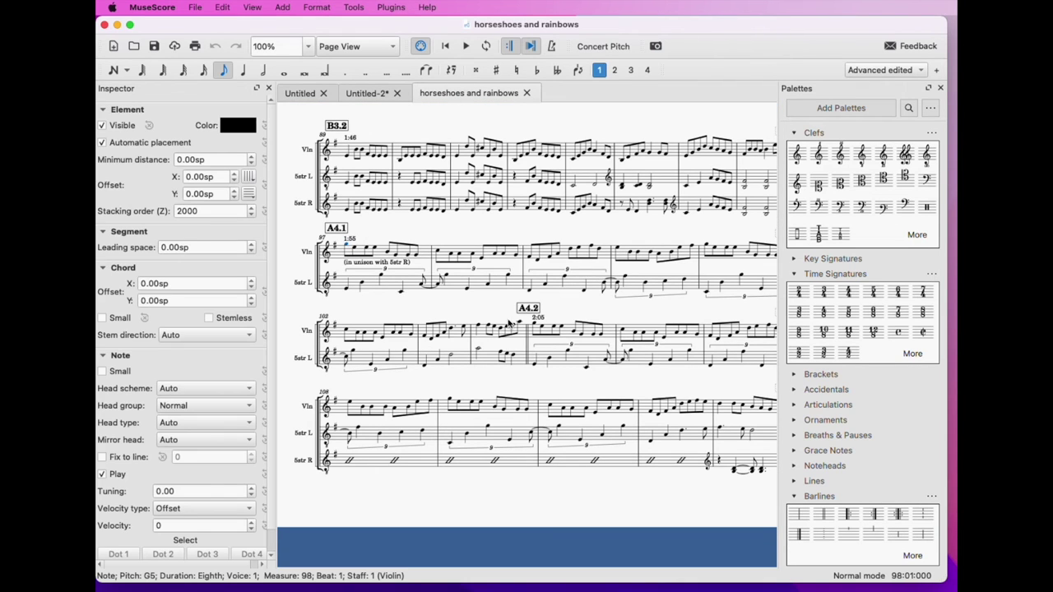
shift+click(520, 327)
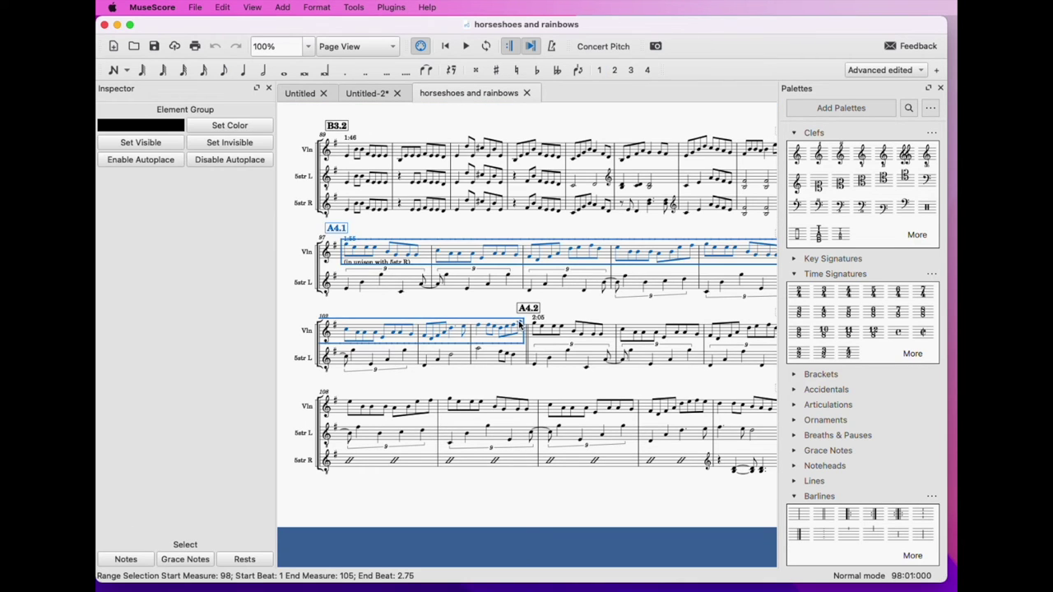
click(370, 93)
click(400, 173)
key(super+v)
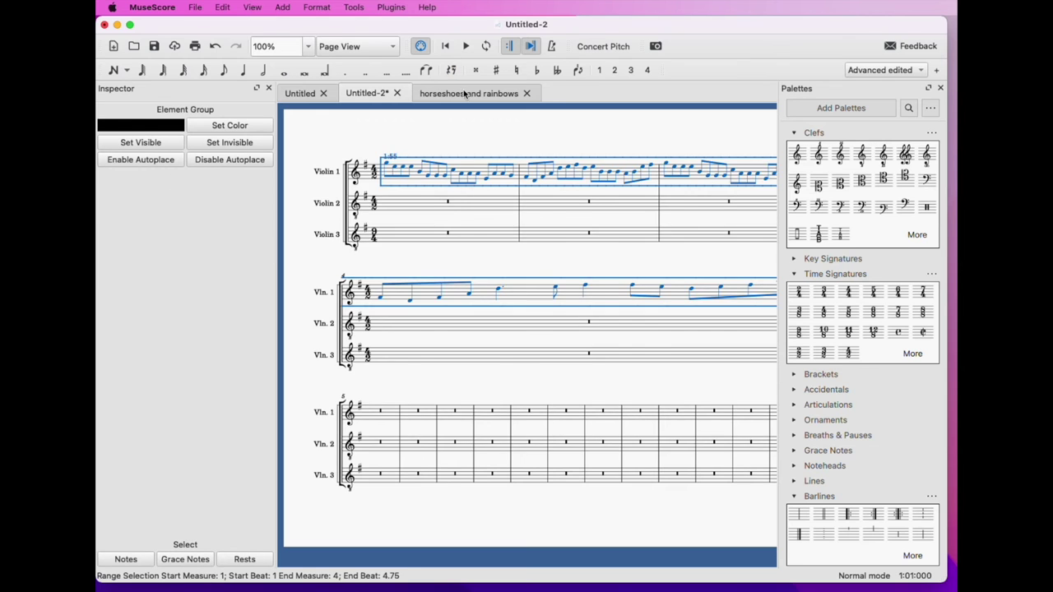
- Copy 5str L measures 98–105 from horseshoes and rainbows into Violin 2, measure 1
click(465, 94)
click(347, 292)
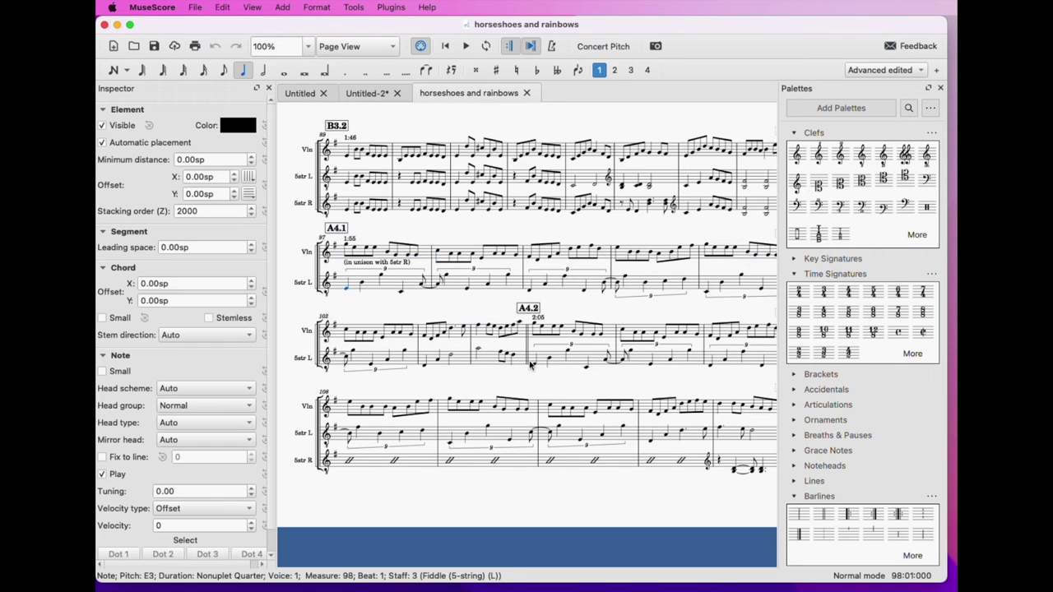
shift+click(516, 356)
key(super+c)
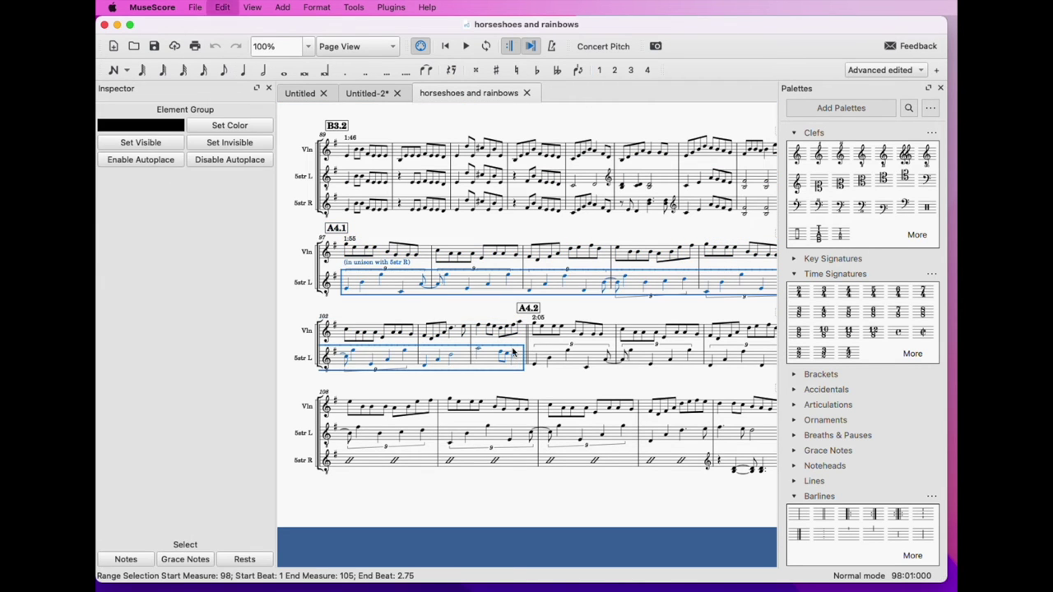
click(373, 94)
click(404, 198)
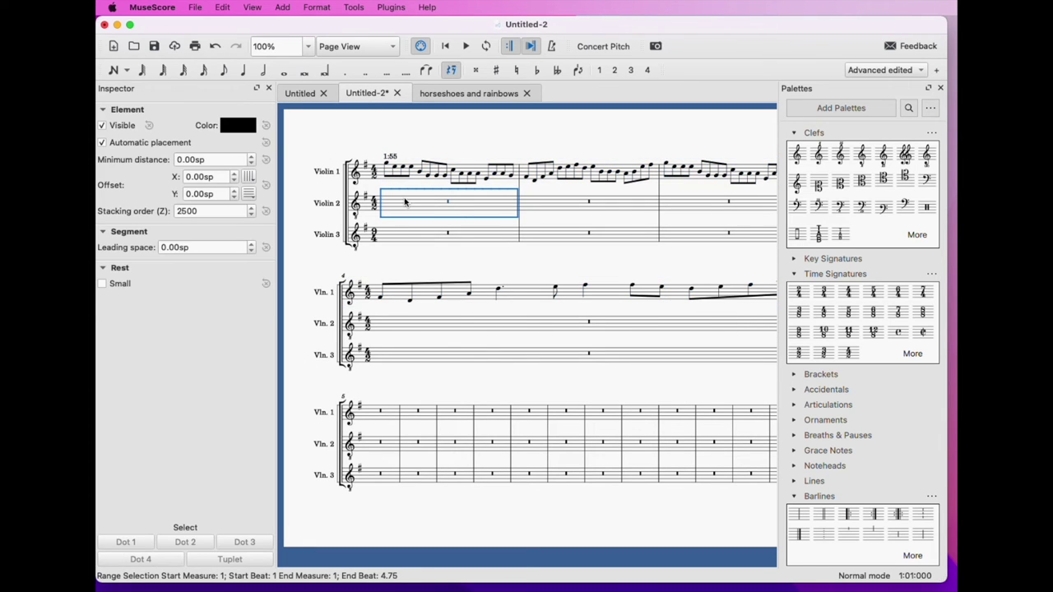
key(super+v)
scroll(493, 255, right, 3)
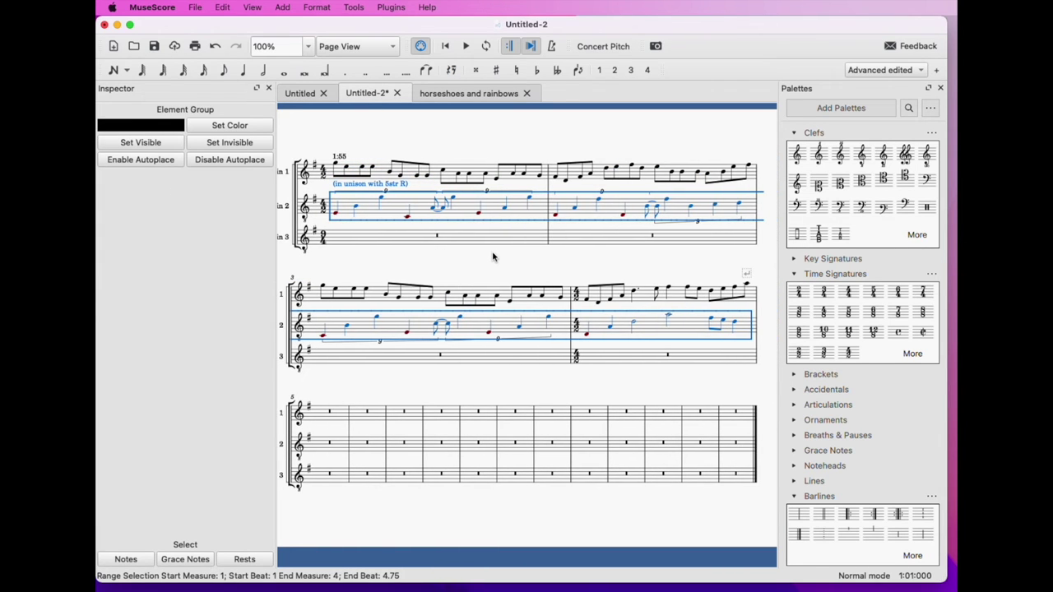
click(366, 236)
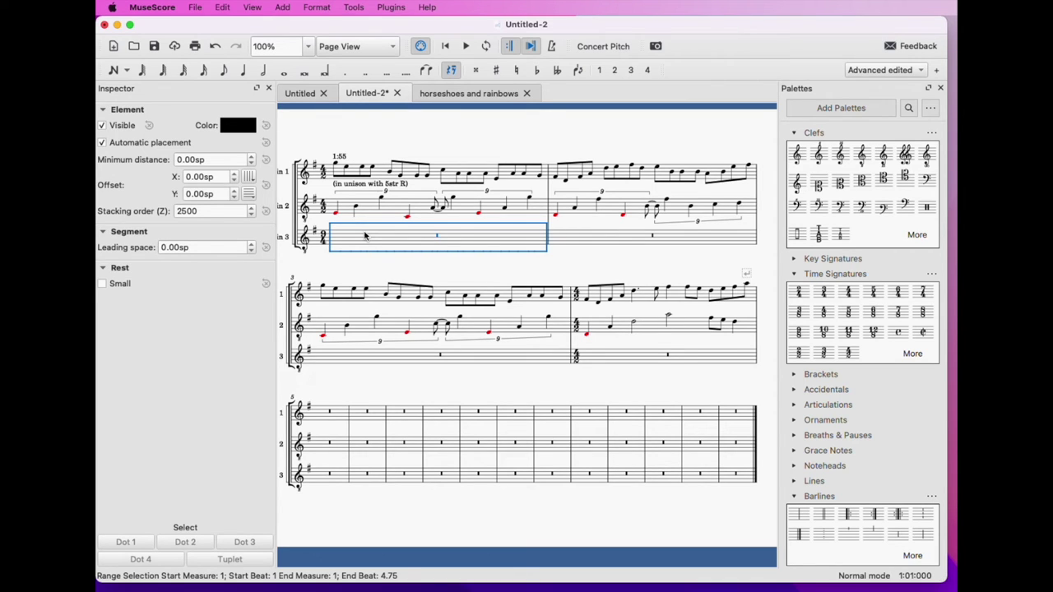
- Begin note input in Violin 3, enter two E quarter notes, then undo them
key(n)
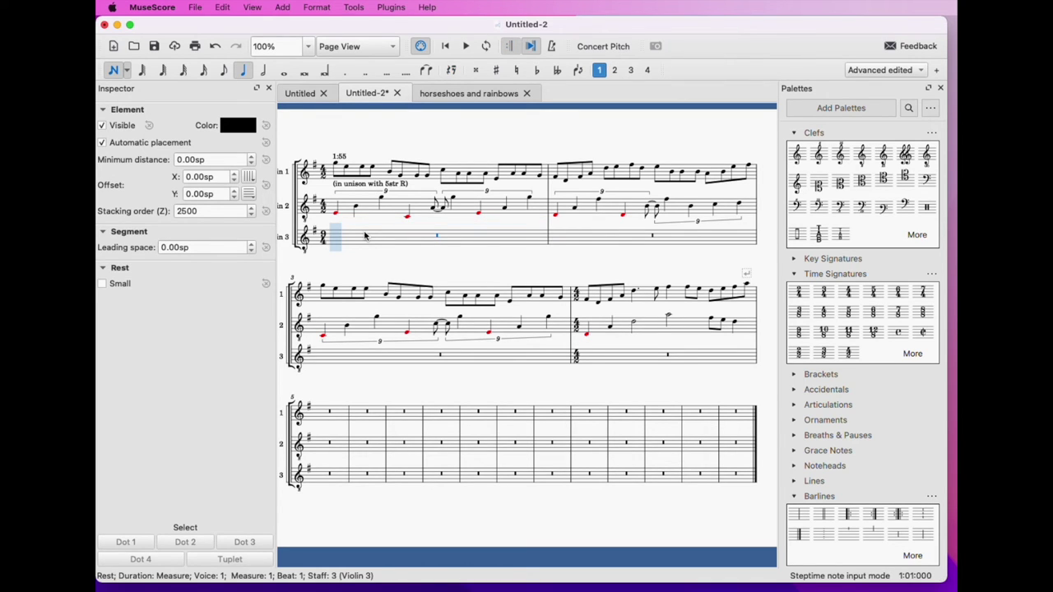
key(e)
key(e)
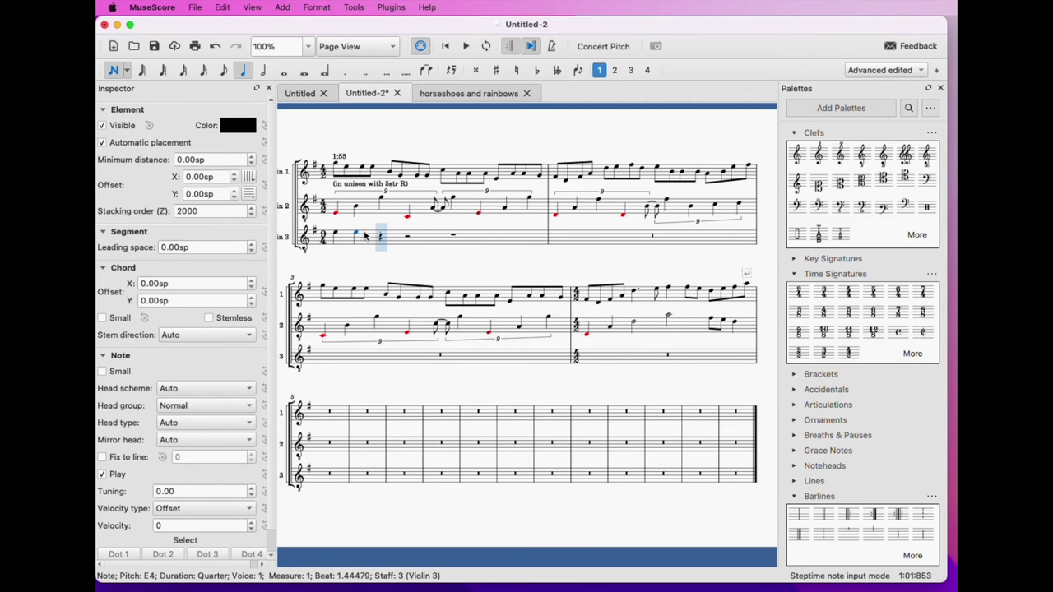
key(e)
key(e)
key(e)
key(e)
key(e)
key(e)
key(e)
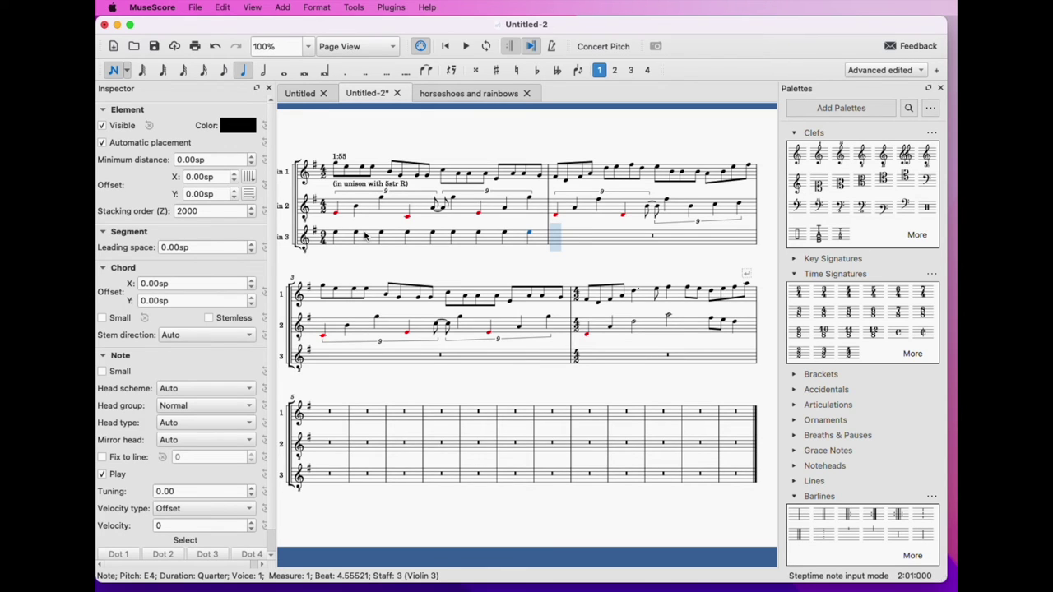
key(super+z)
key(super+z)
key(super+z)
key(super+z)
key(super+z)
key(super+z)
key(super+z)
key(super+z)
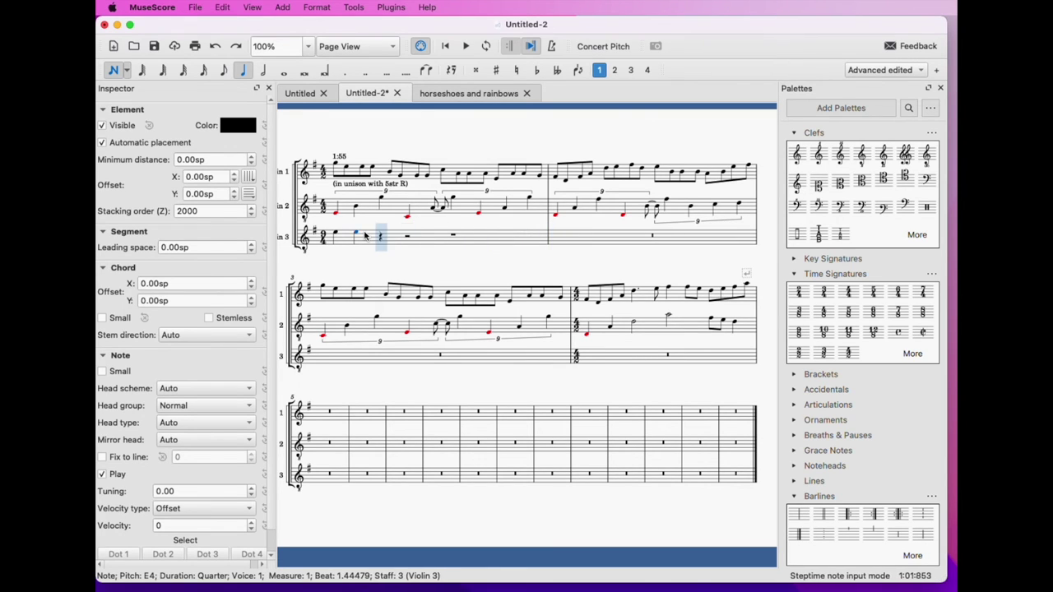
key(super+z)
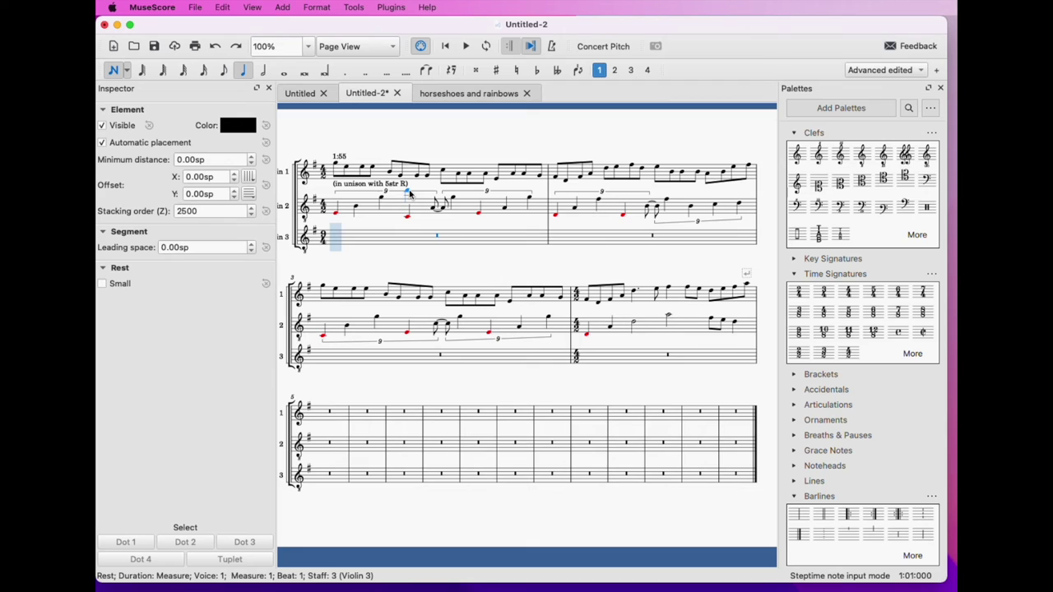
- Fill Violin 3 measure 1 with quarter notes E, B, G, A, G, F, A, G
key(e)
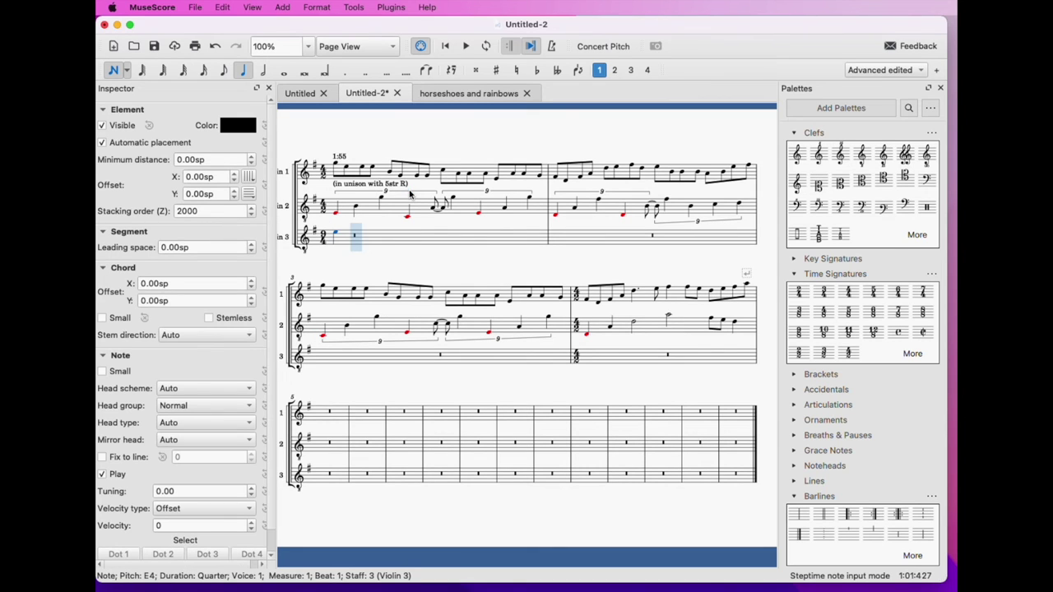
key(b)
key(g)
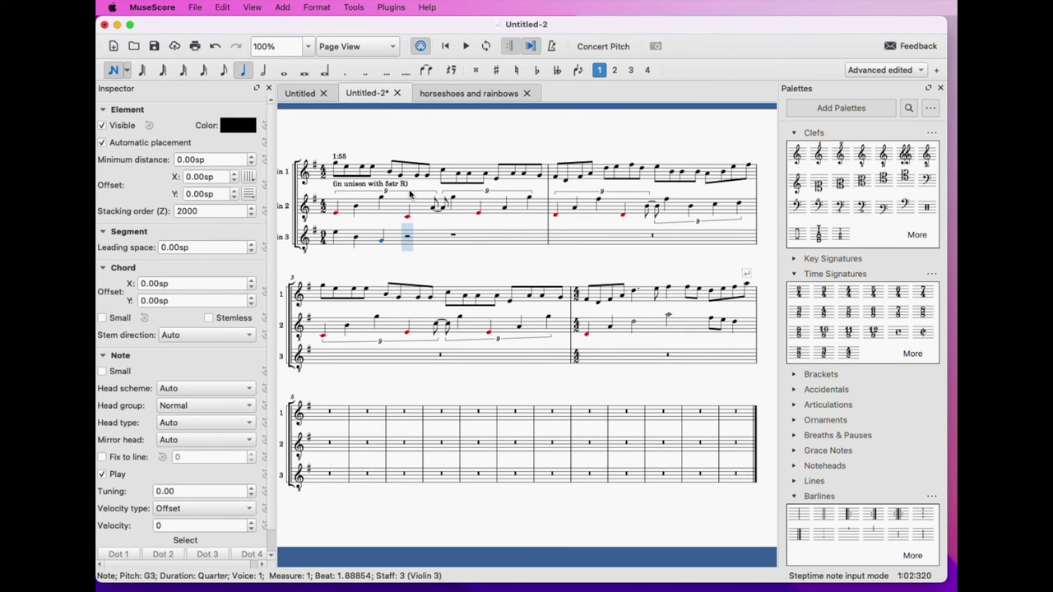
key(a)
key(g)
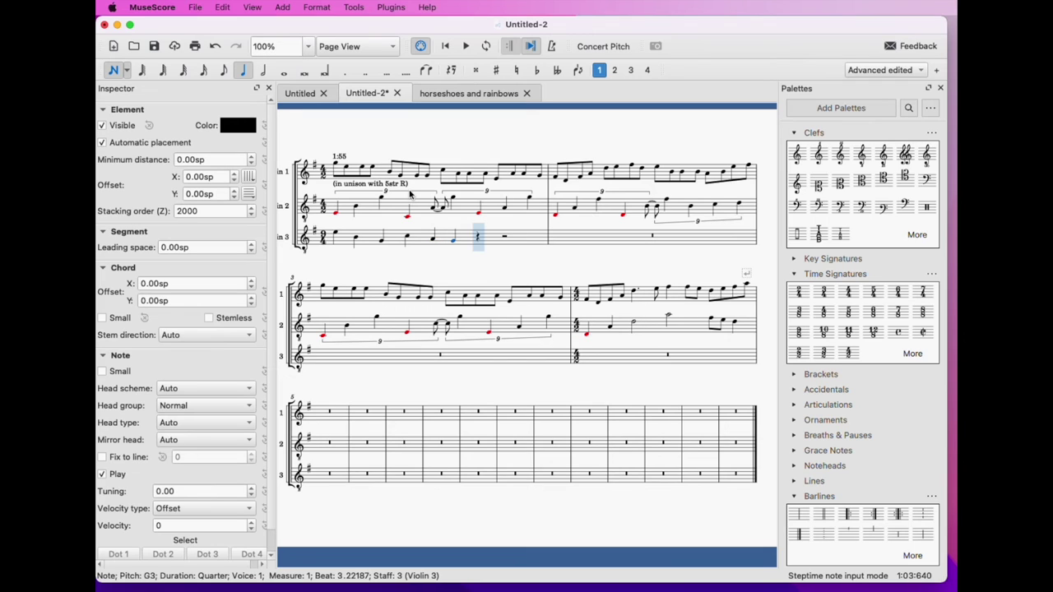
key(f)
key(a)
key(g)
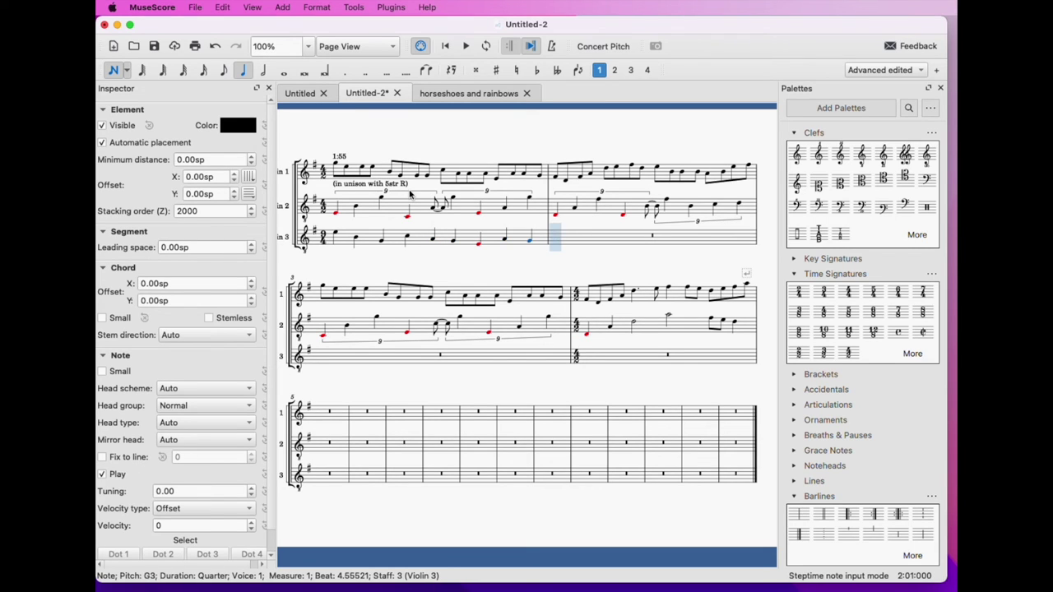
- Fill Violin 3 measure 2 with quarter notes D, A, F, D, B, F, B, D, B
key(d)
key(a)
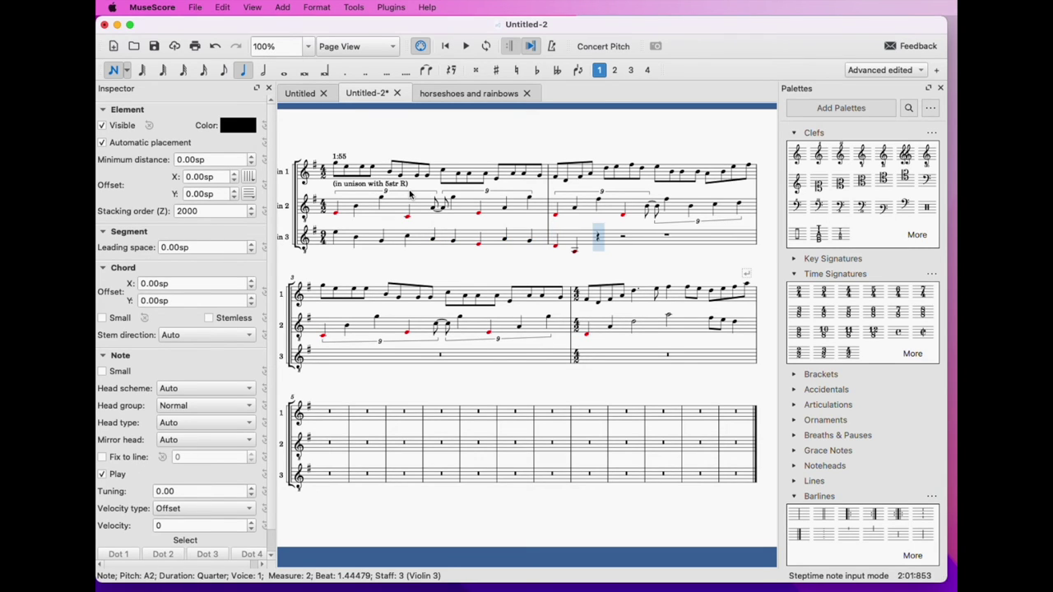
key(f)
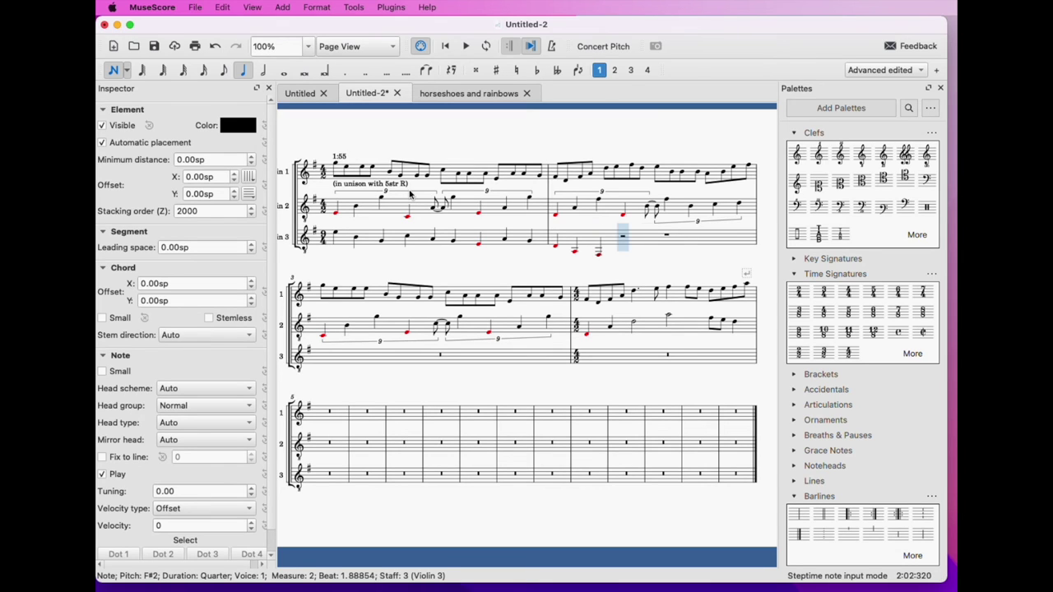
key(d)
key(b)
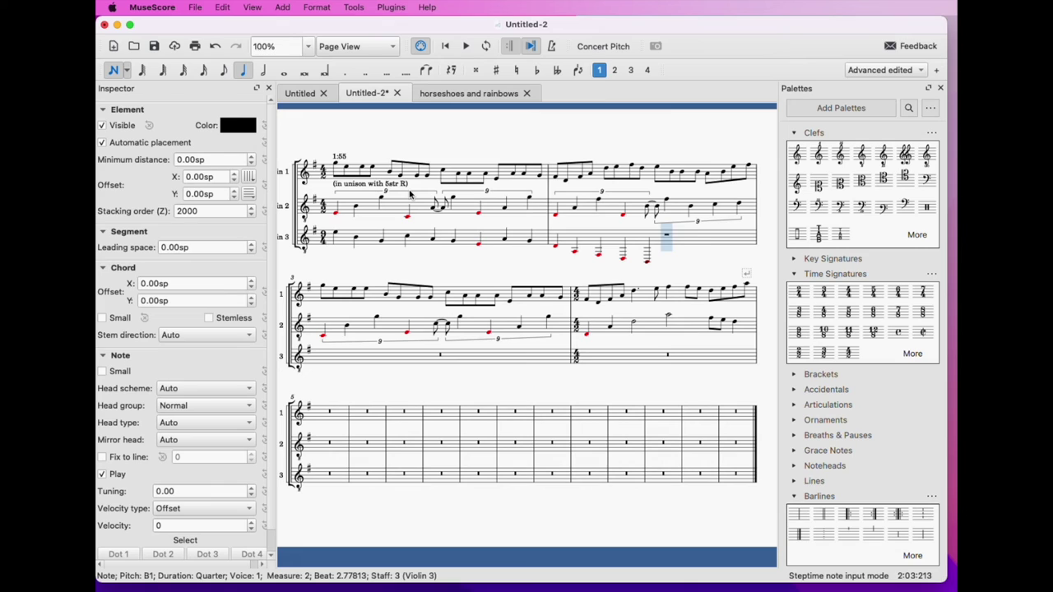
key(f)
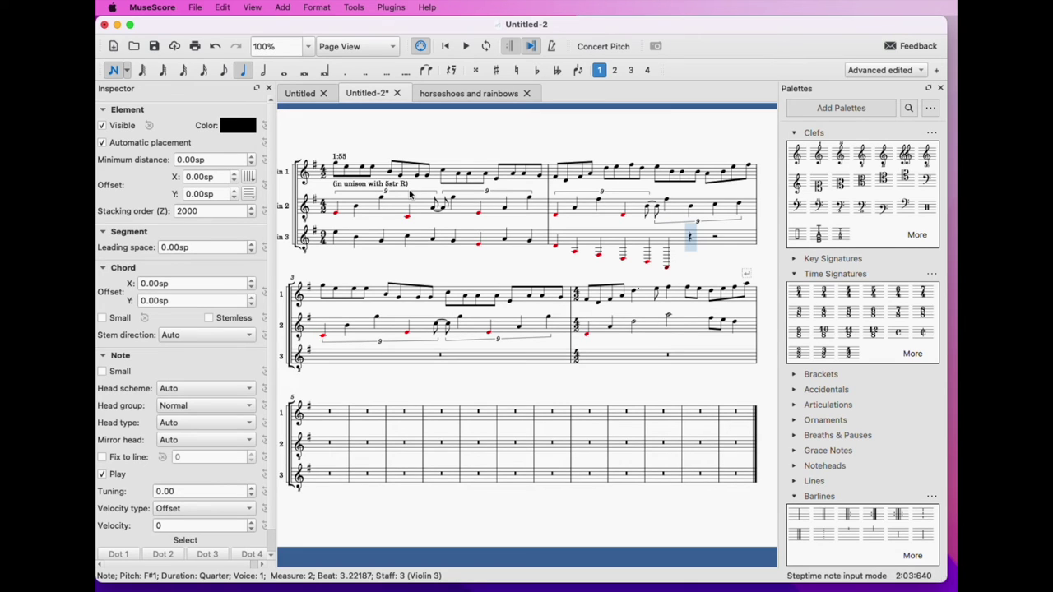
key(b)
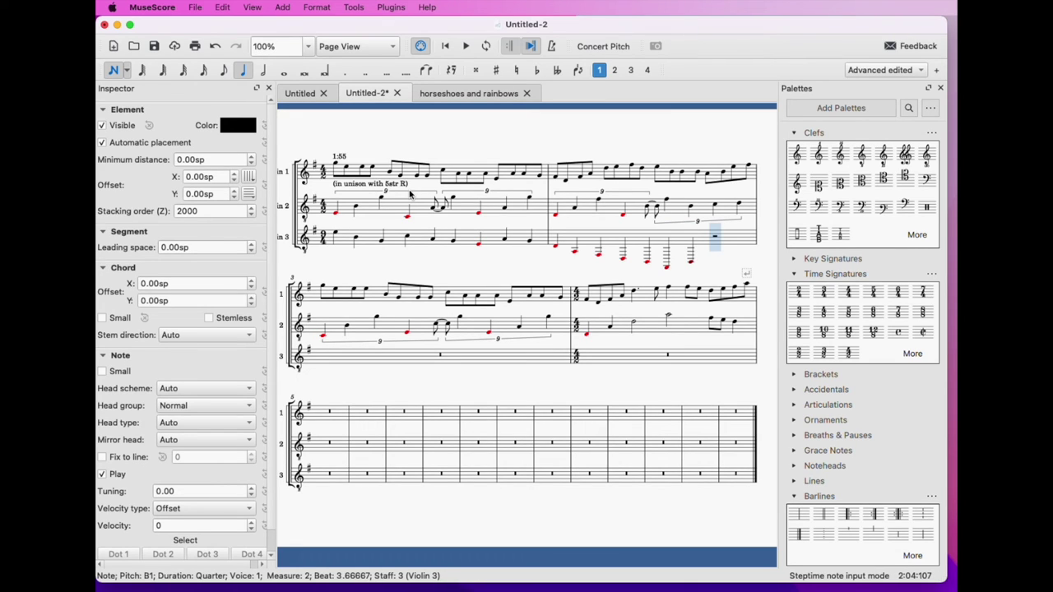
key(d)
key(b)
- Raise the first low notes of Violin 3 measure 2 up onto the staff
key(Left)
key(Left)
key(Left)
key(Left)
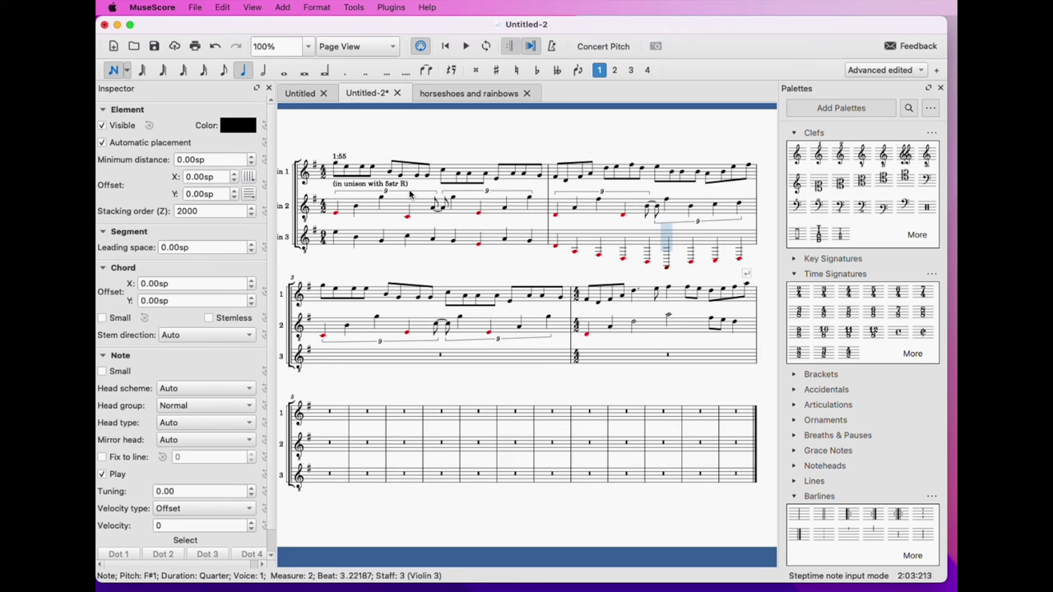
key(Left)
key(Left)
key(Left)
key(Left)
key(Left)
key(Left)
key(Left)
key(Left)
key(Left)
key(Left)
key(Left)
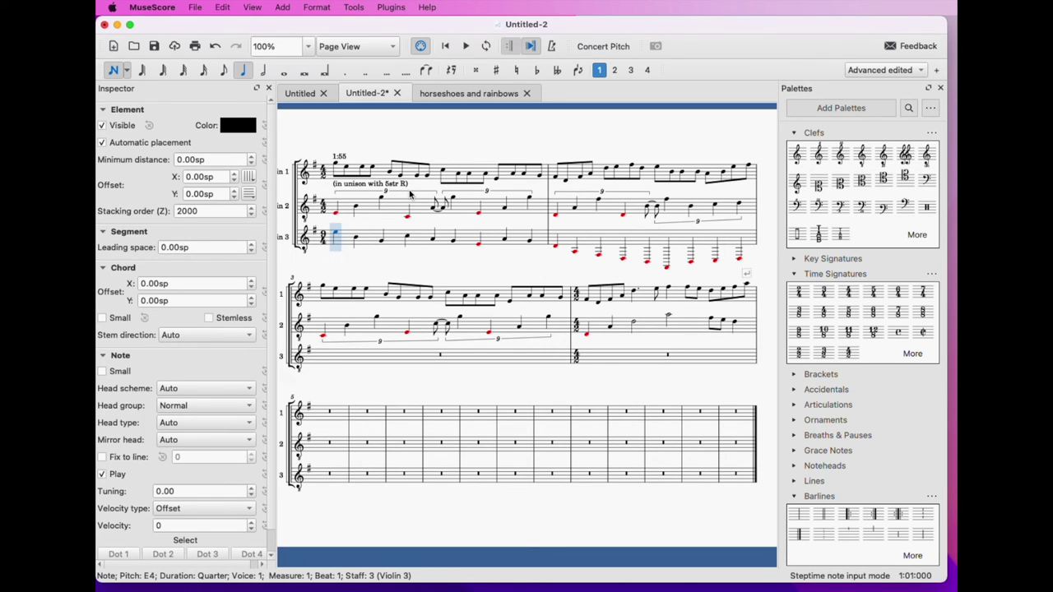
key(Right)
key(Right)
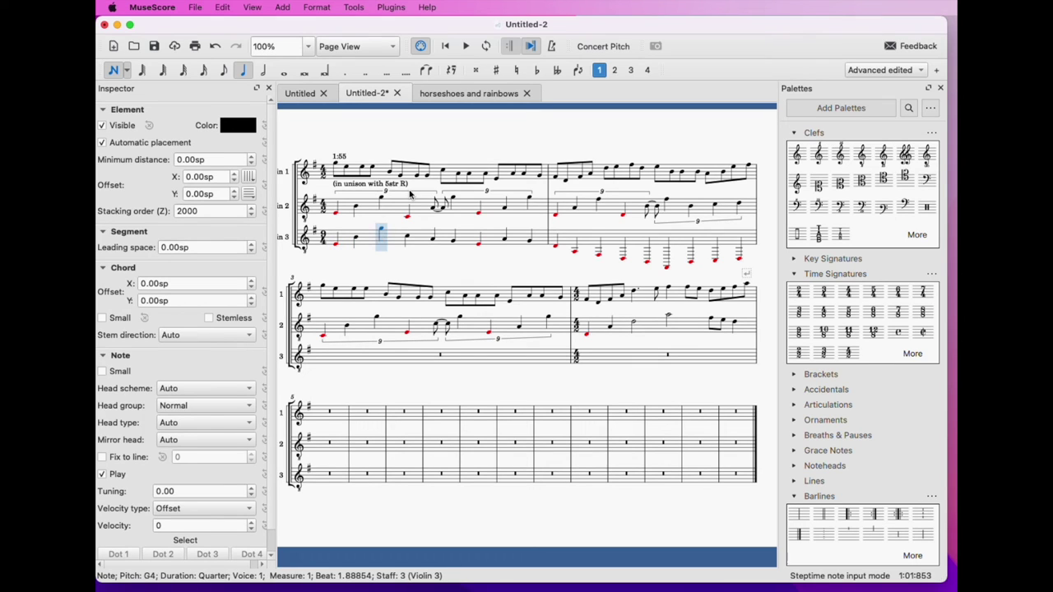
key(Right)
key(Right)
key(Right)
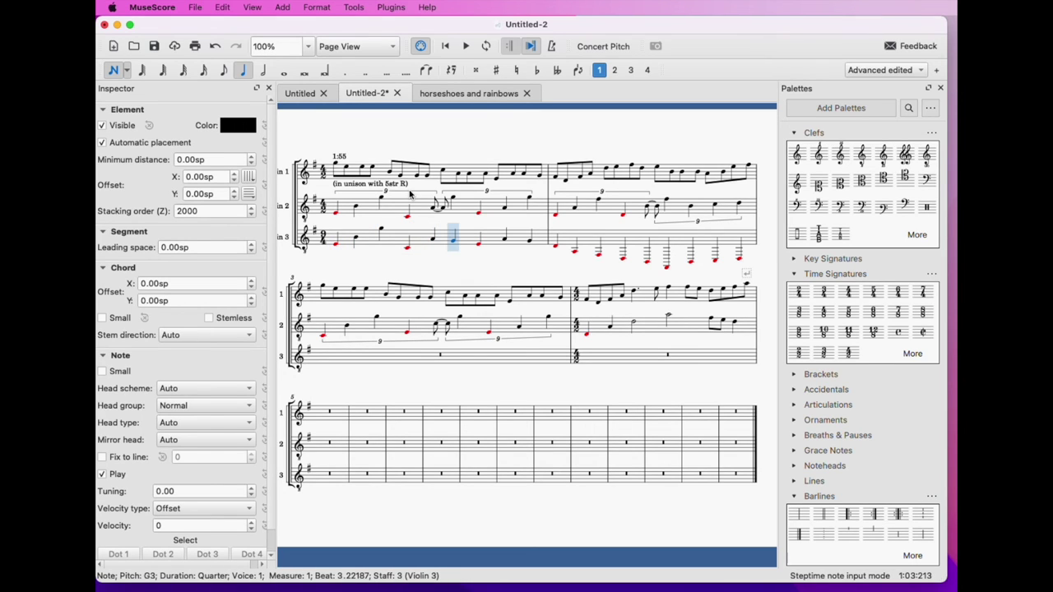
key(Right)
key(Right)
key(Right)
key(Right)
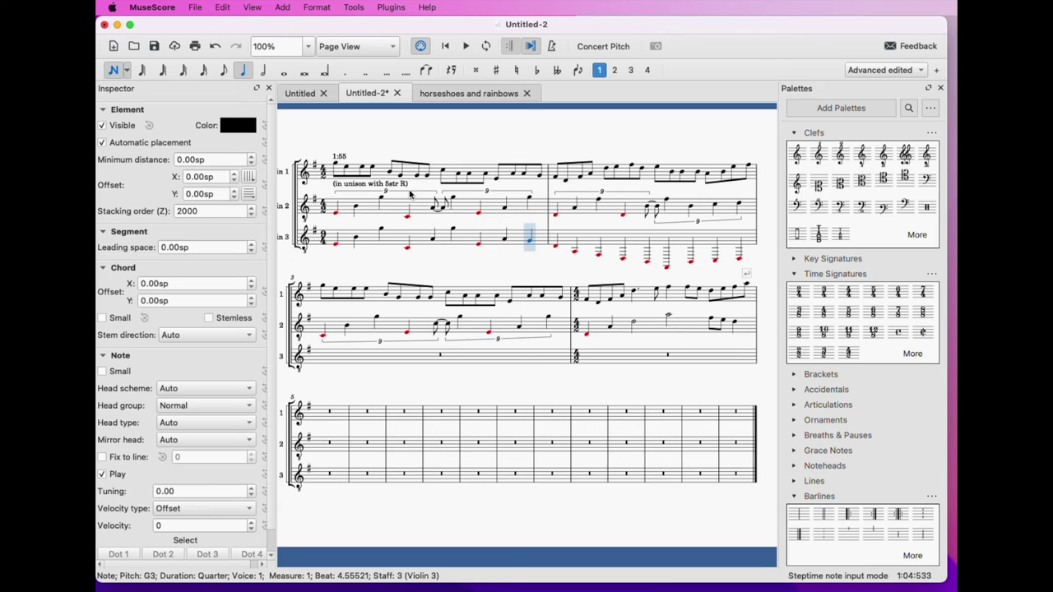
key(Right)
key(Right)
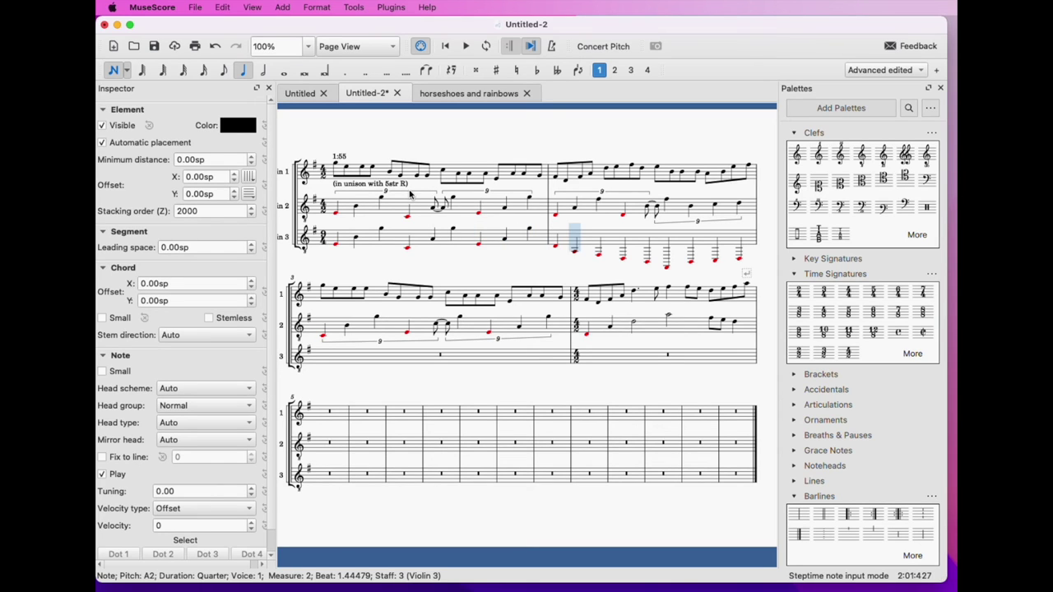
key(ctrl+Up)
key(Right)
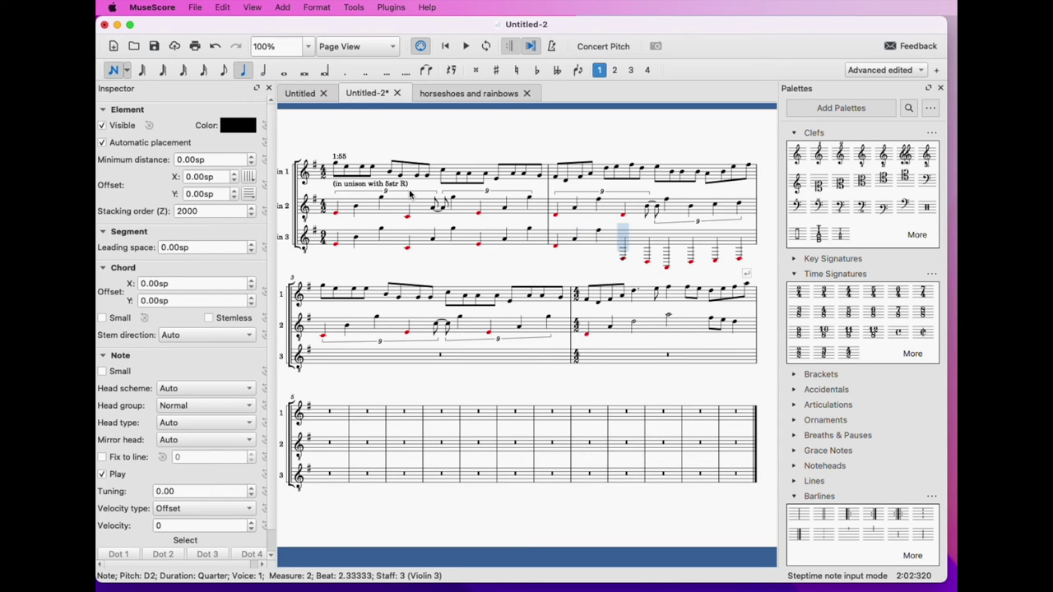
key(ctrl+Up)
- Raise the remaining low notes of bar 2 onto the staff and exit note input
key(Right)
key(ctrl+Up)
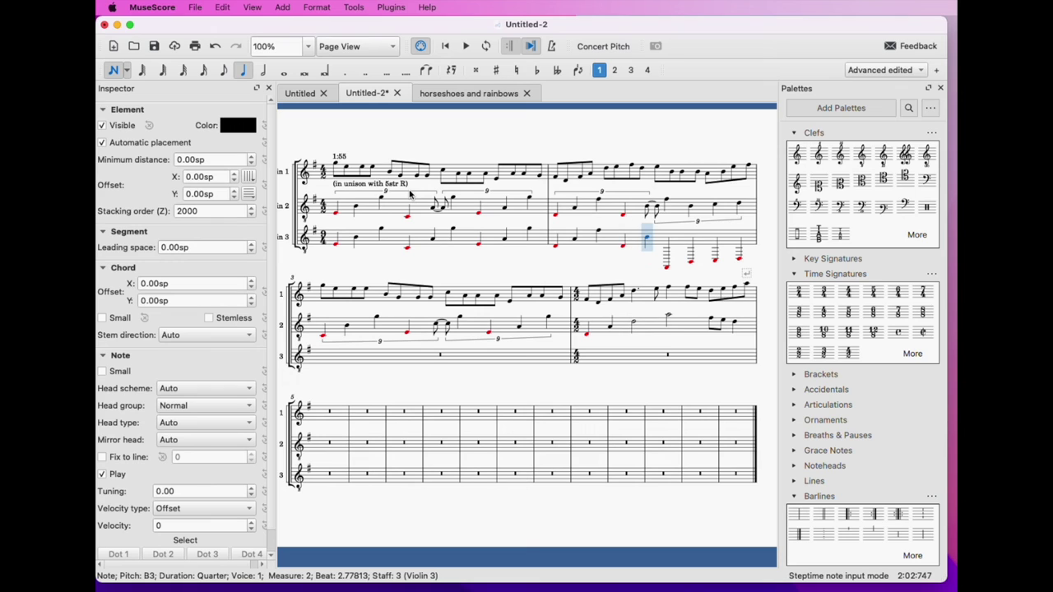
key(Right)
key(ctrl+Up)
key(Right)
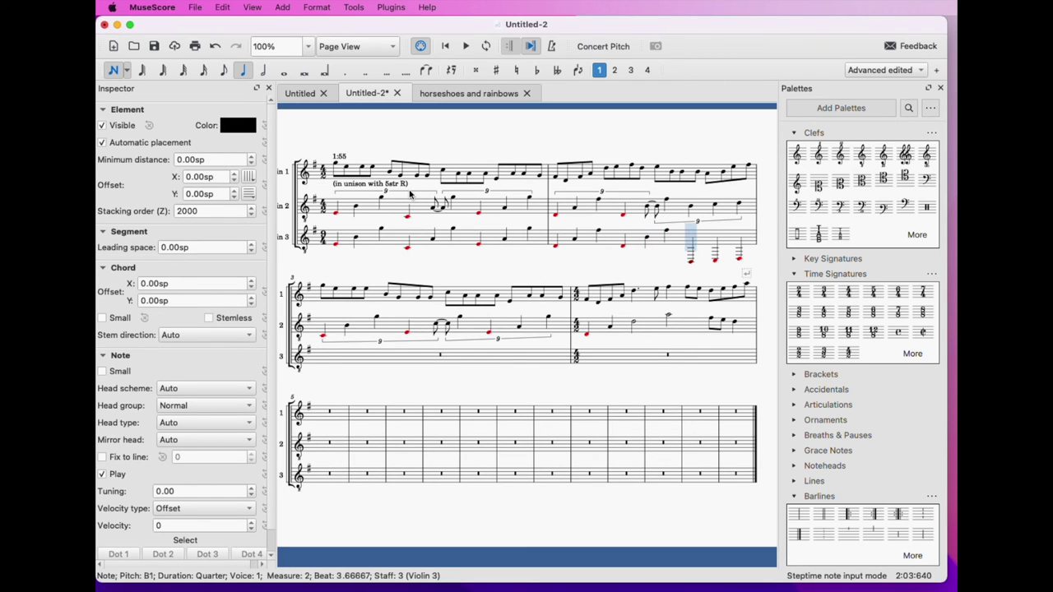
key(ctrl+Up)
key(Right)
key(ctrl+Up)
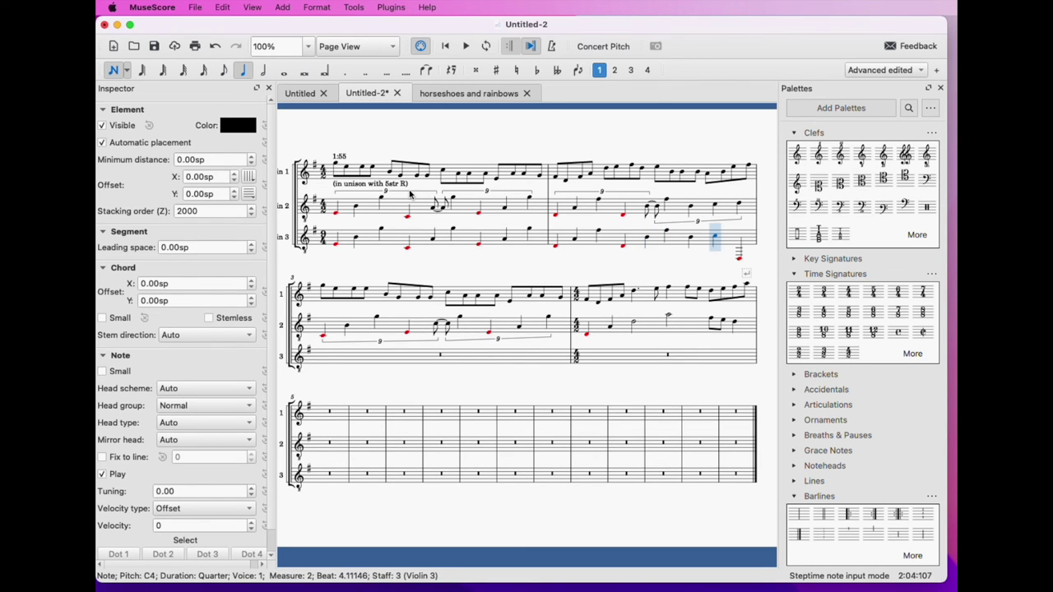
key(Right)
key(ctrl+Up)
key(ctrl+Up)
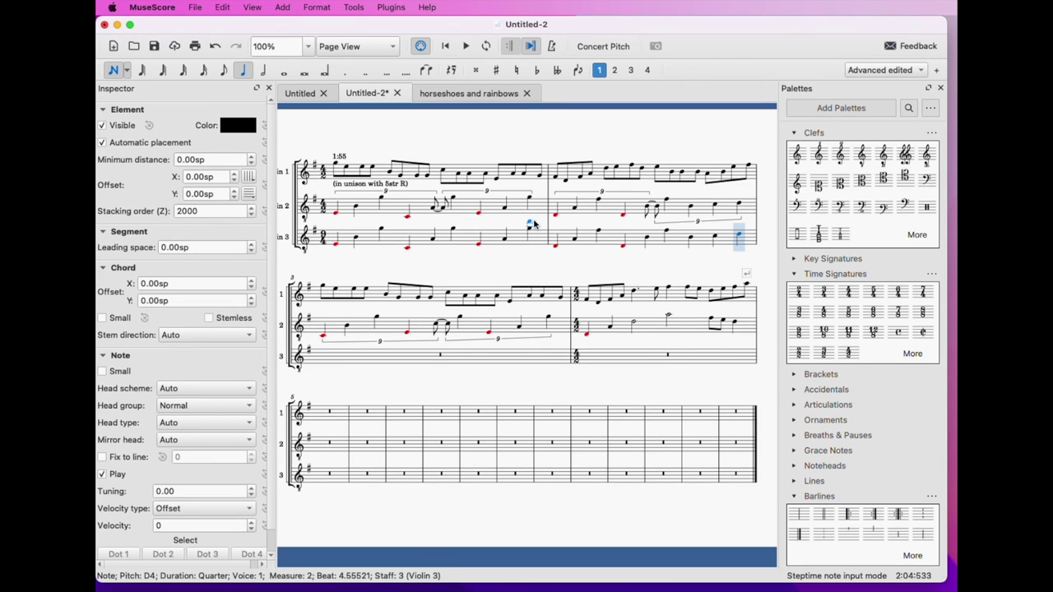
key(Escape)
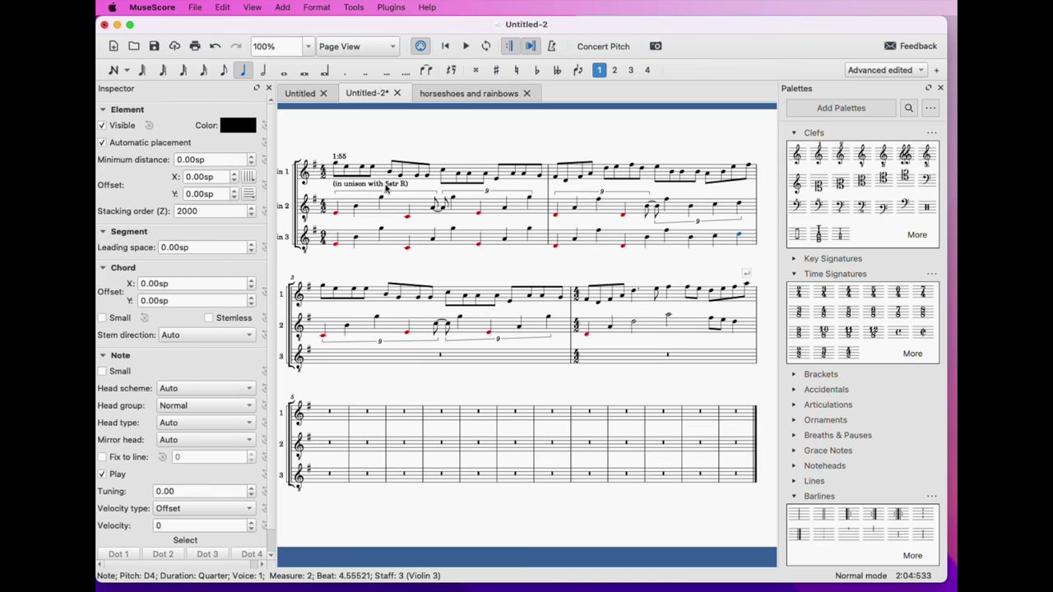
- Give the Violin 1 time signature a custom 2/2 display text
click(323, 173)
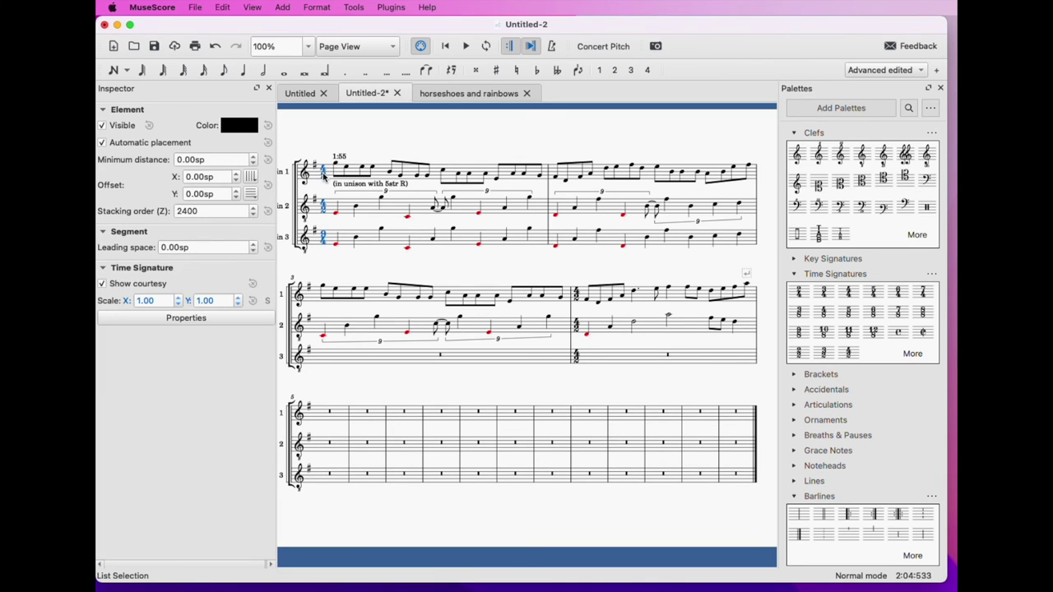
right_click(323, 175)
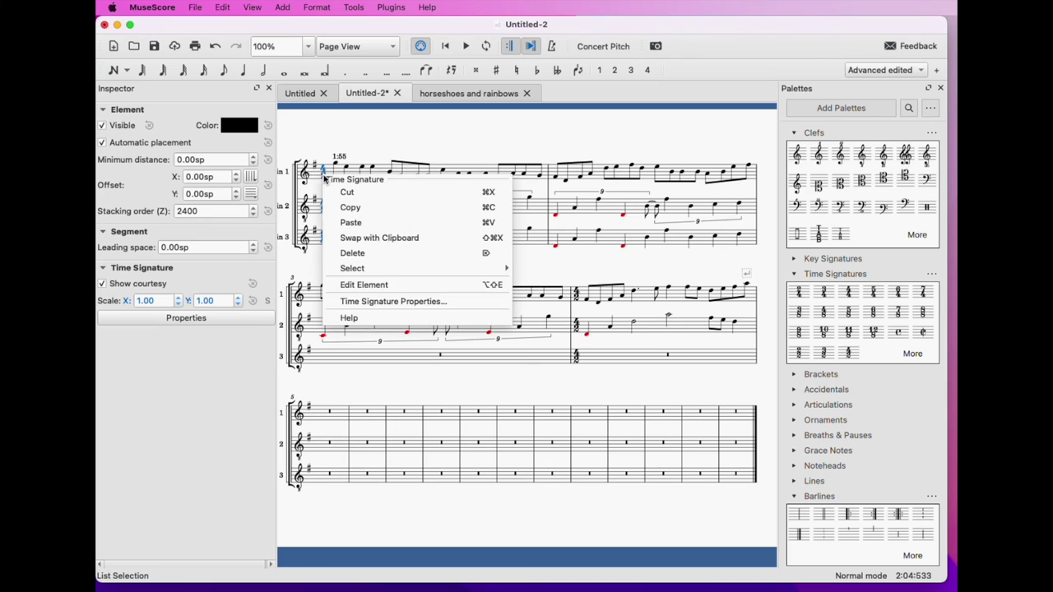
click(398, 287)
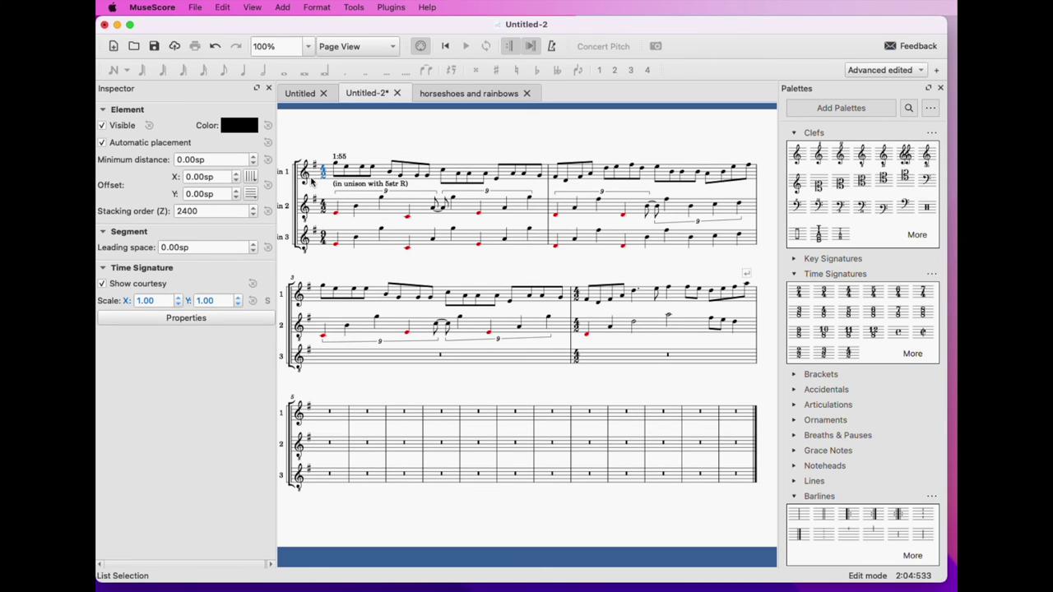
click(206, 319)
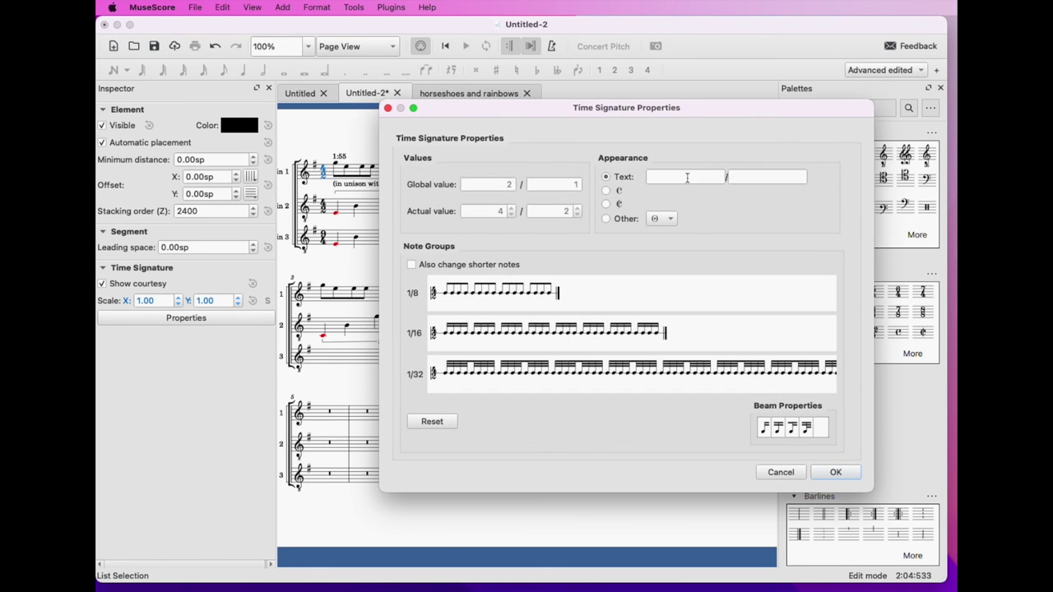
click(687, 177)
text(2)
click(732, 177)
text(2)
click(835, 472)
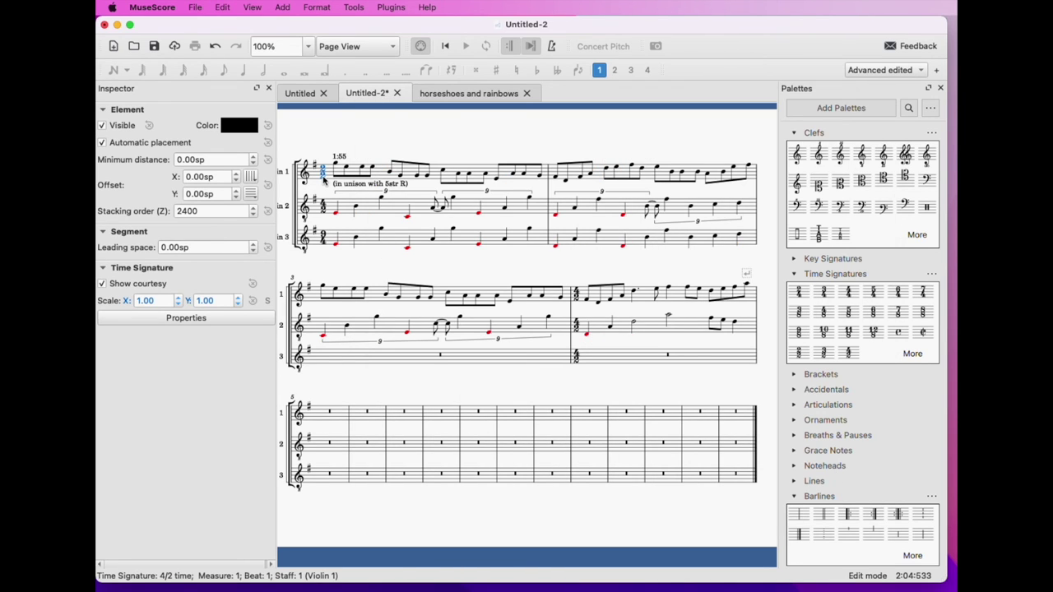
- Give the Violin 2 time signature a custom 2/2 display text
right_click(325, 210)
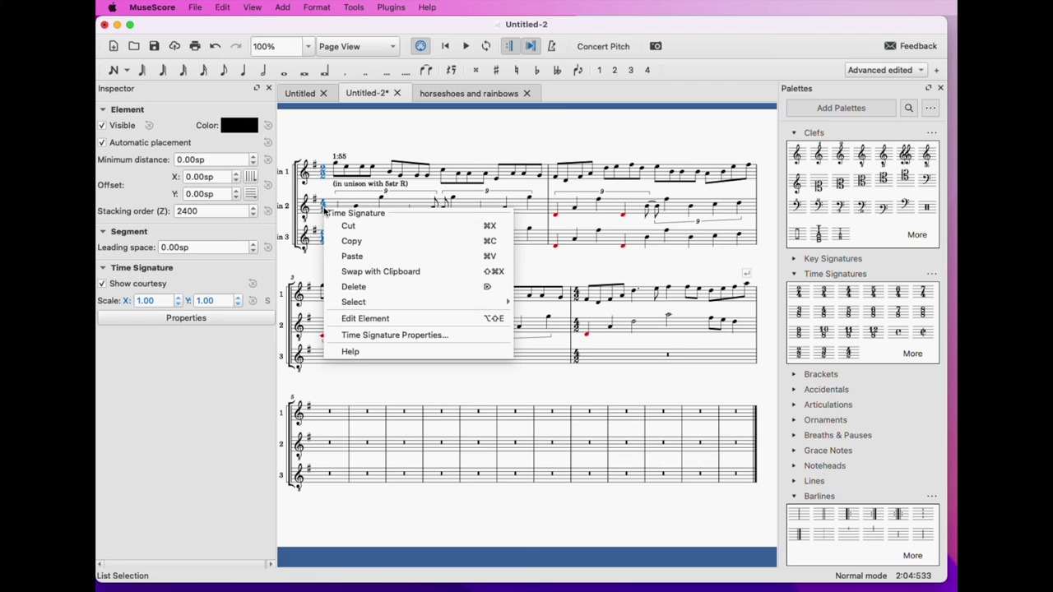
click(379, 318)
click(210, 321)
click(658, 177)
text(2)
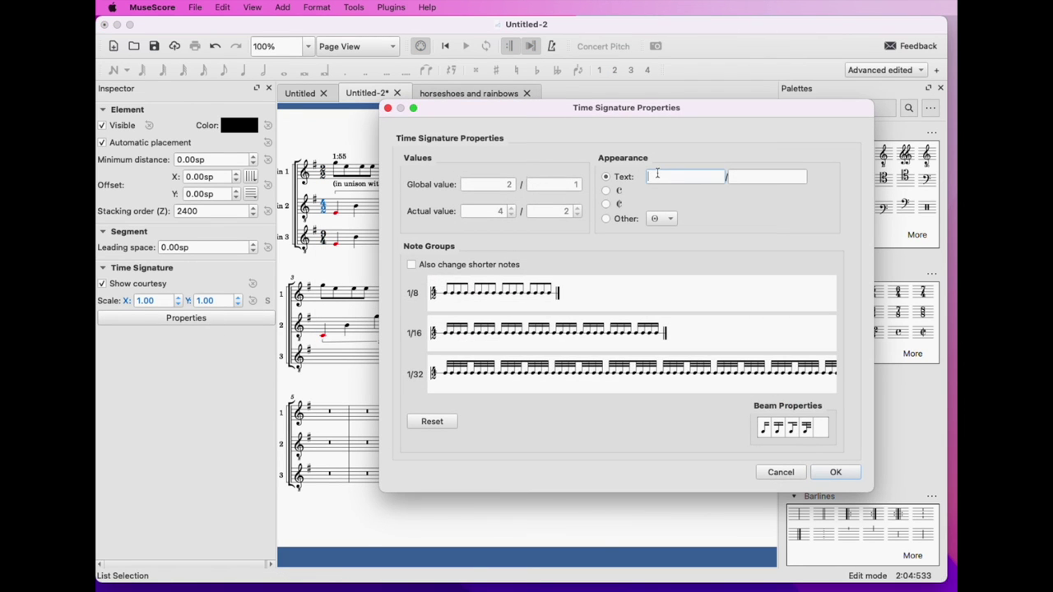
click(770, 177)
text(2)
click(840, 476)
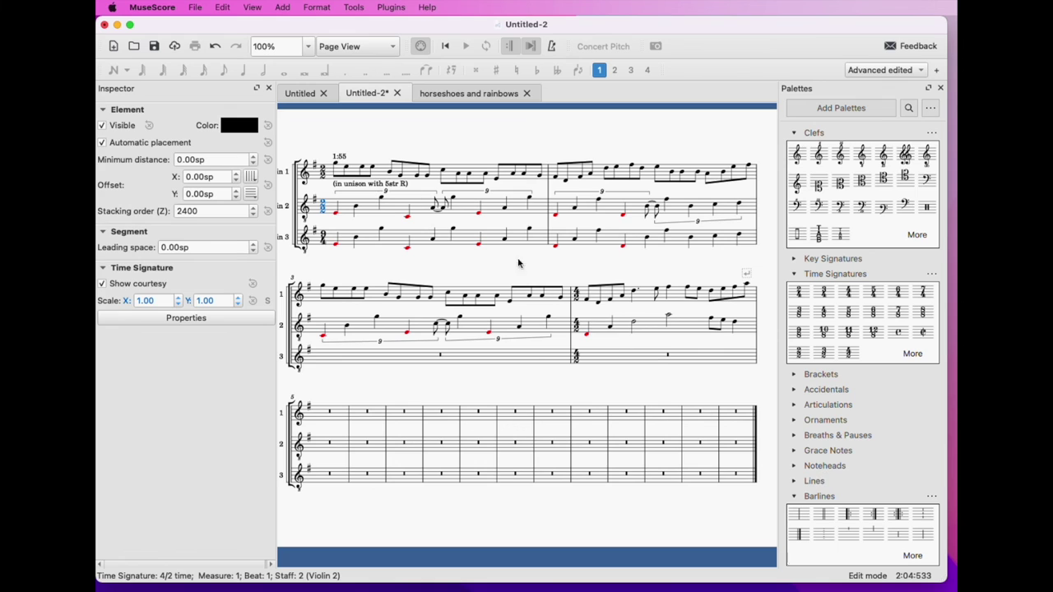
- Select several Violin 1 and Violin 2 notes across the opening bars
click(443, 174)
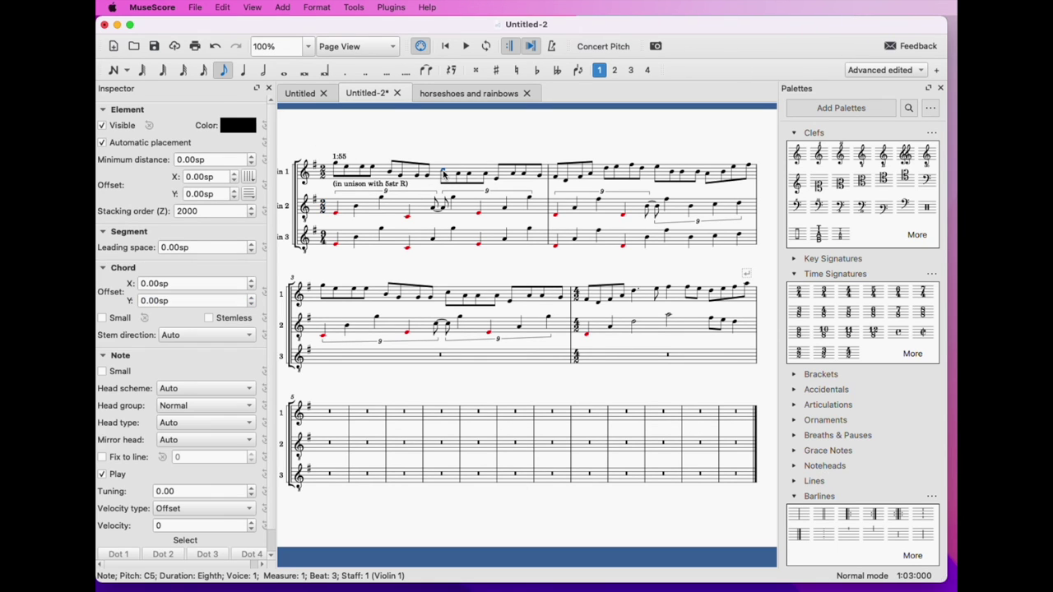
super+click(445, 212)
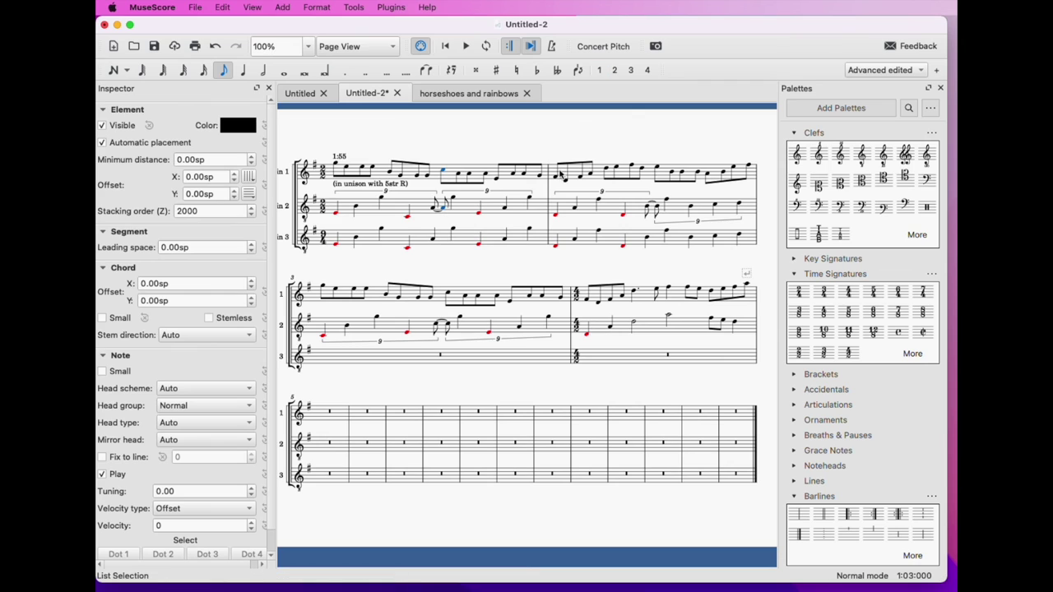
super+click(659, 170)
super+click(657, 211)
super+click(669, 289)
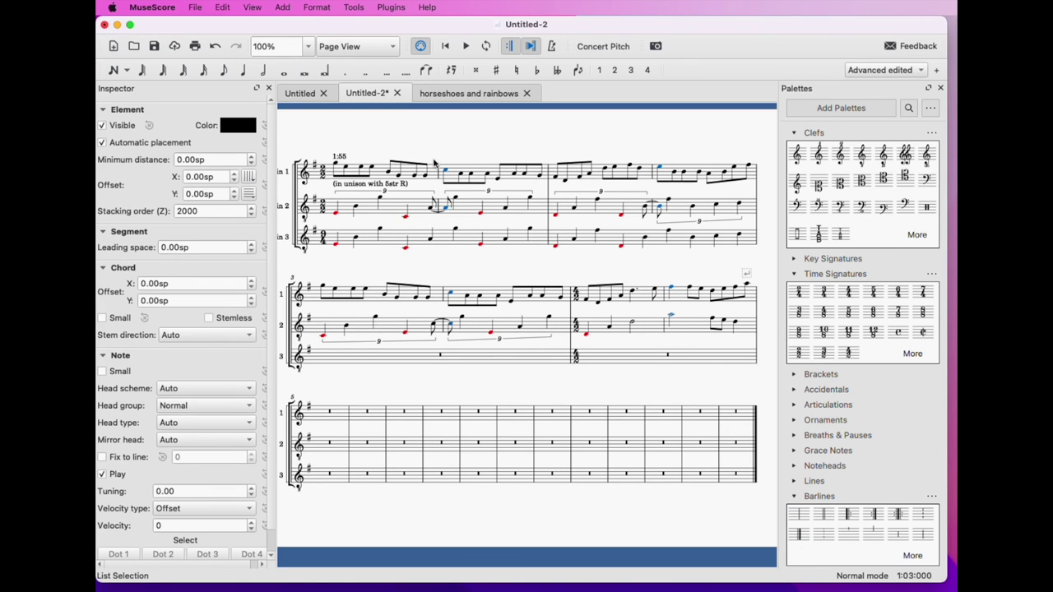
- Delete the '(in unison with 5str R)' and '1:55' text markings
click(366, 186)
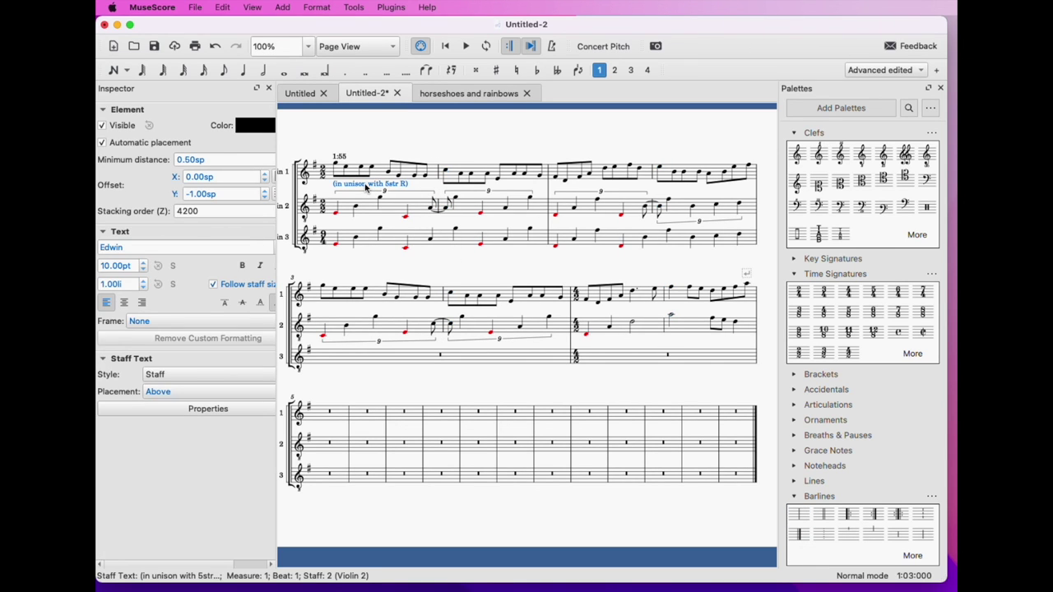
key(Delete)
click(343, 160)
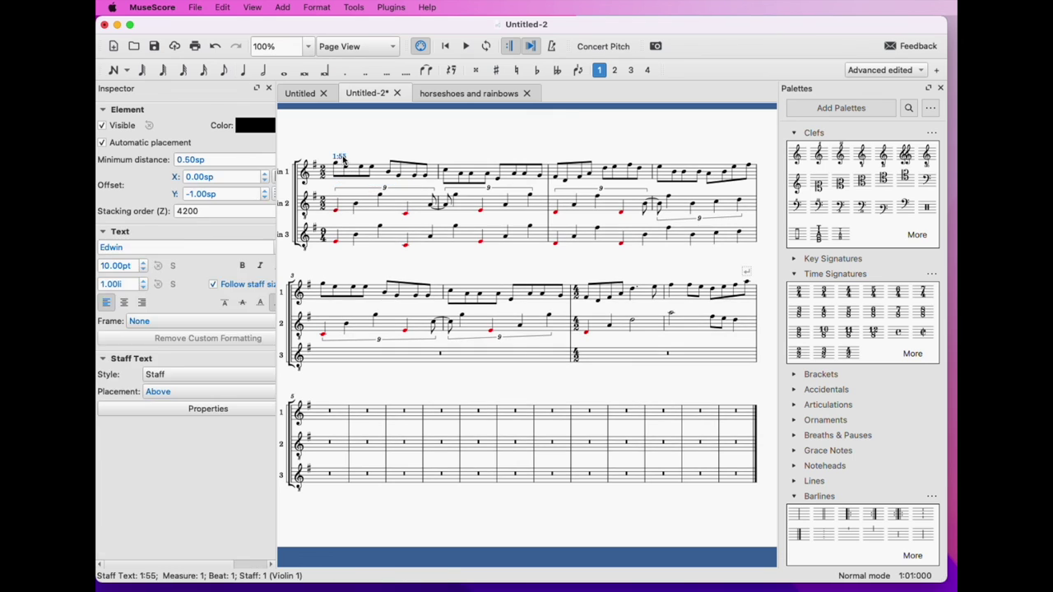
key(Delete)
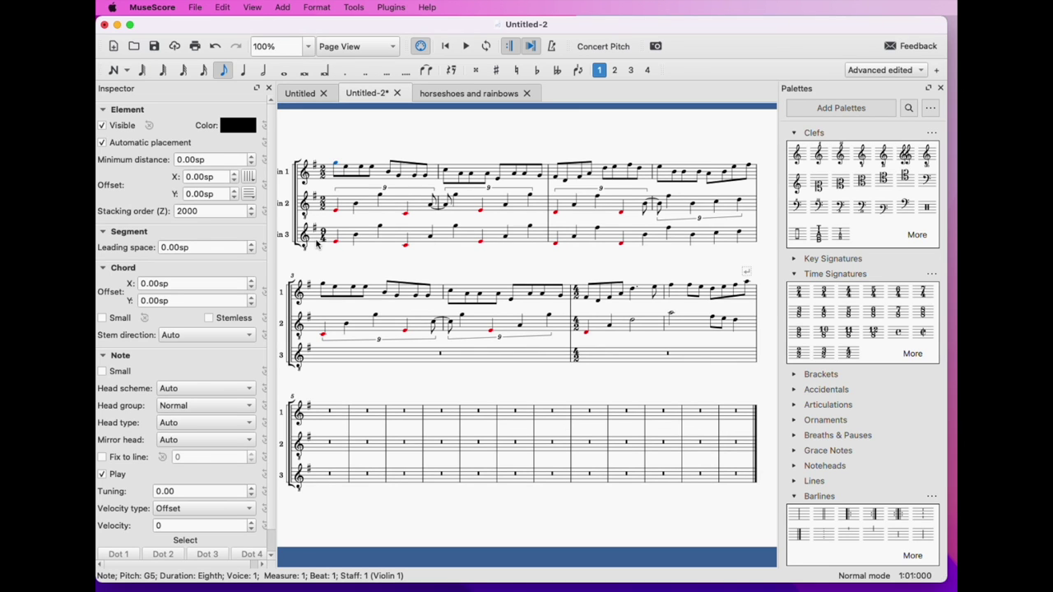
- Export the score as PNG Images to Untitled-2.png in the musescore demo folder
key(super+shift+e)
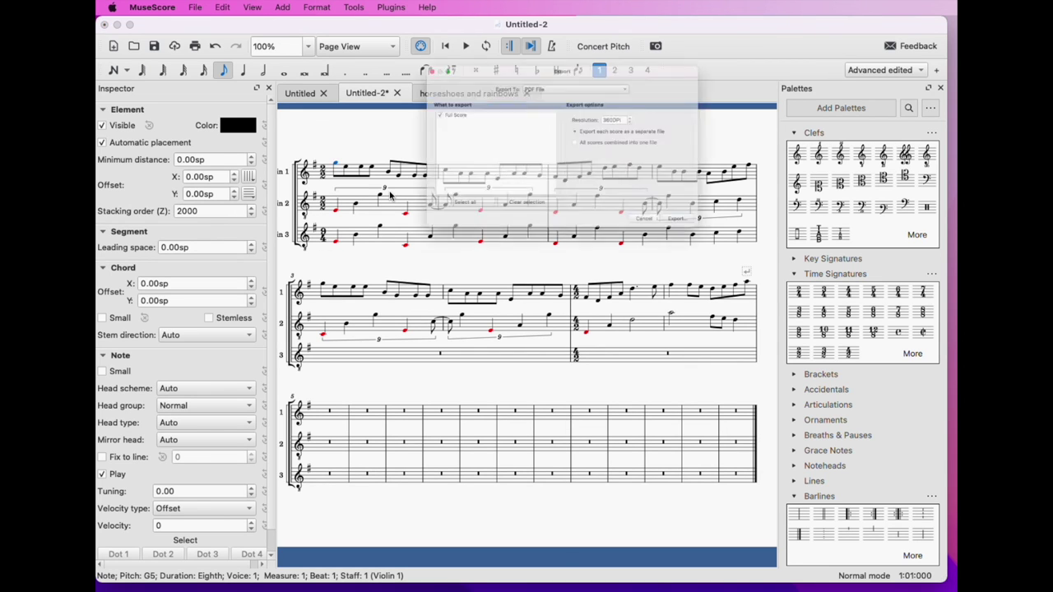
click(615, 54)
click(610, 69)
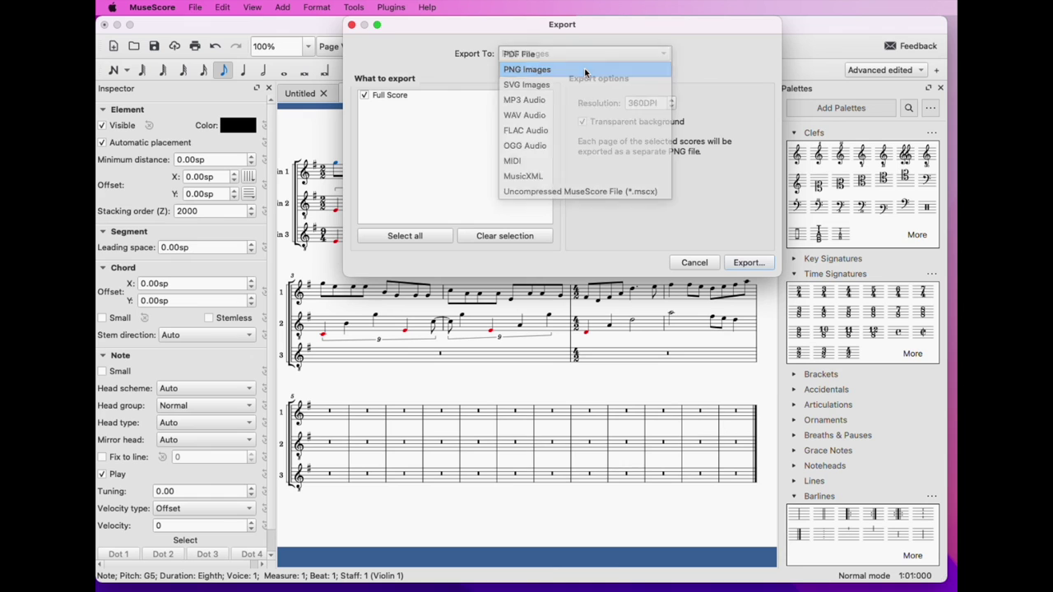
click(761, 269)
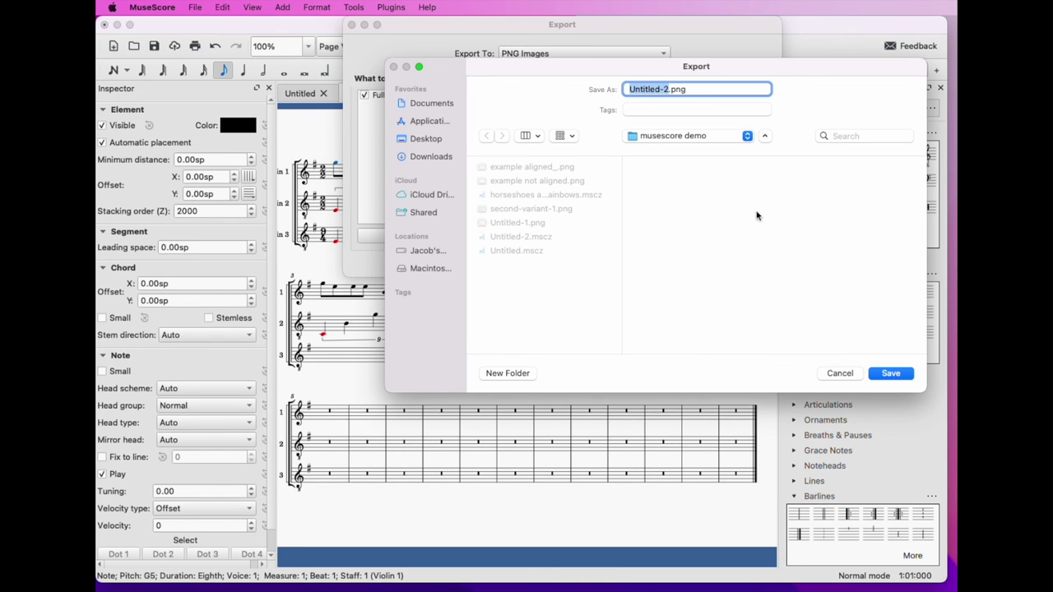
click(889, 374)
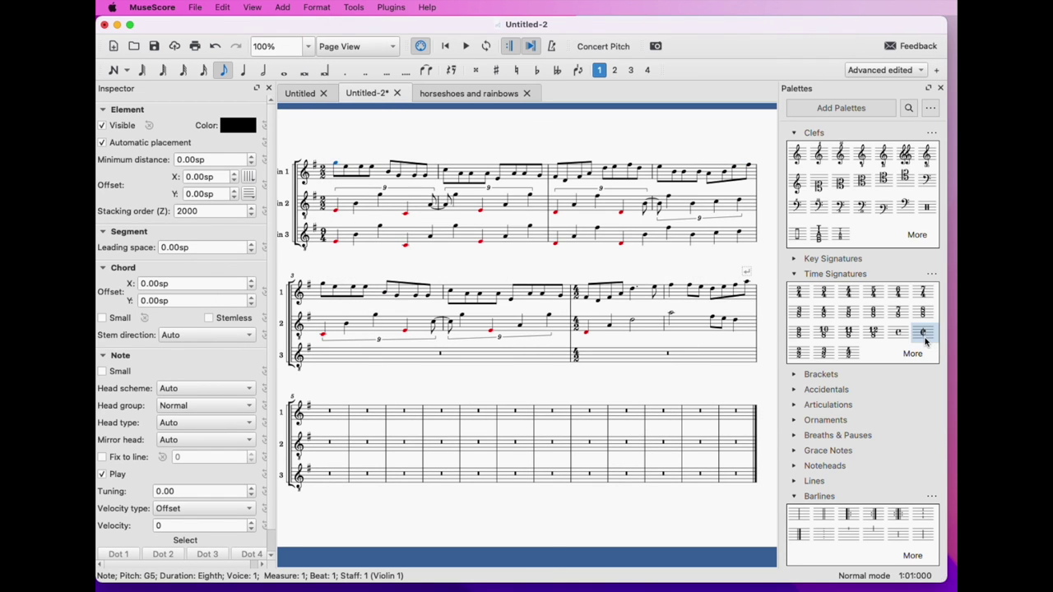
key(super+Tab)
key(super+Tab)
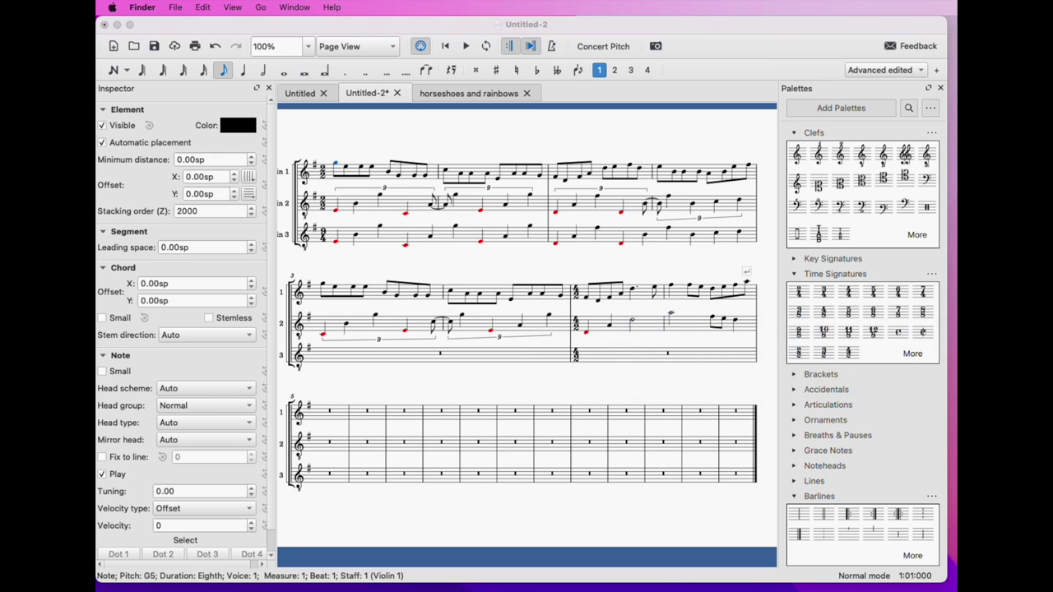
- Open Untitled-2-1.png in Preview and zoom out to view the score
double_click(949, 570)
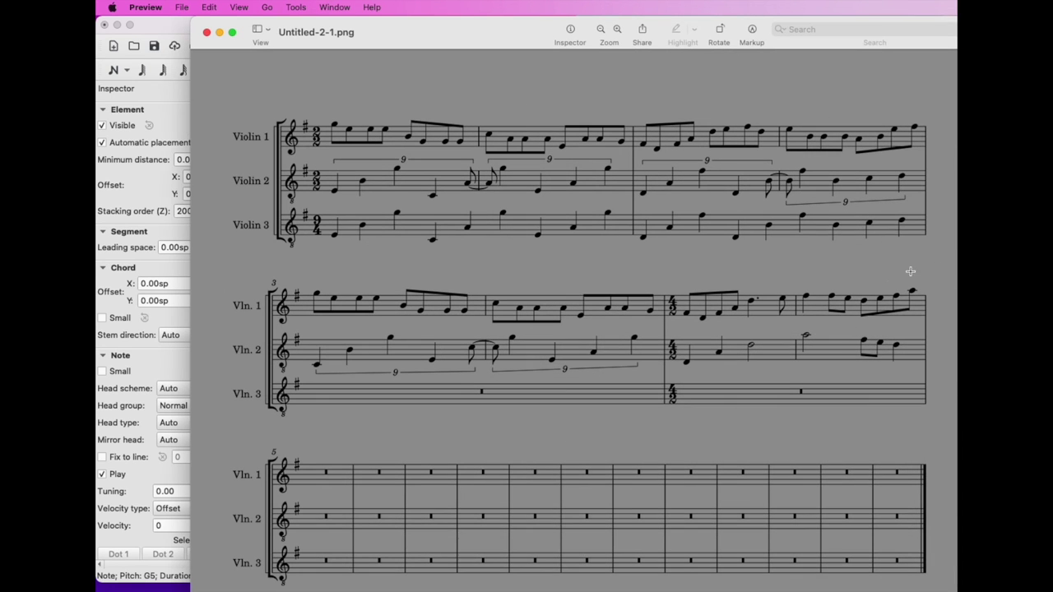
key(super+minus)
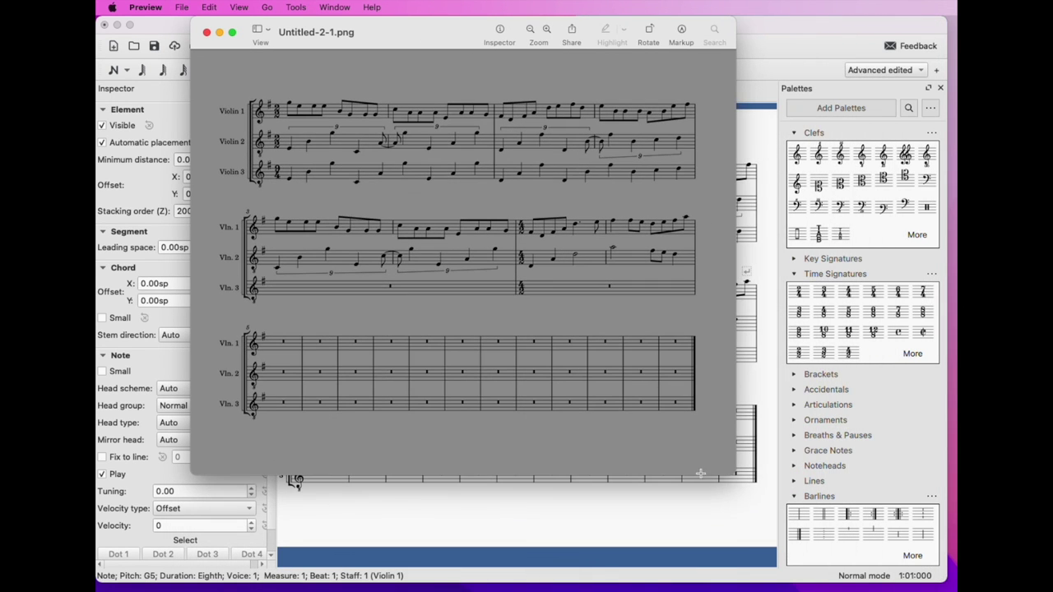